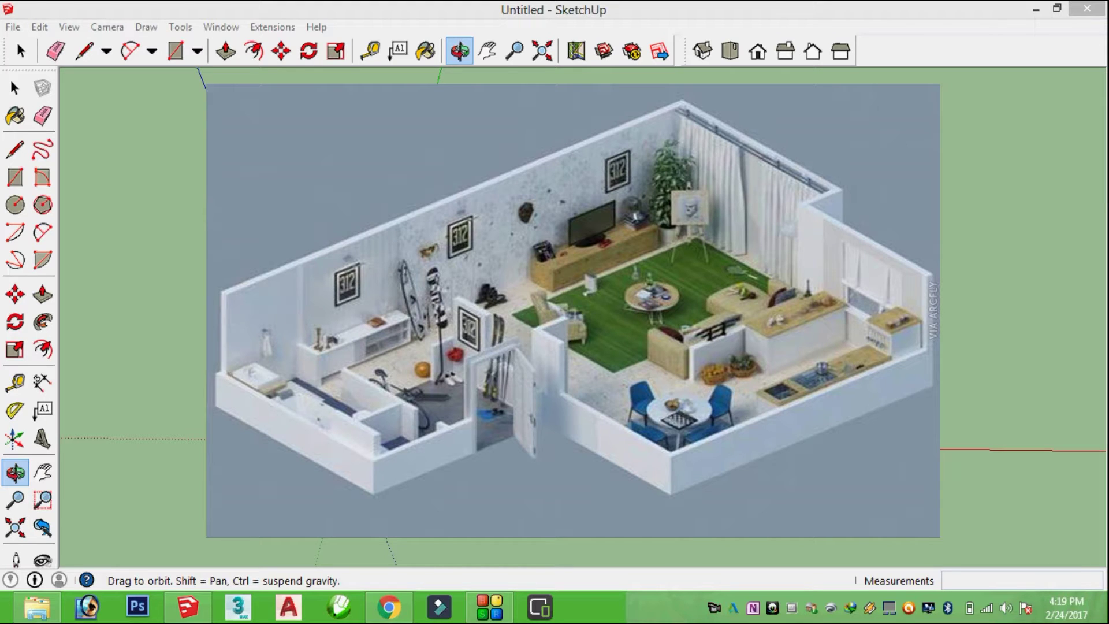
# Pan the empty model's view left and orbit around it, then show the File menu
pyautogui.click(486, 52)
pyautogui.moveTo(520, 289); pyautogui.dragTo(459, 296)
pyautogui.click(459, 52)
pyautogui.moveTo(190, 133); pyautogui.dragTo(109, 283)
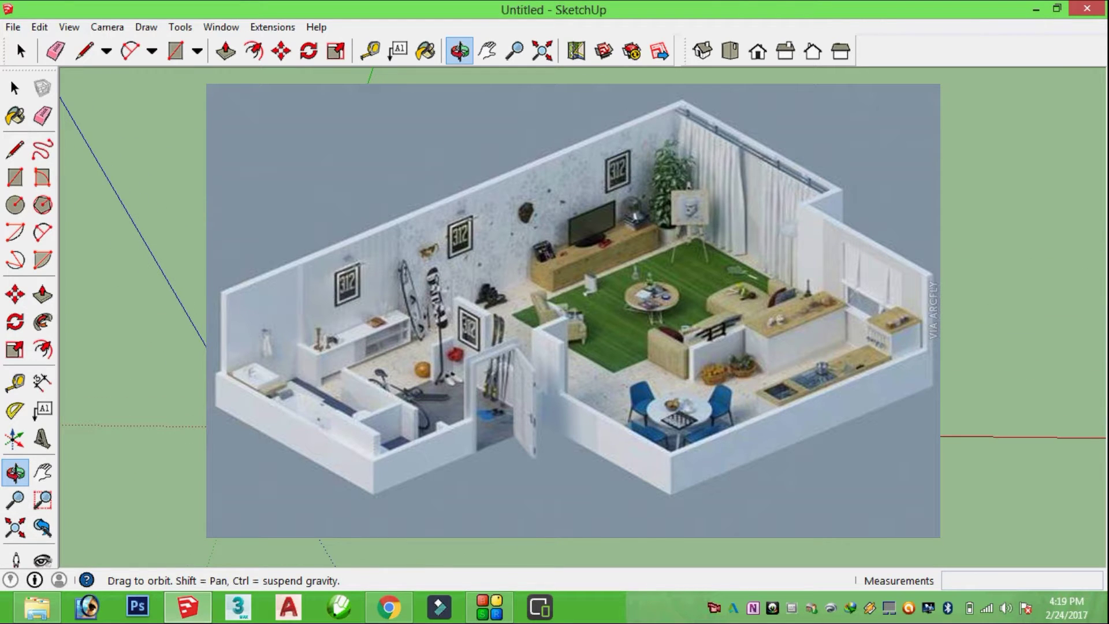
pyautogui.moveTo(196, 119); pyautogui.dragTo(324, 213)
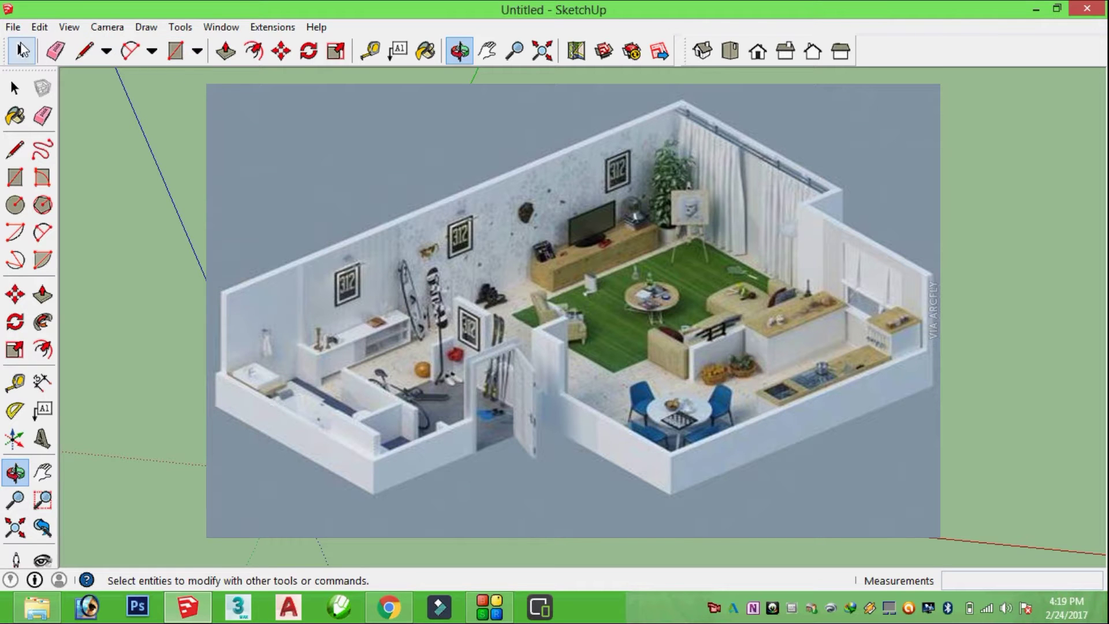
pyautogui.click(13, 26)
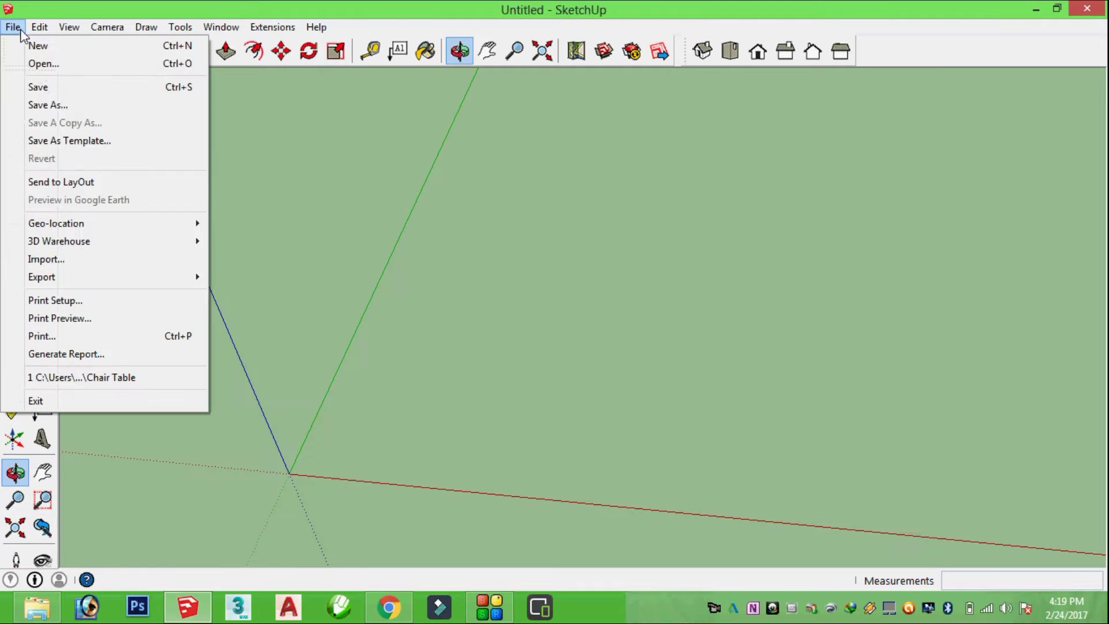
# Import the 'My home map' floor-plan image from the file browser
pyautogui.click(60, 259)
pyautogui.click(616, 315)
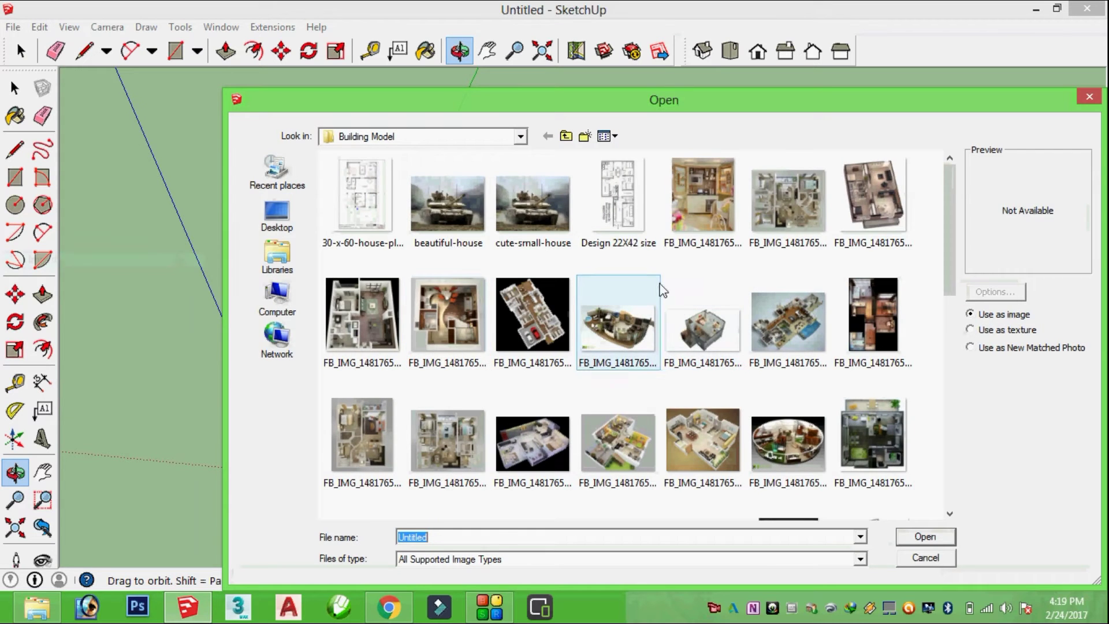
pyautogui.scroll(-3, 662, 287)
pyautogui.scroll(-2, 662, 287)
pyautogui.scroll(-5, 780, 398)
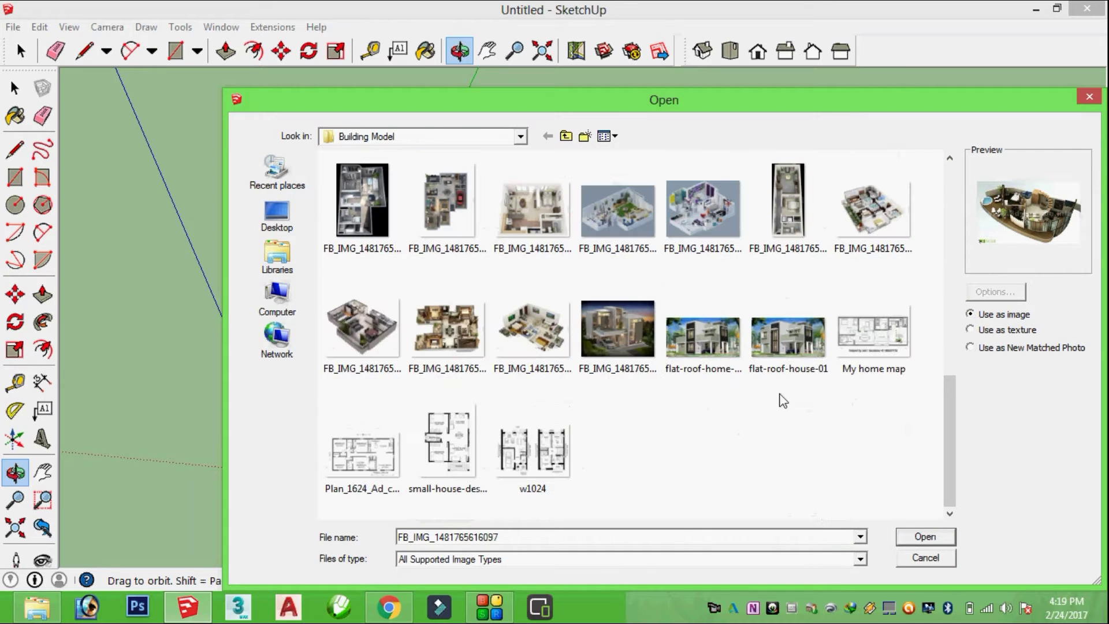
pyautogui.click(860, 334)
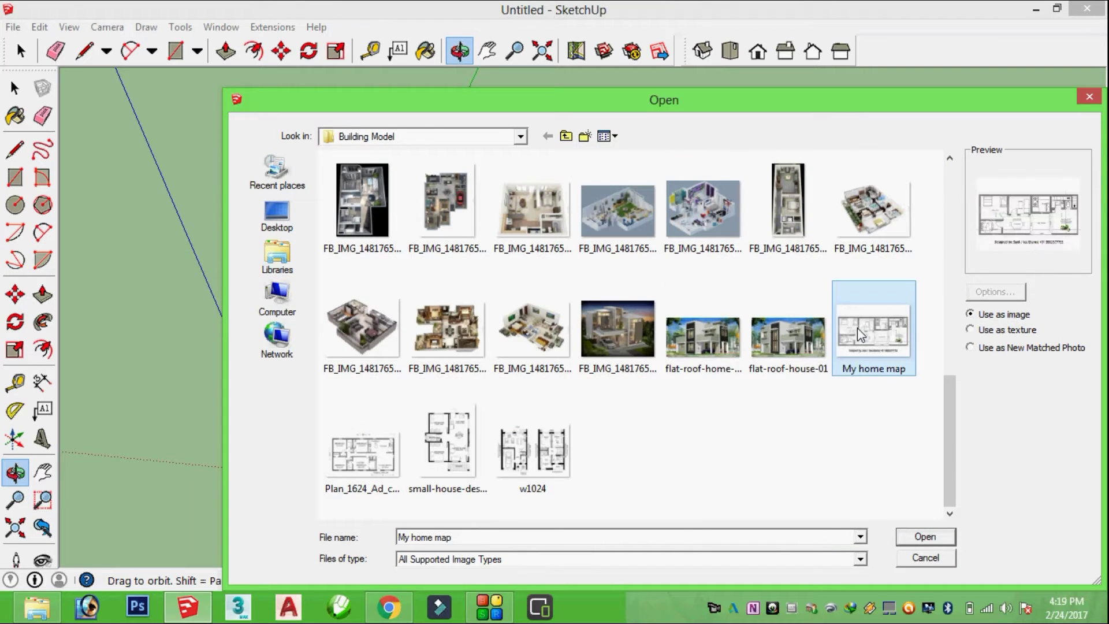
pyautogui.click(925, 536)
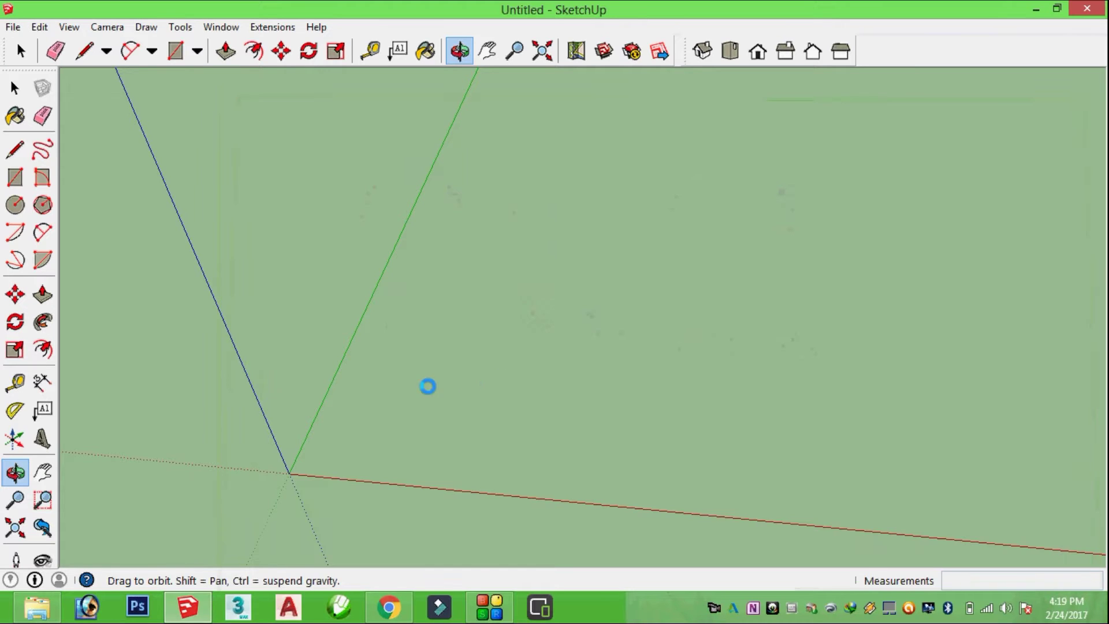
# Place the floor plan flat on the ground with two corner points and orbit around it
pyautogui.click(338, 422)
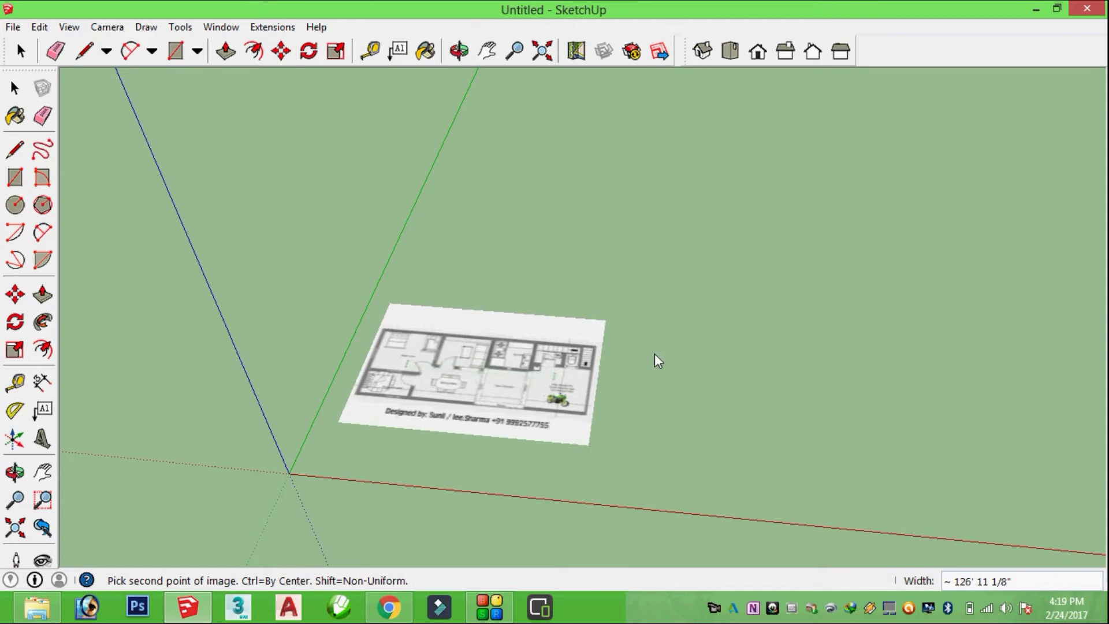
pyautogui.click(982, 280)
pyautogui.press('o')
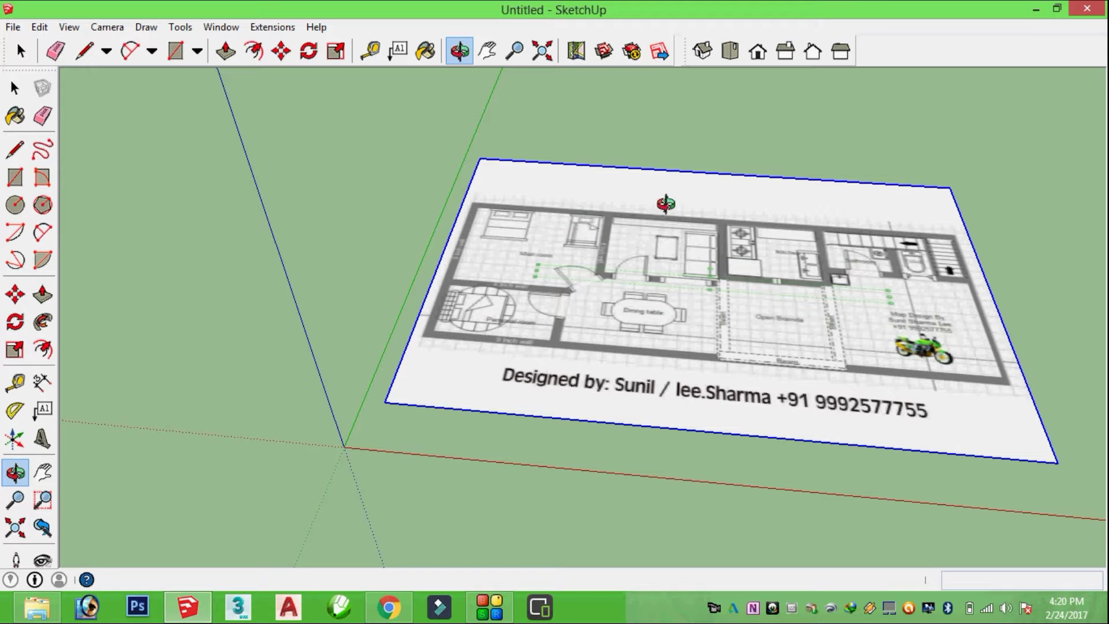
pyautogui.moveTo(639, 255); pyautogui.dragTo(592, 243)
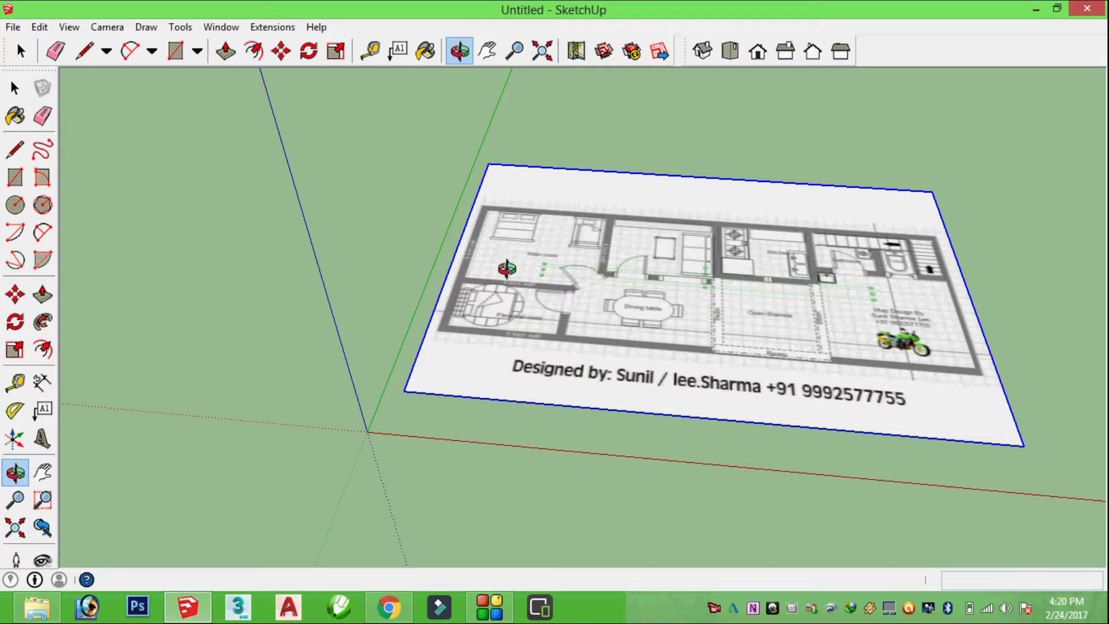
# Draw a 52' by 23' rectangle starting at the model origin
pyautogui.click(15, 182)
pyautogui.click(368, 431)
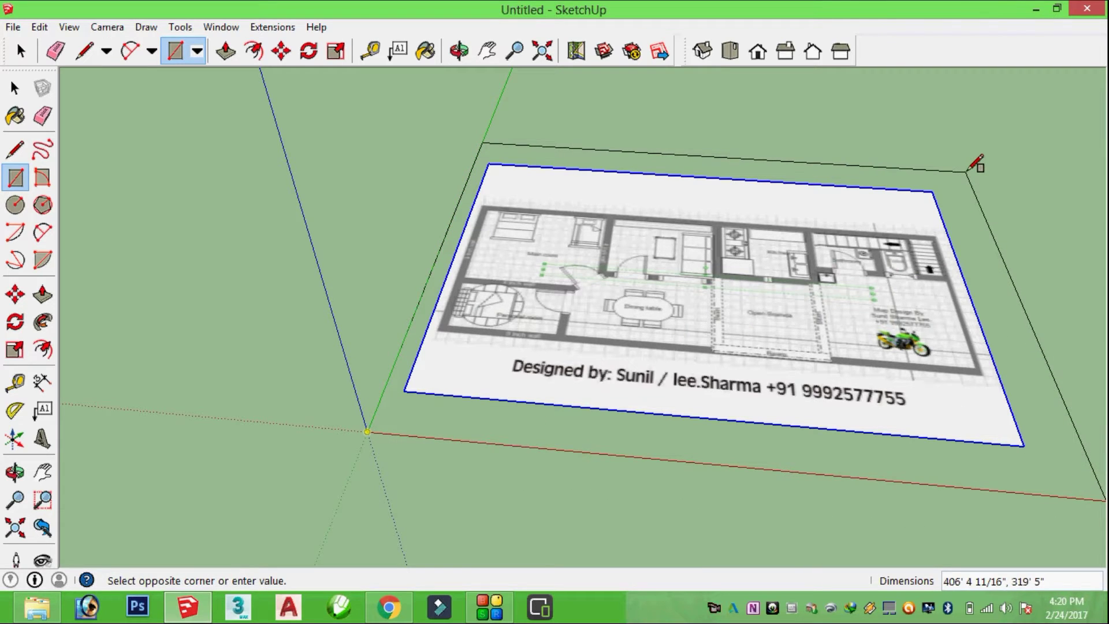
pyautogui.write("52',23")
pyautogui.press('Return')
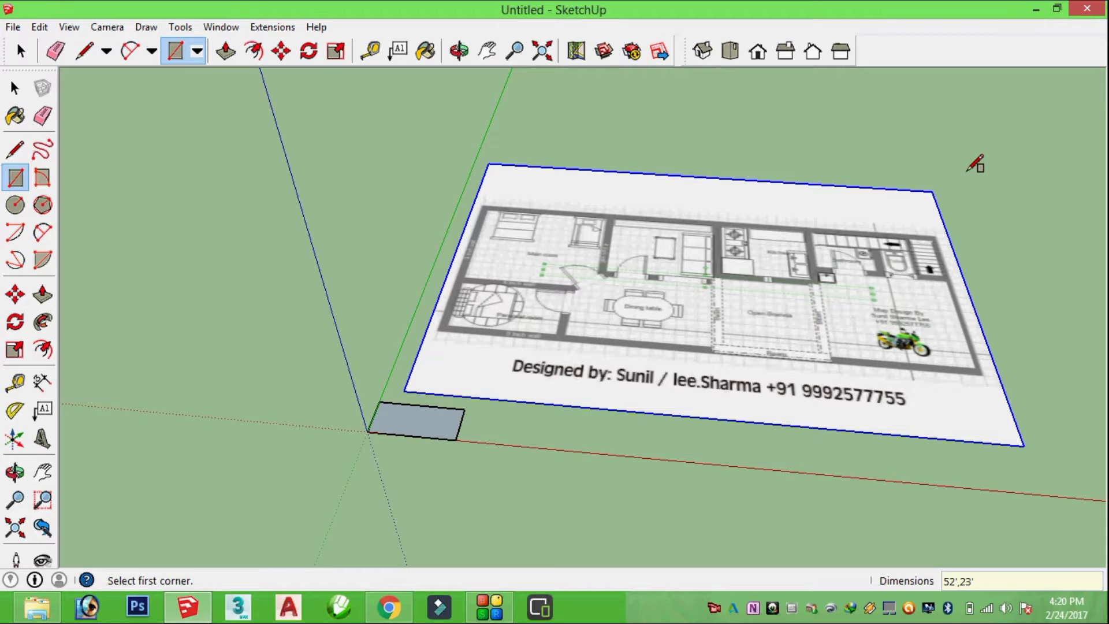
# Check the rectangle's 52' length and 23' width with the Tape Measure
pyautogui.scroll(2, 423, 436)
pyautogui.scroll(5, 436, 428)
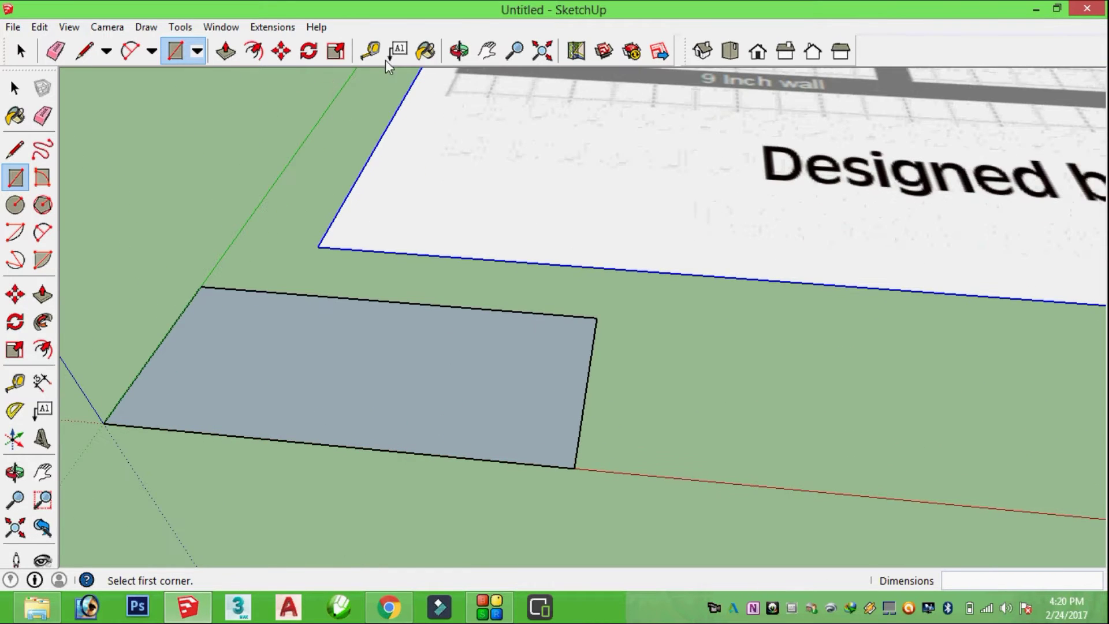
pyautogui.click(370, 50)
pyautogui.click(176, 321)
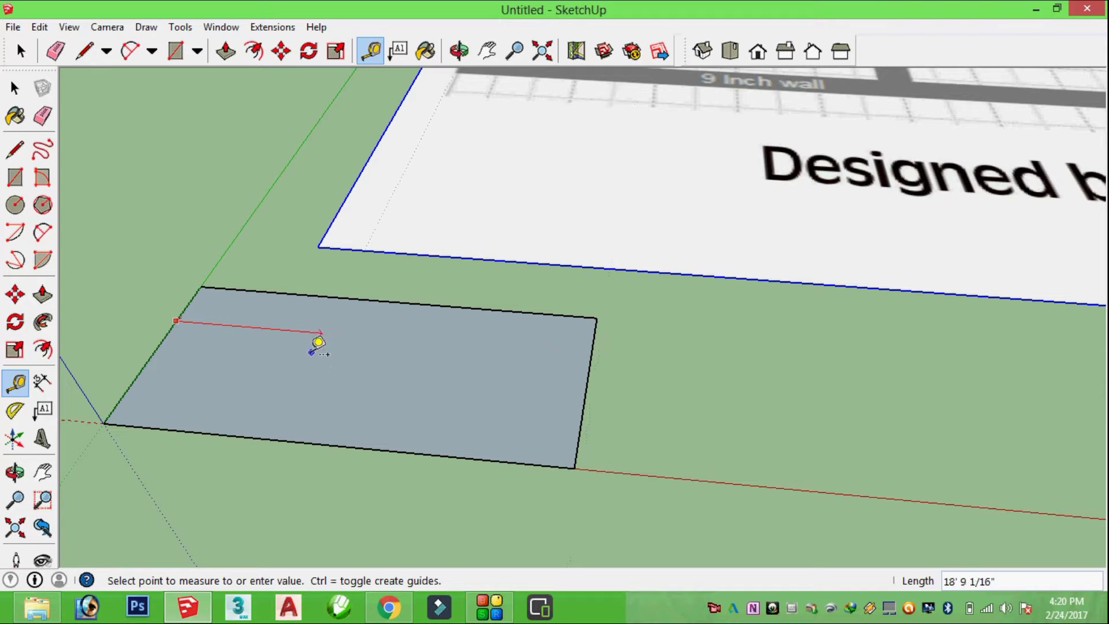
pyautogui.click(292, 331)
pyautogui.click(317, 443)
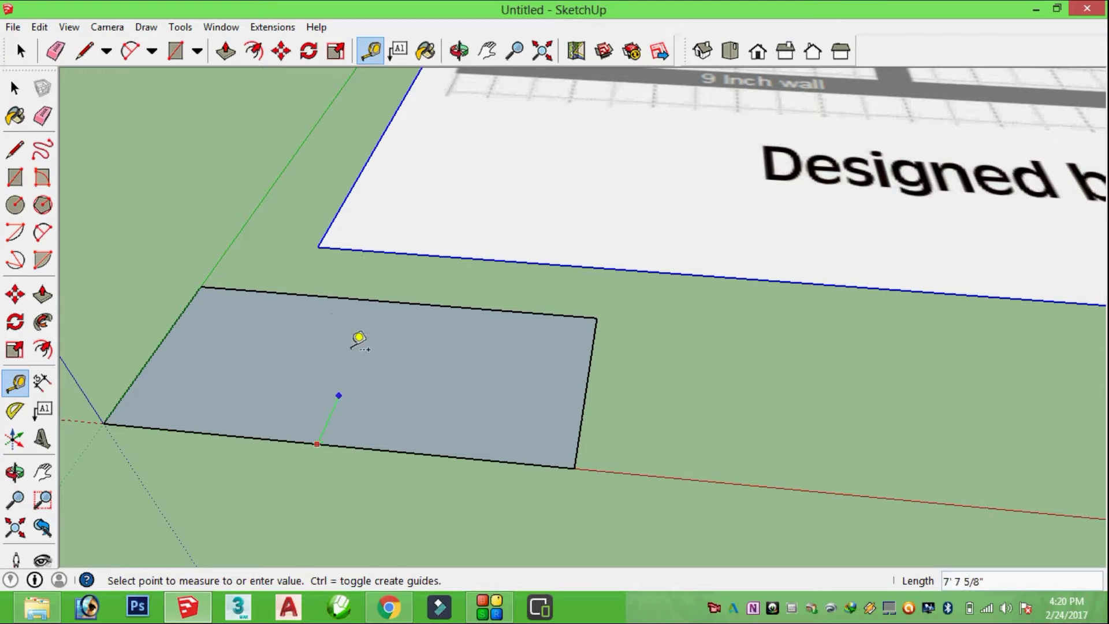
pyautogui.click(372, 296)
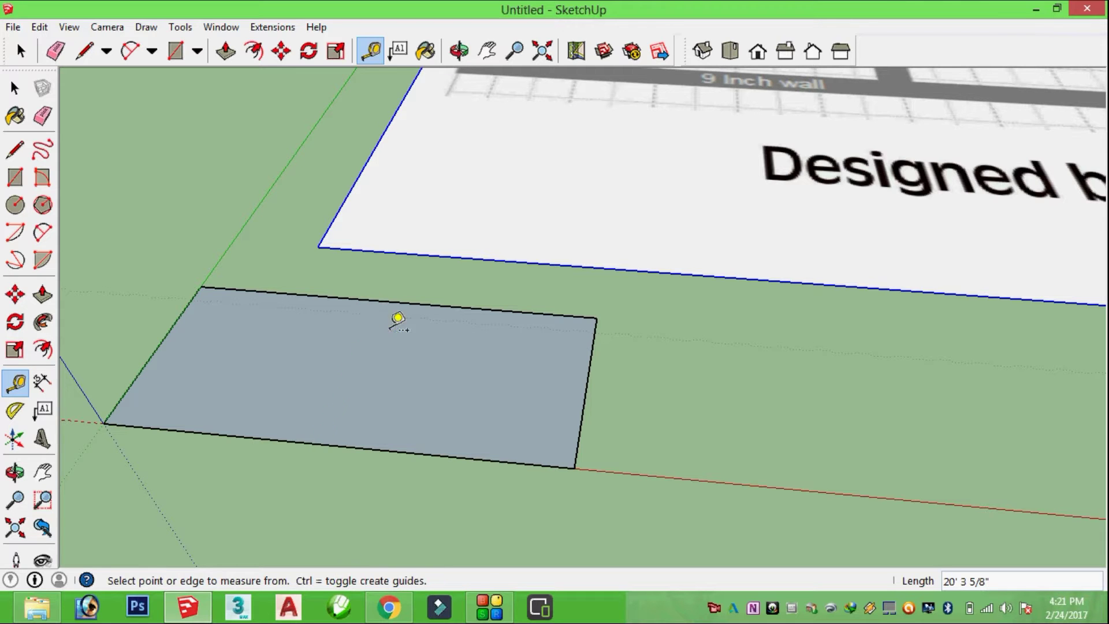
pyautogui.moveTo(500, 208); pyautogui.dragTo(668, 218, button='middle')
pyautogui.scroll(-2, 667, 218)
pyautogui.scroll(2, 755, 198)
# Move the floor-plan image onto the rectangle and try a corner scale, then cancel it
pyautogui.click(282, 51)
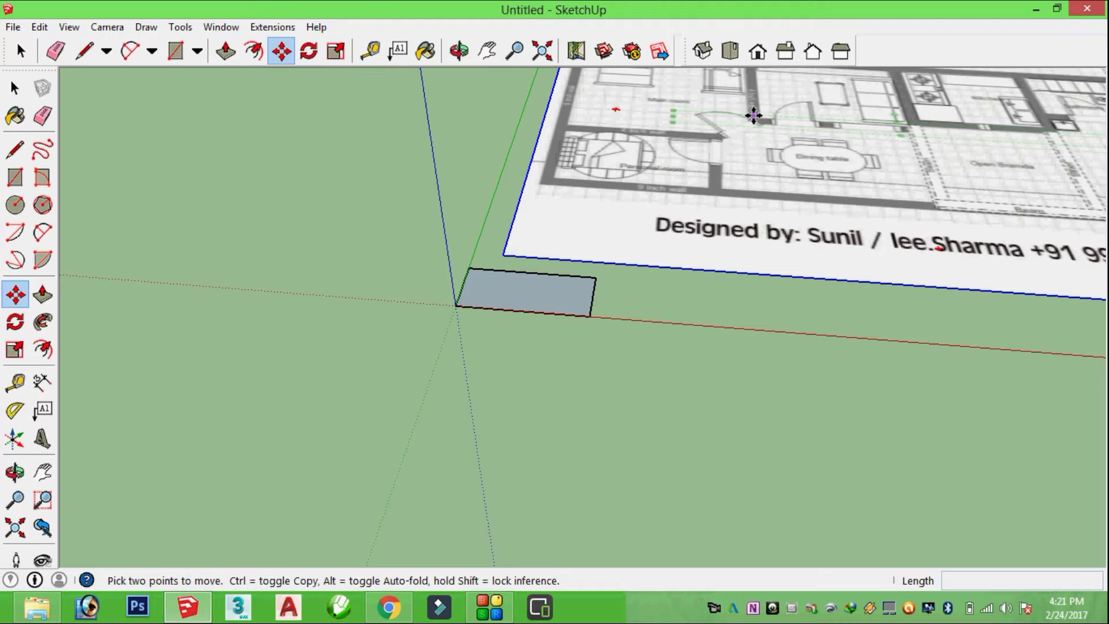
pyautogui.click(755, 112)
pyautogui.click(376, 273)
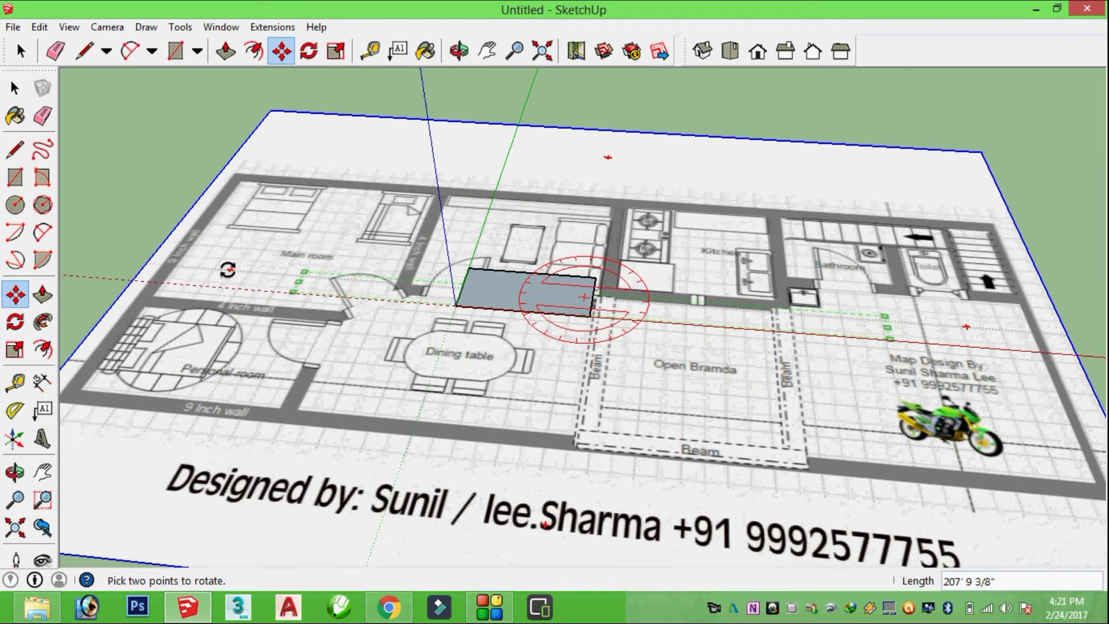
pyautogui.click(336, 51)
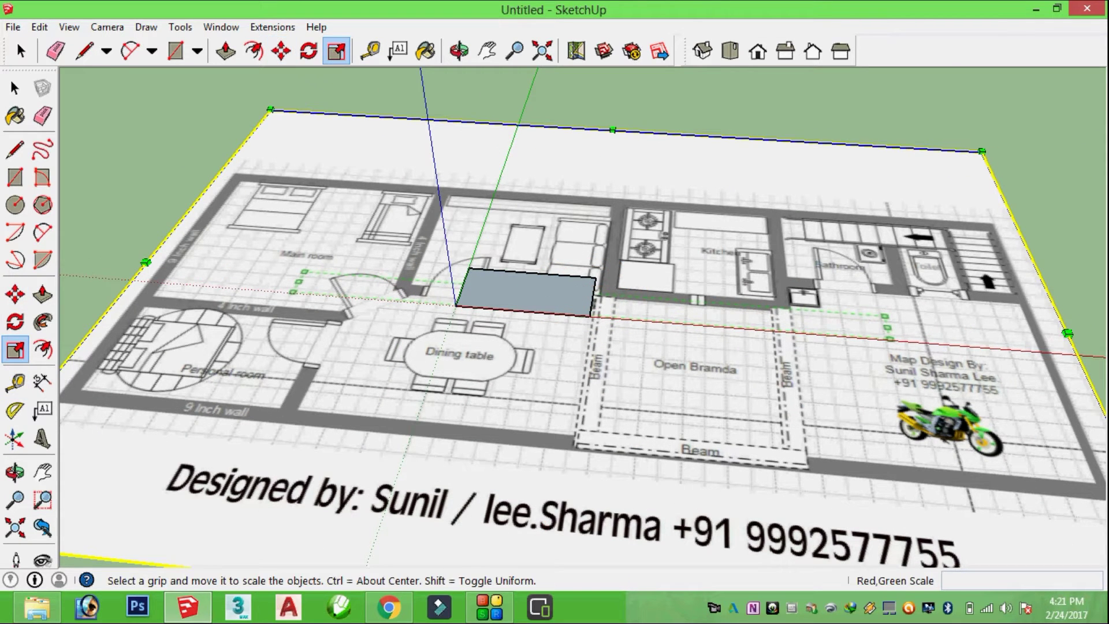
pyautogui.moveTo(982, 152); pyautogui.dragTo(322, 388)
pyautogui.press('Escape')
# Reposition the image, scale it to meet the rectangle's corner, and shift it right
pyautogui.click(281, 52)
pyautogui.click(245, 458)
pyautogui.scroll(6, 577, 314)
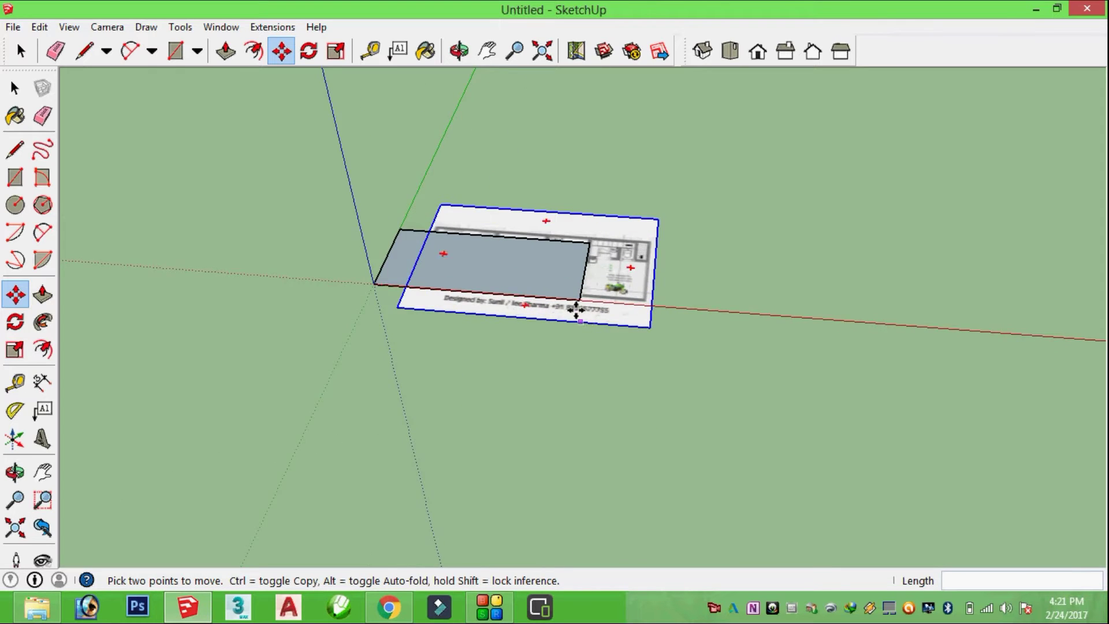
pyautogui.click(577, 315)
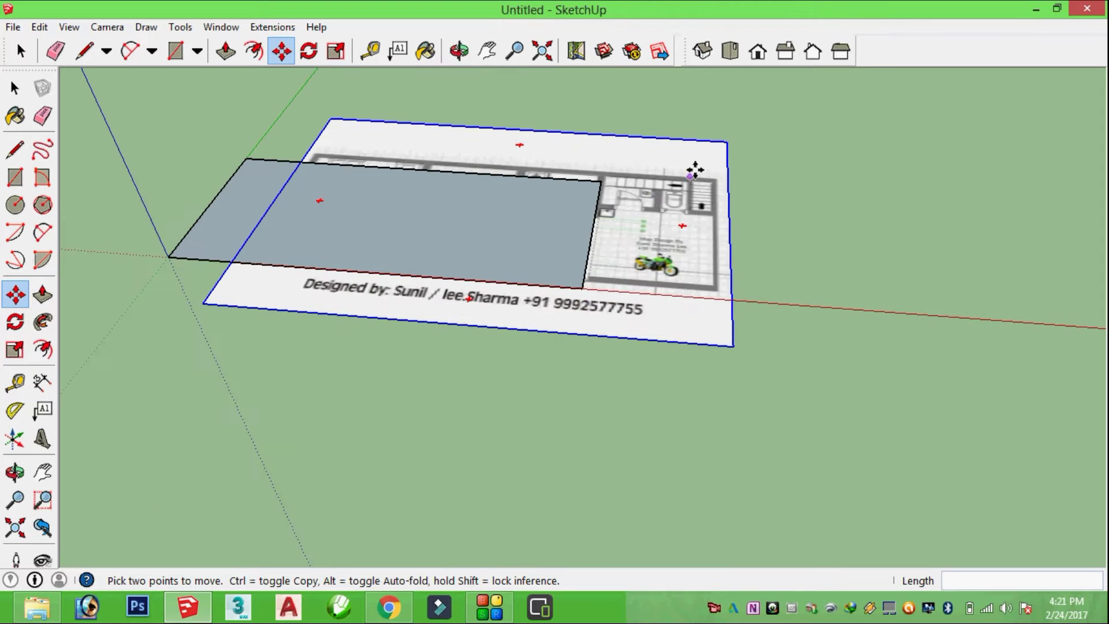
pyautogui.click(336, 51)
pyautogui.click(726, 141)
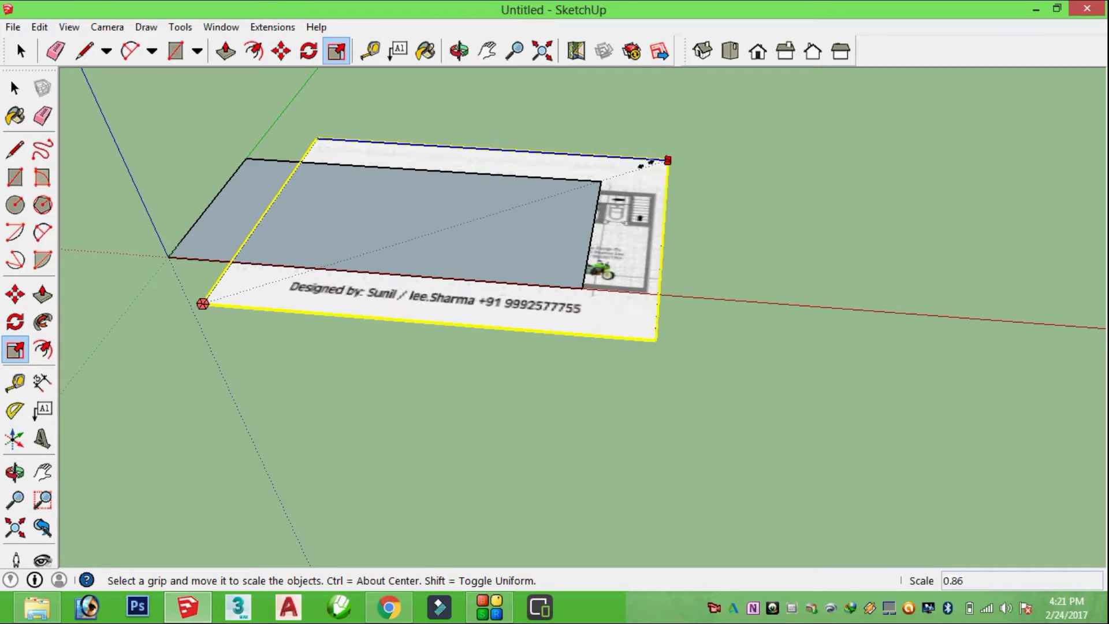
pyautogui.click(592, 183)
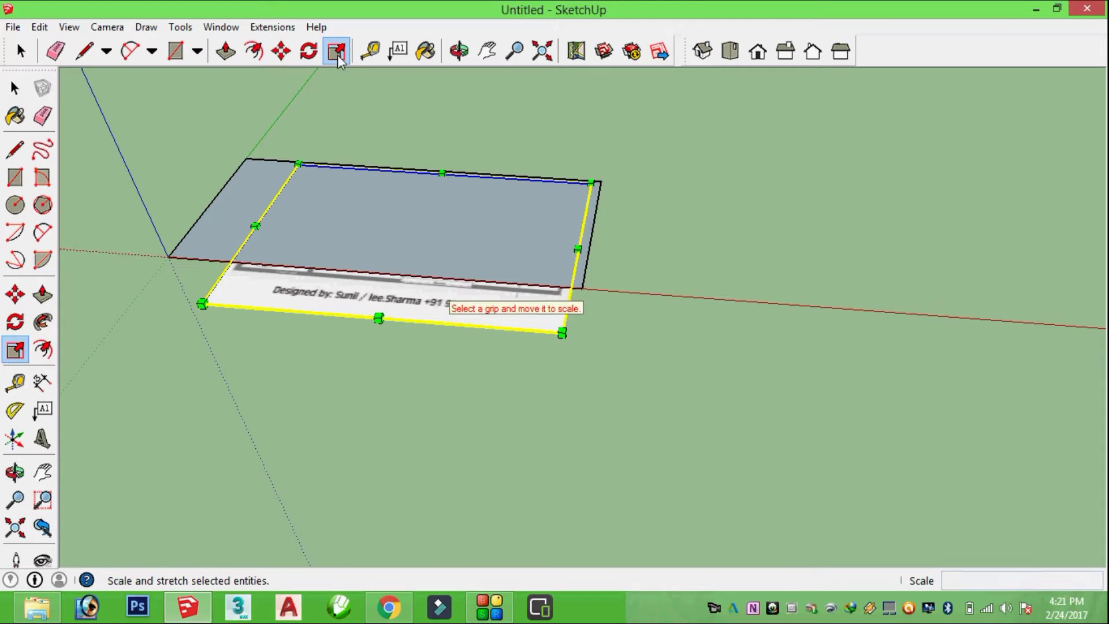
pyautogui.click(281, 51)
pyautogui.click(377, 245)
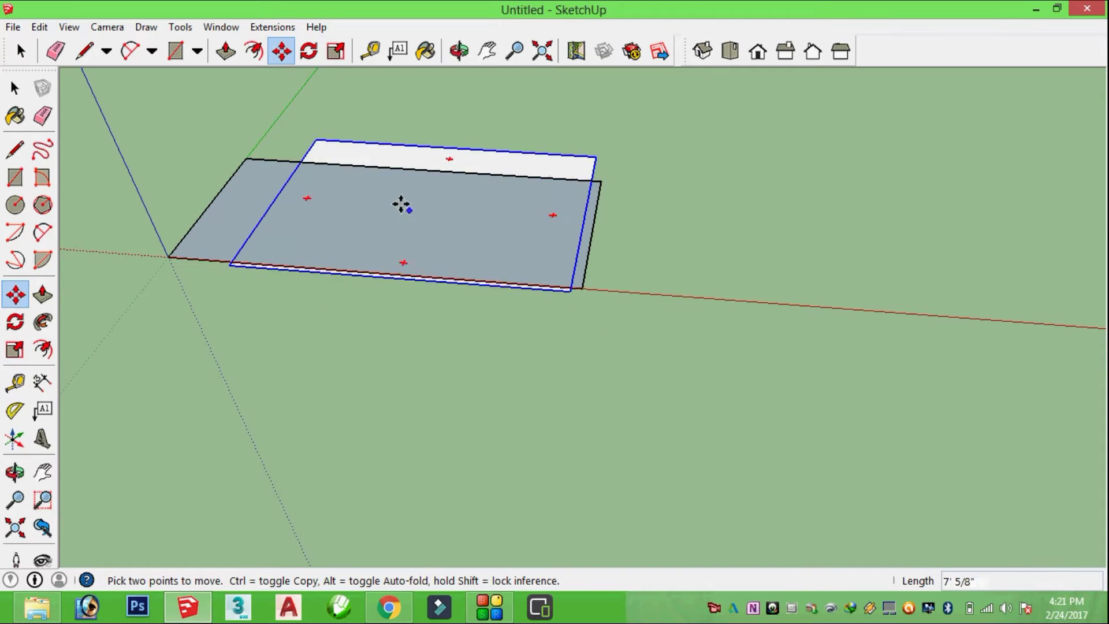
pyautogui.click(349, 203)
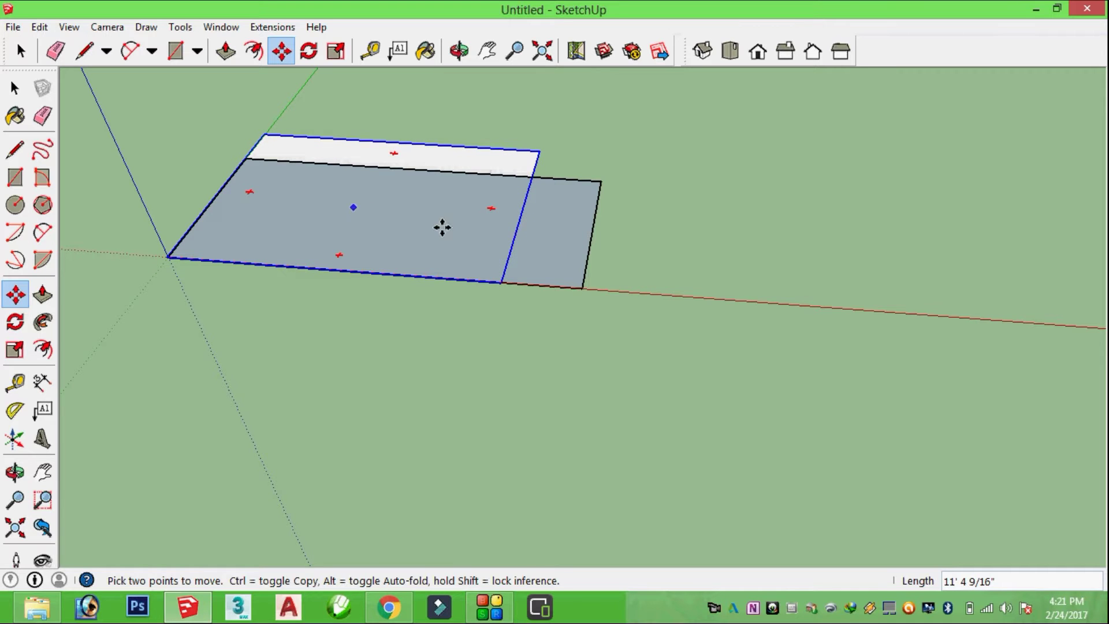
pyautogui.click(523, 174)
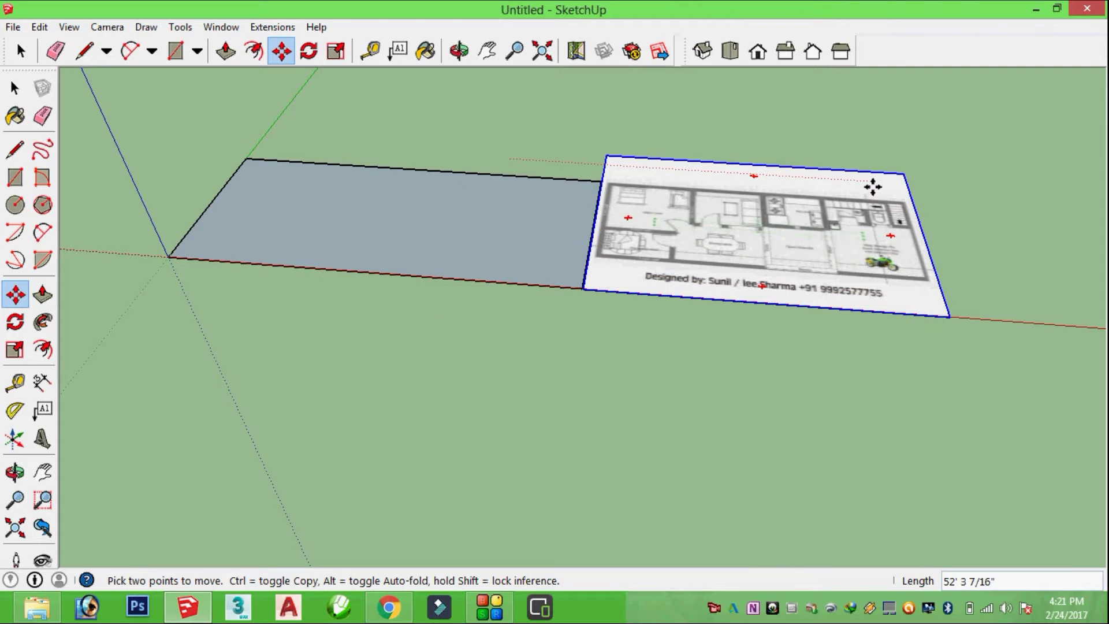
pyautogui.click(872, 186)
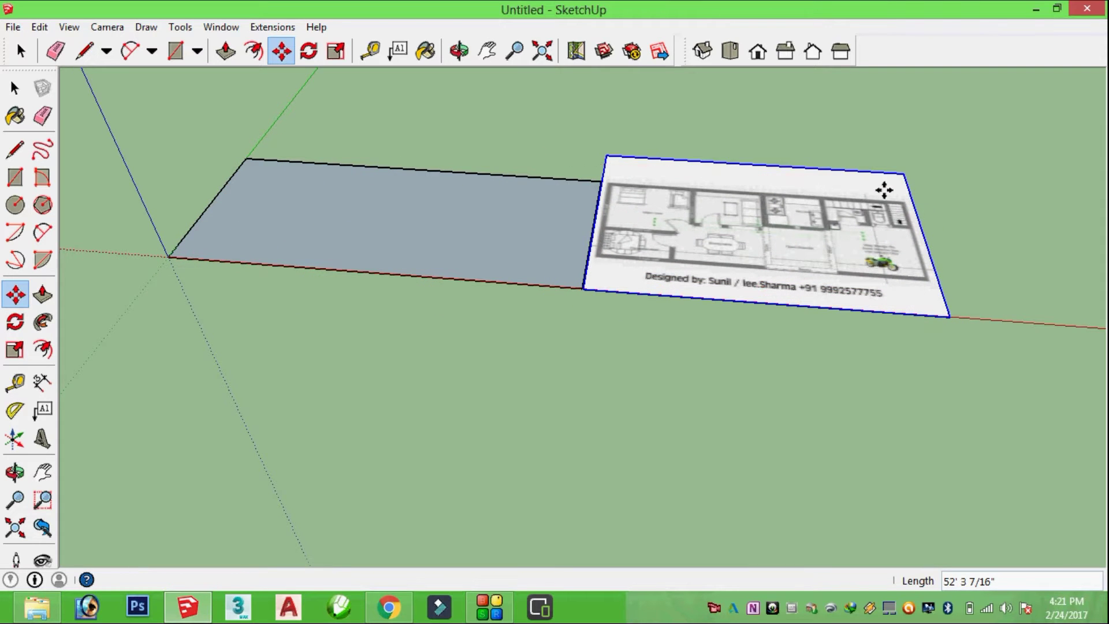
# Stretch the image's depth to 1.10, move it, and widen it to match the rectangle
pyautogui.click(338, 52)
pyautogui.moveTo(761, 303); pyautogui.dragTo(764, 351)
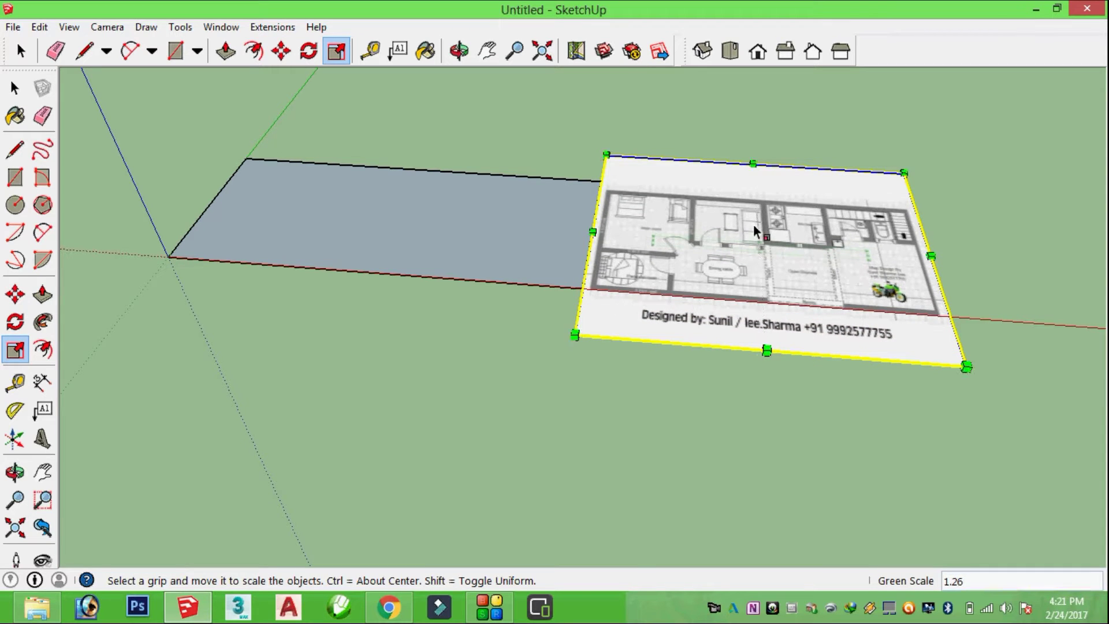
pyautogui.moveTo(752, 164); pyautogui.dragTo(759, 155)
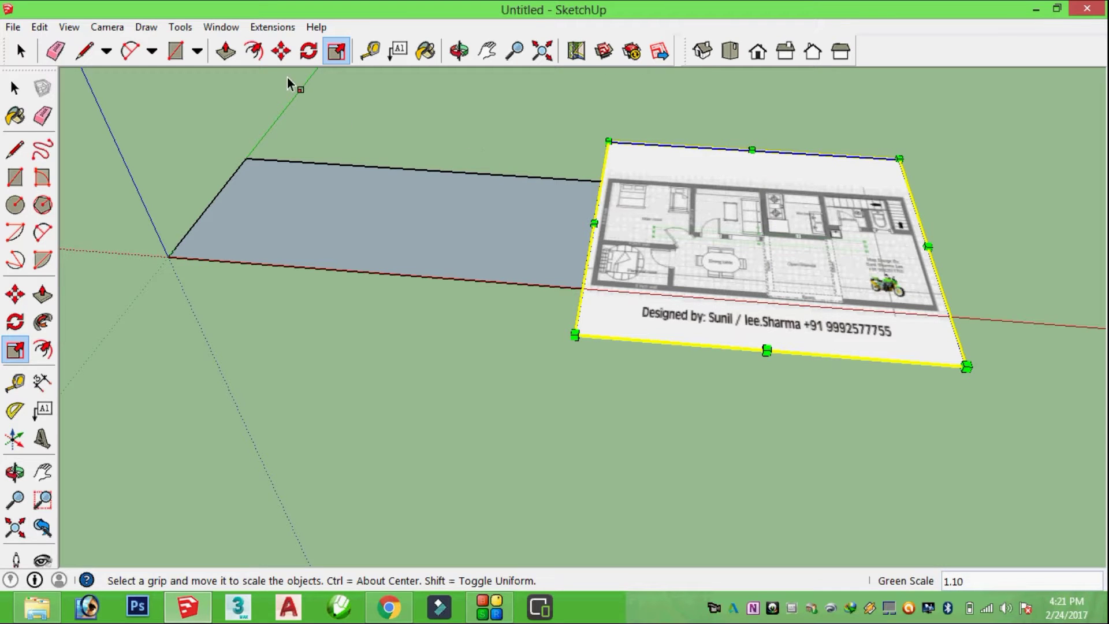
pyautogui.click(281, 51)
pyautogui.click(712, 233)
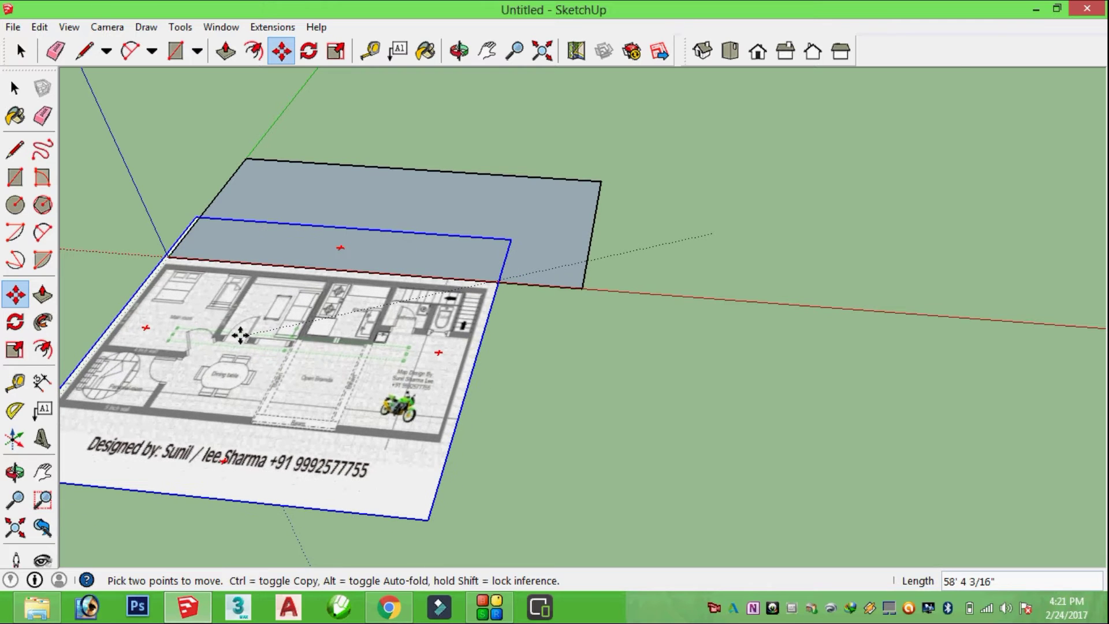
pyautogui.click(240, 335)
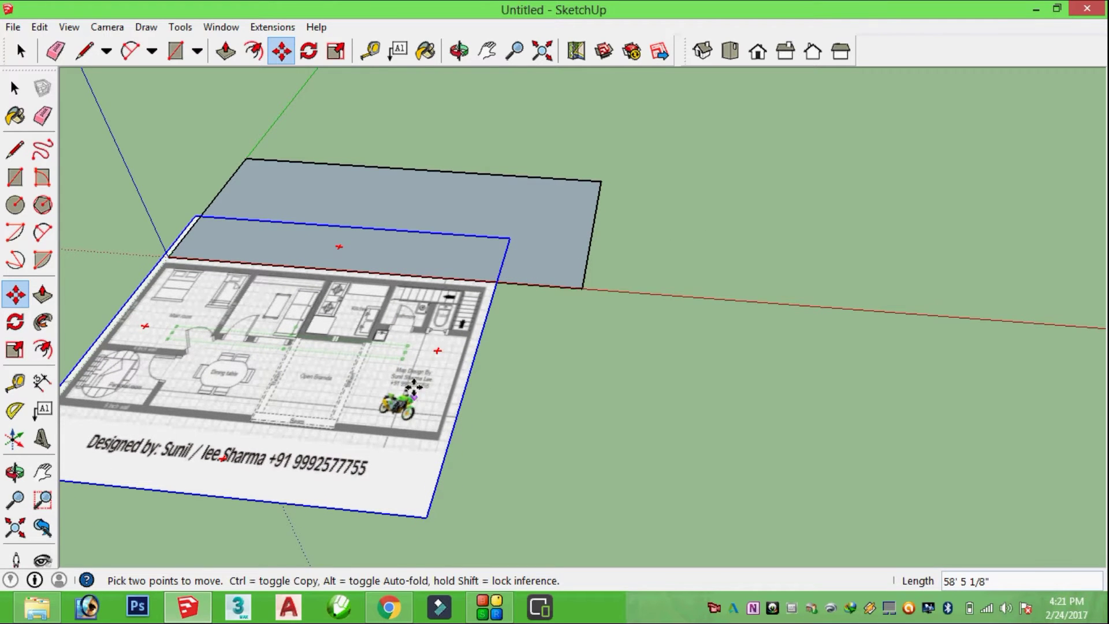
pyautogui.click(335, 50)
pyautogui.moveTo(475, 353); pyautogui.dragTo(588, 358)
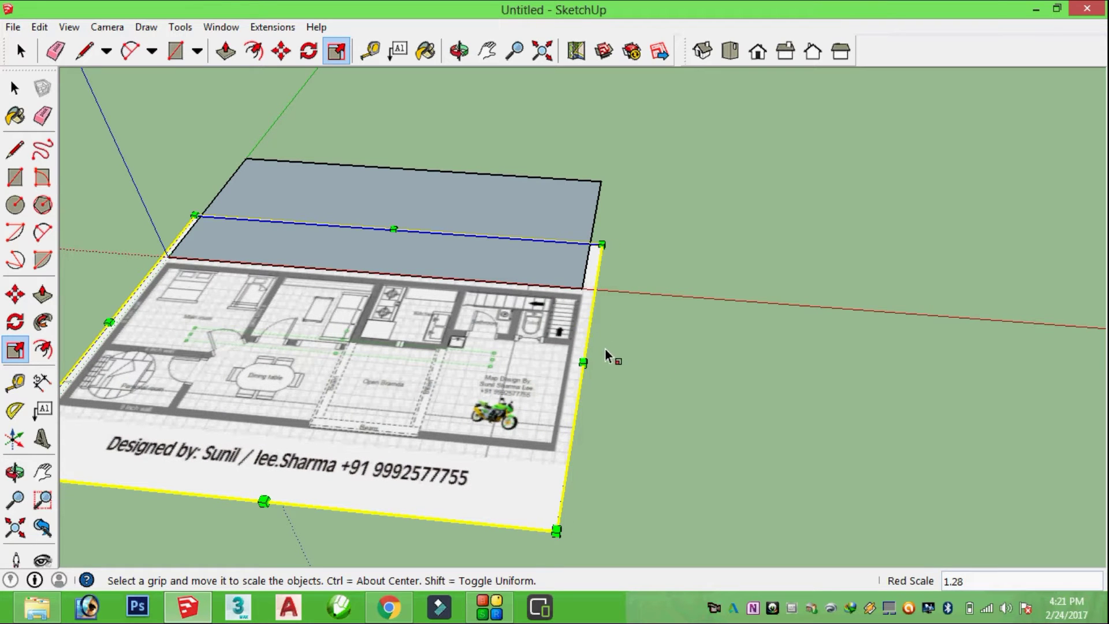
pyautogui.press('space')
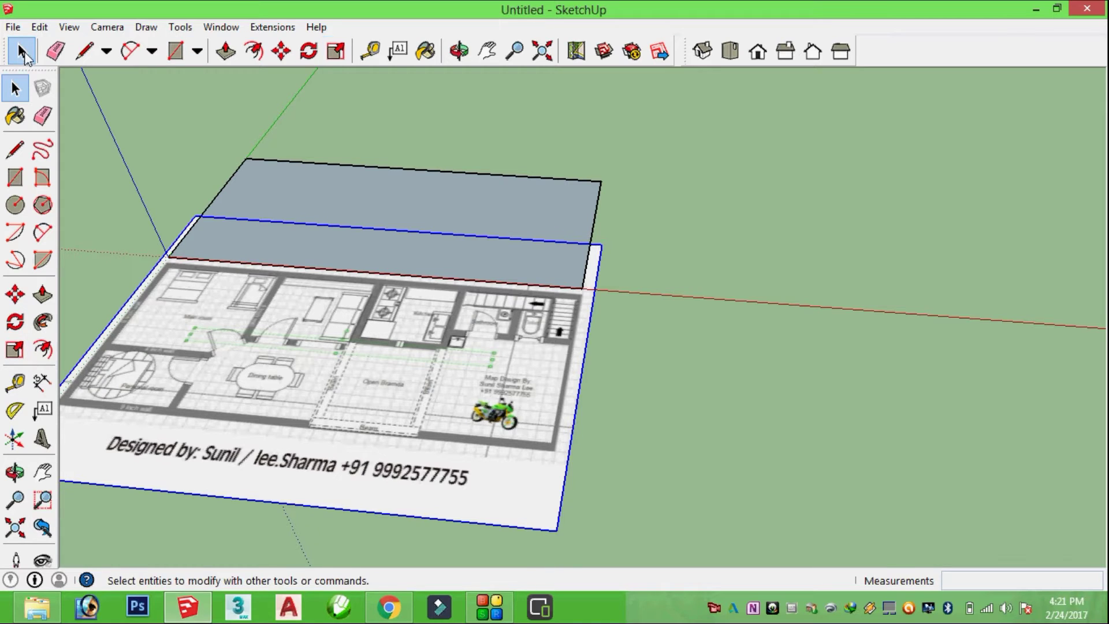
# Drop the floor-plan image below the grey rectangle and select the rectangle's face
pyautogui.click(280, 51)
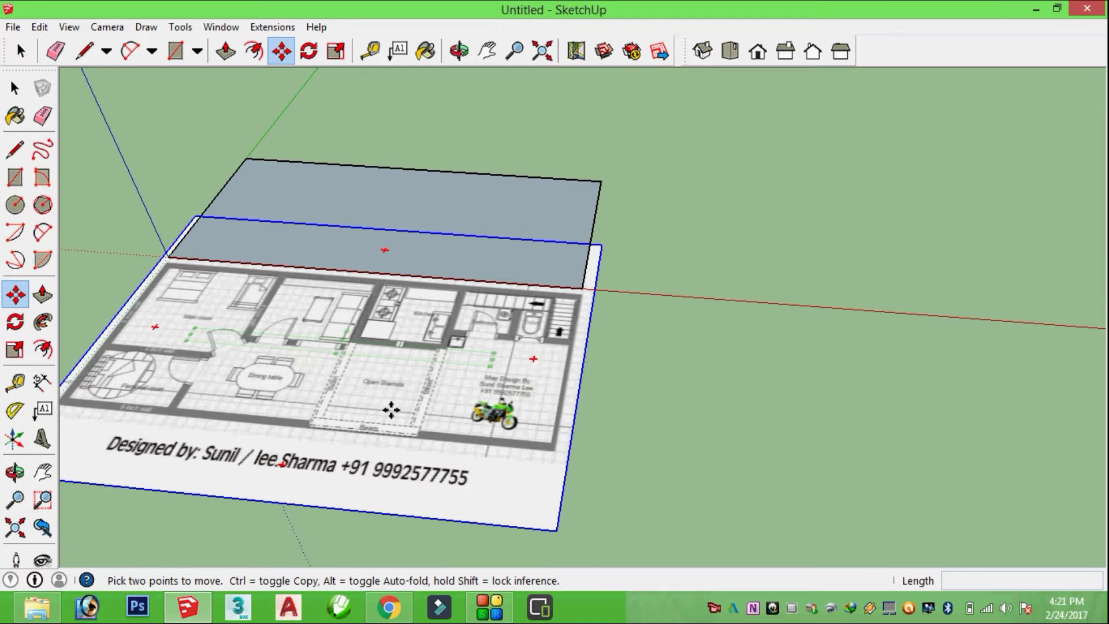
pyautogui.click(391, 411)
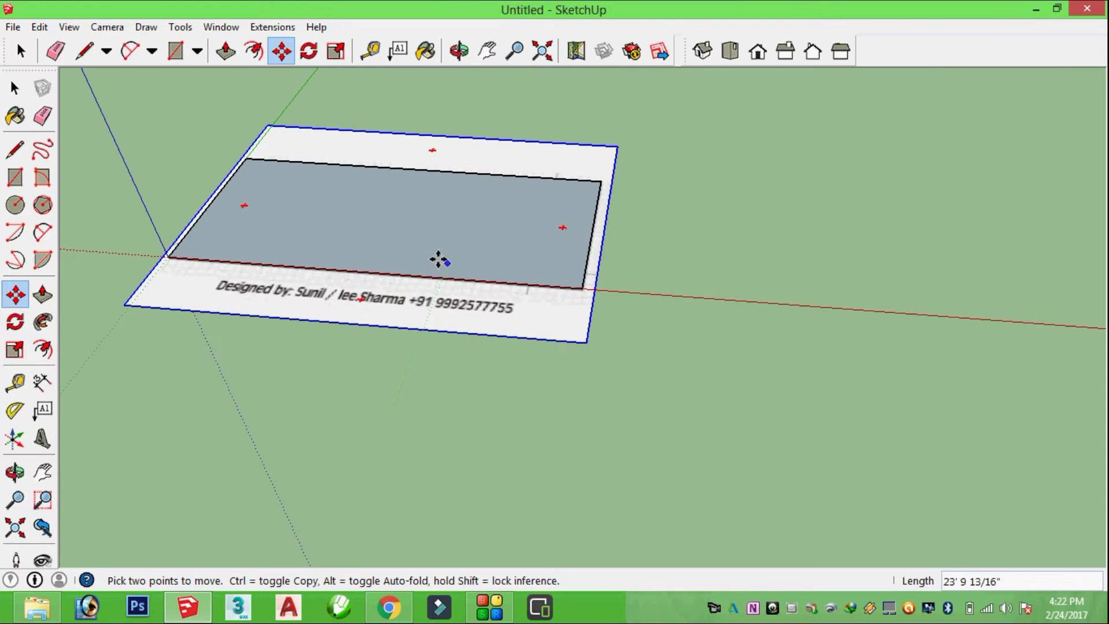
pyautogui.click(317, 488)
pyautogui.click(418, 229)
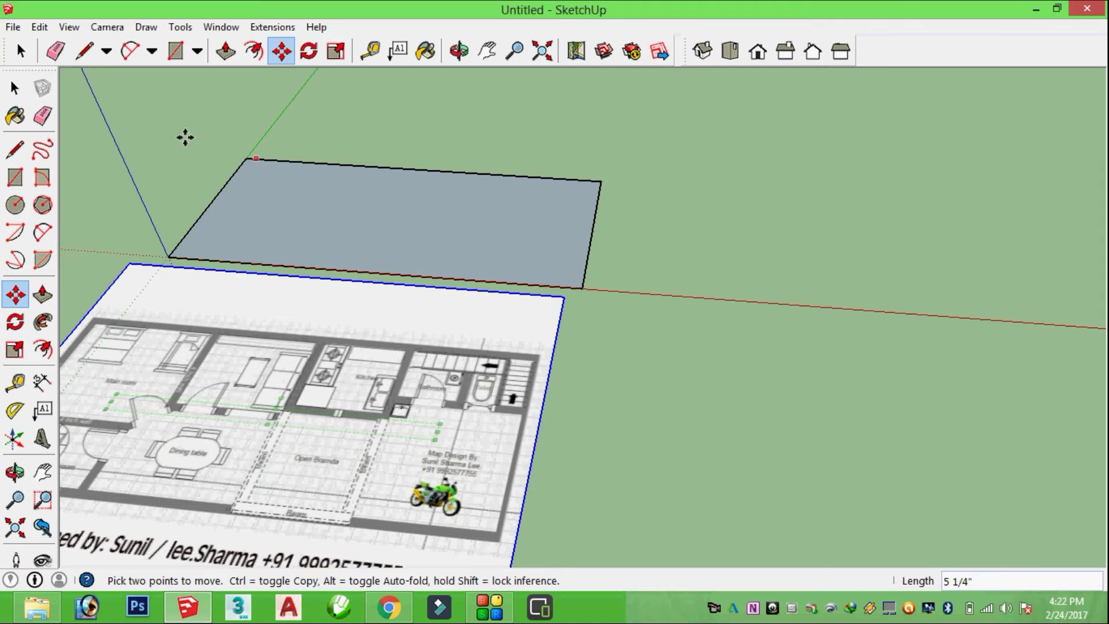
pyautogui.click(22, 51)
pyautogui.click(371, 225)
# Delete the rectangle's face and all its remaining edges
pyautogui.press('Delete')
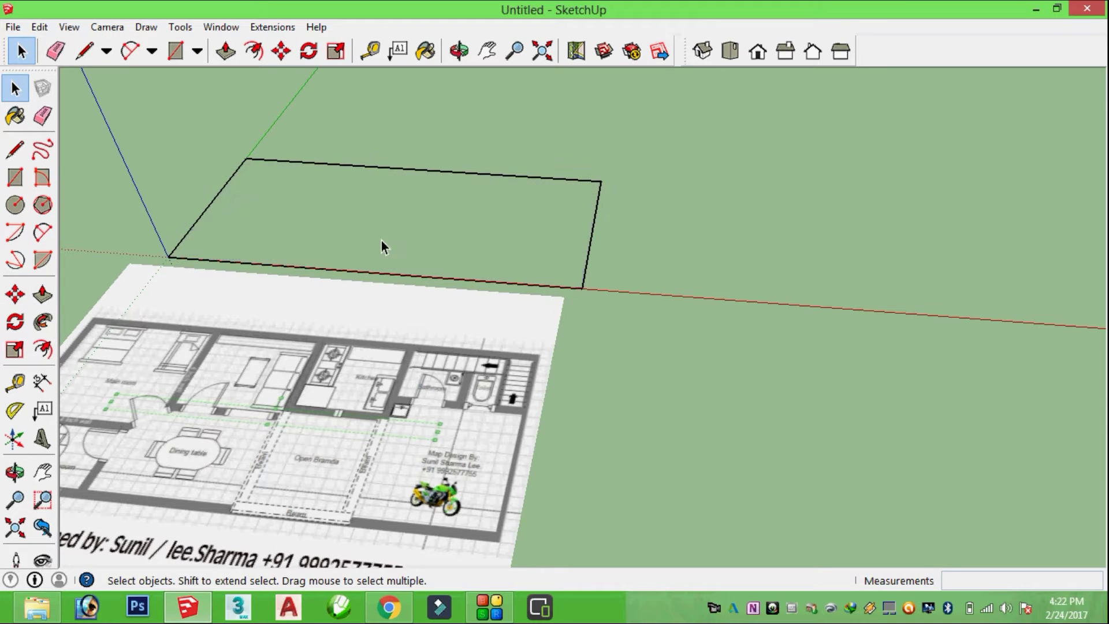
pyautogui.click(594, 253)
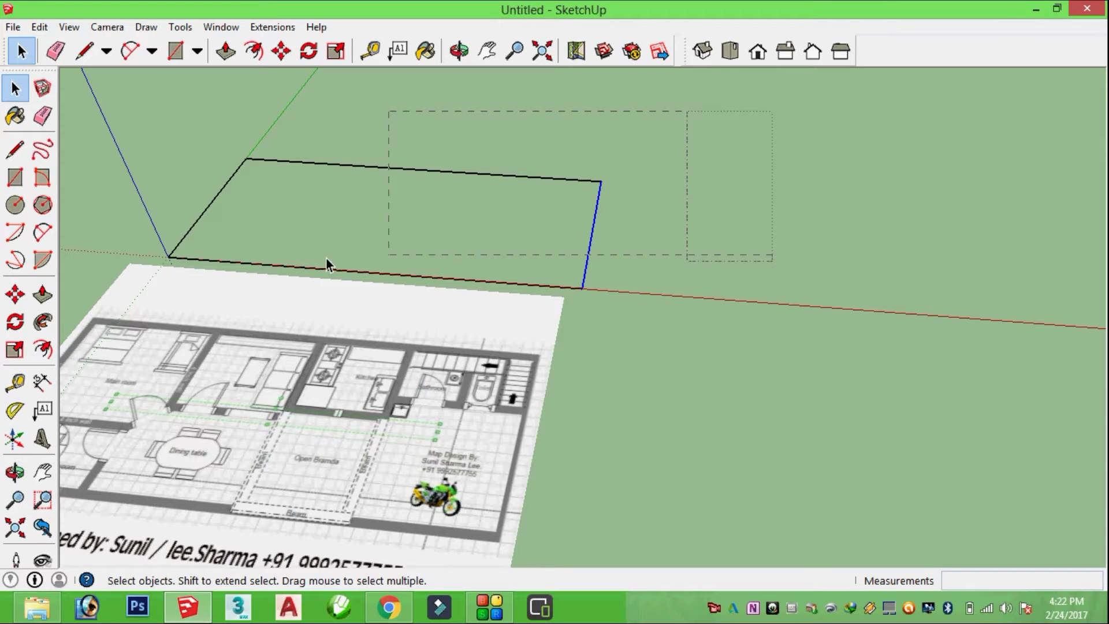
pyautogui.moveTo(163, 265); pyautogui.dragTo(161, 264)
pyautogui.press('Delete')
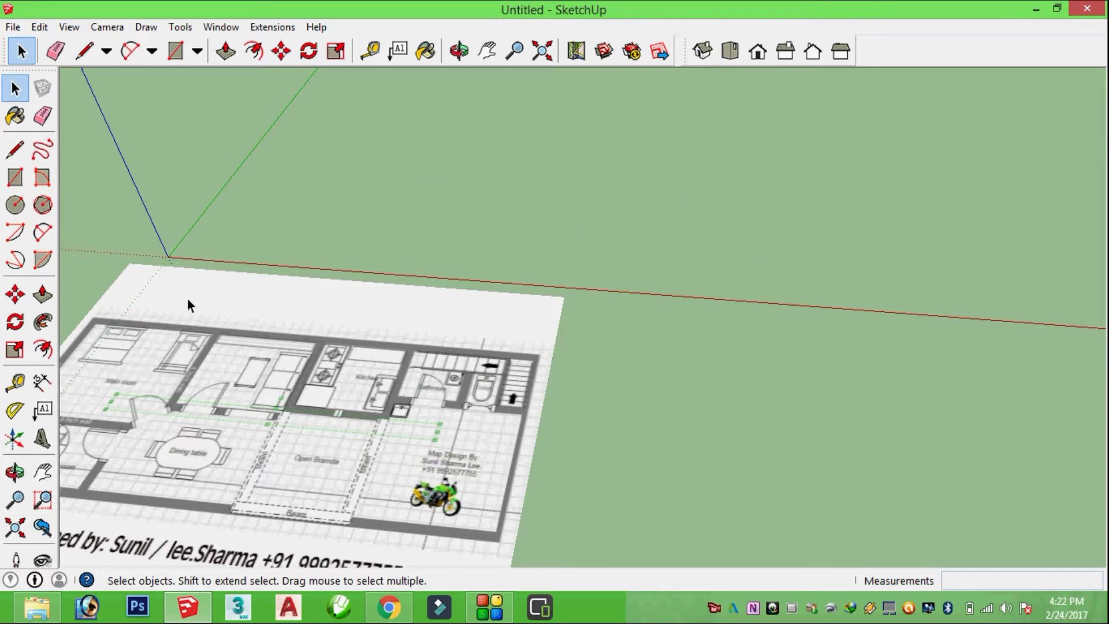
# Move the floor-plan image so it sits at the model origin
pyautogui.click(281, 50)
pyautogui.click(273, 398)
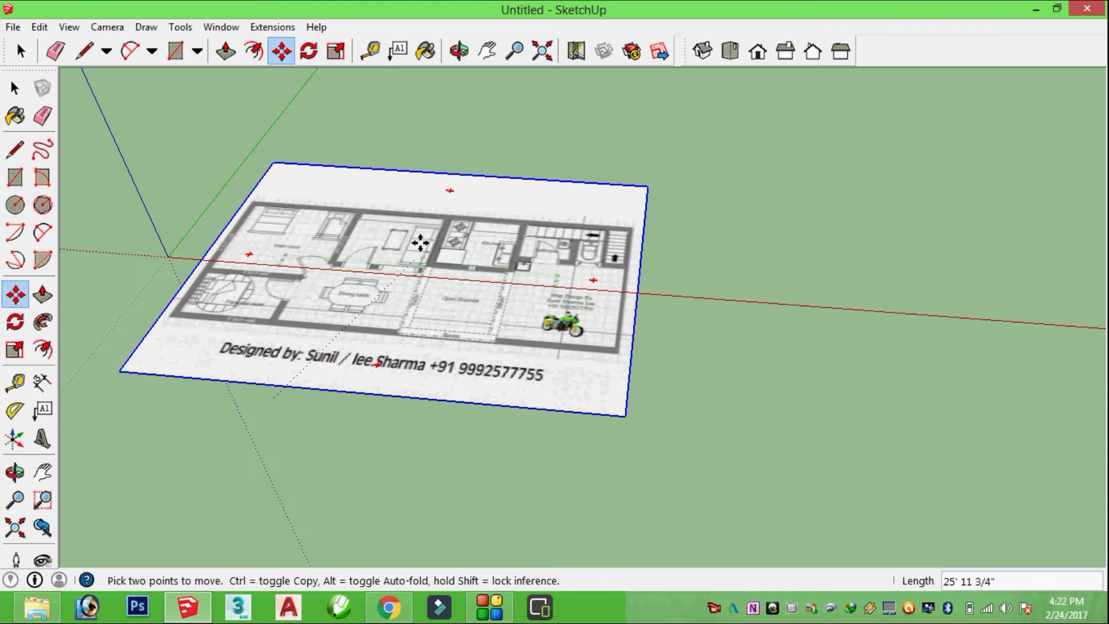
pyautogui.click(413, 195)
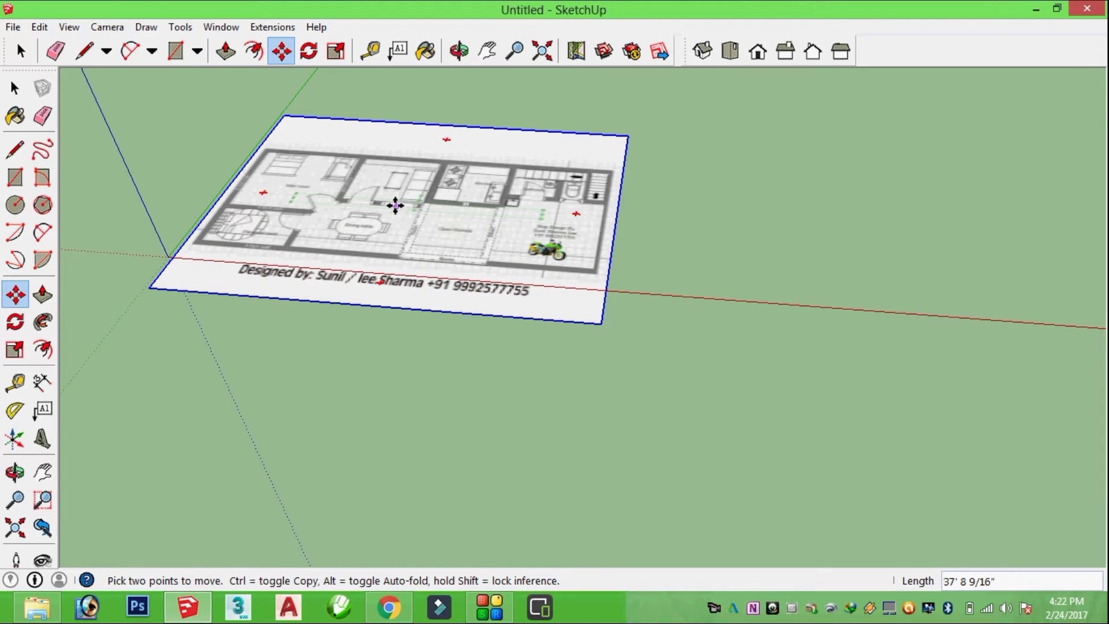
pyautogui.scroll(4, 370, 201)
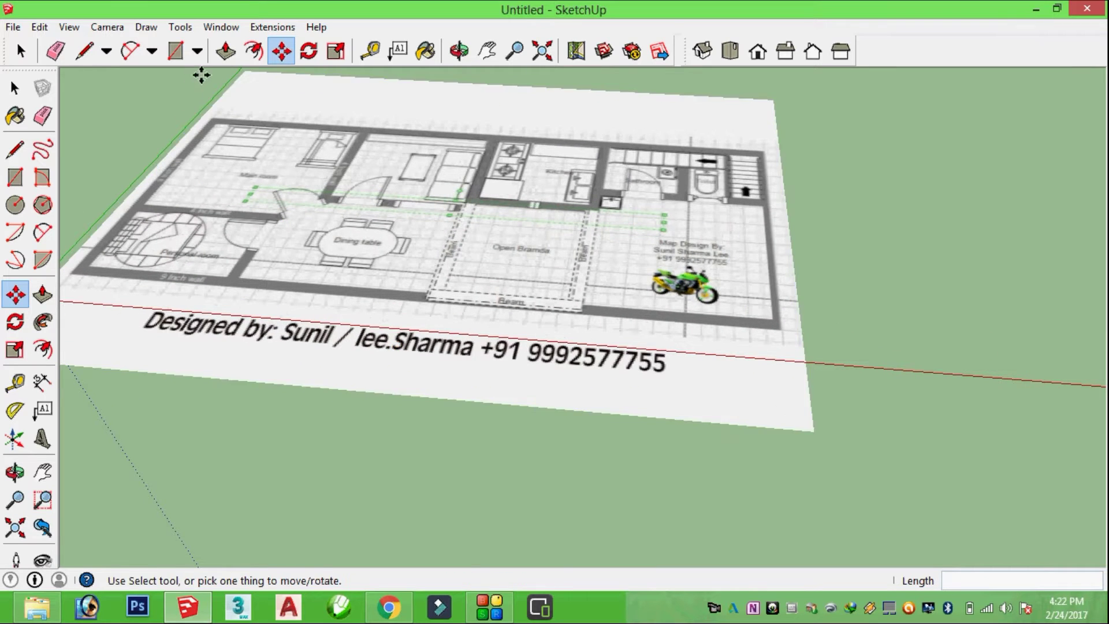
# Measure across the floor plan, then orbit to a near top-down view
pyautogui.click(366, 53)
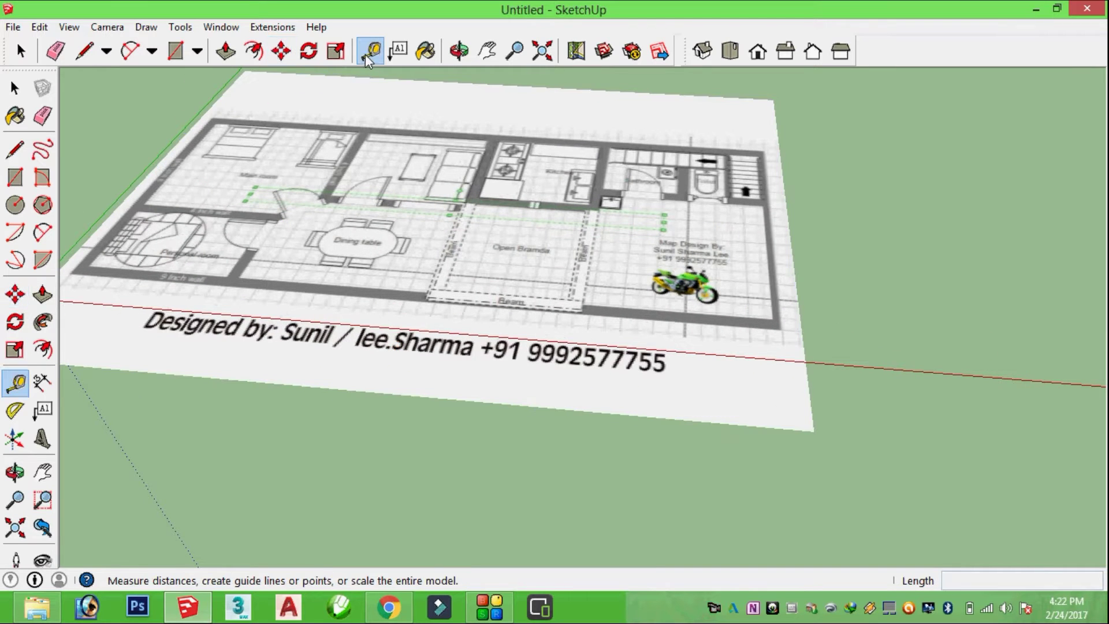
pyautogui.click(155, 178)
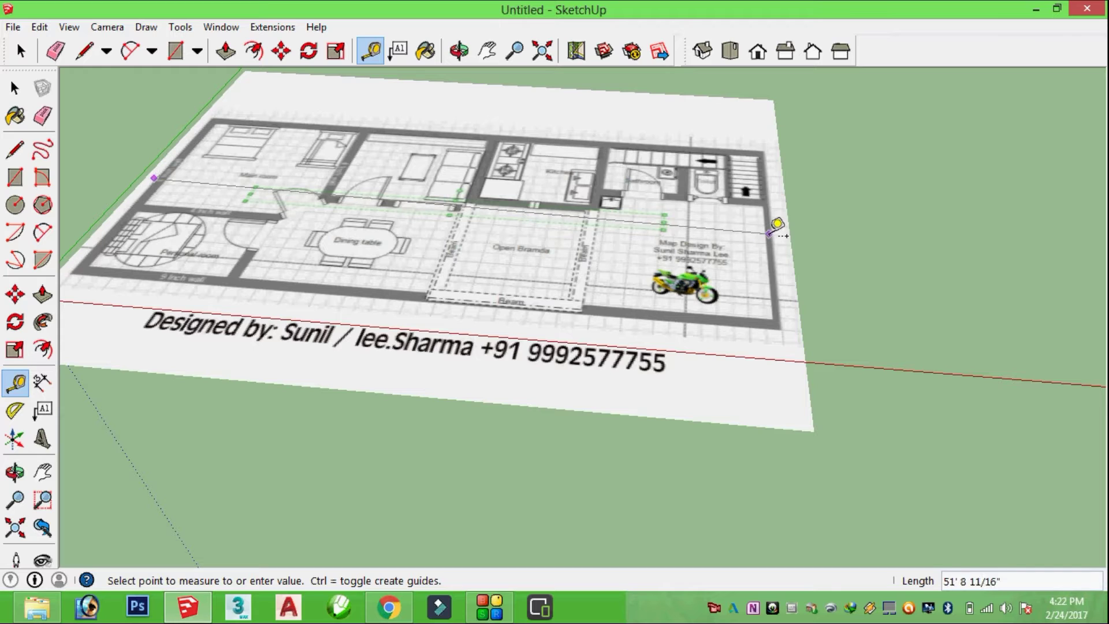
pyautogui.click(711, 219)
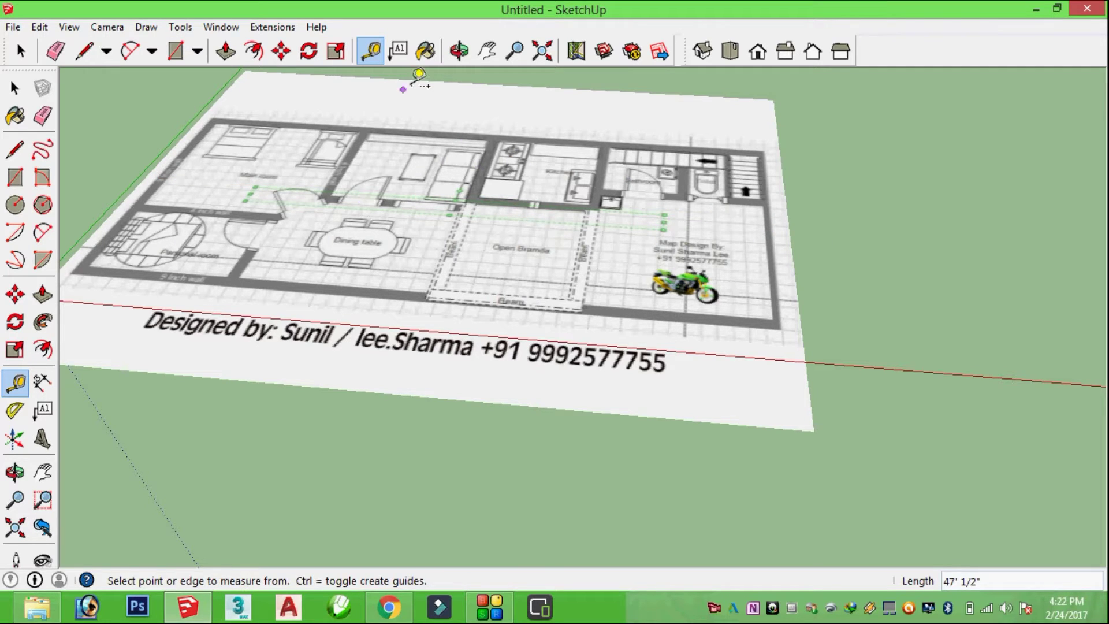
pyautogui.click(460, 51)
pyautogui.moveTo(371, 235); pyautogui.dragTo(363, 392)
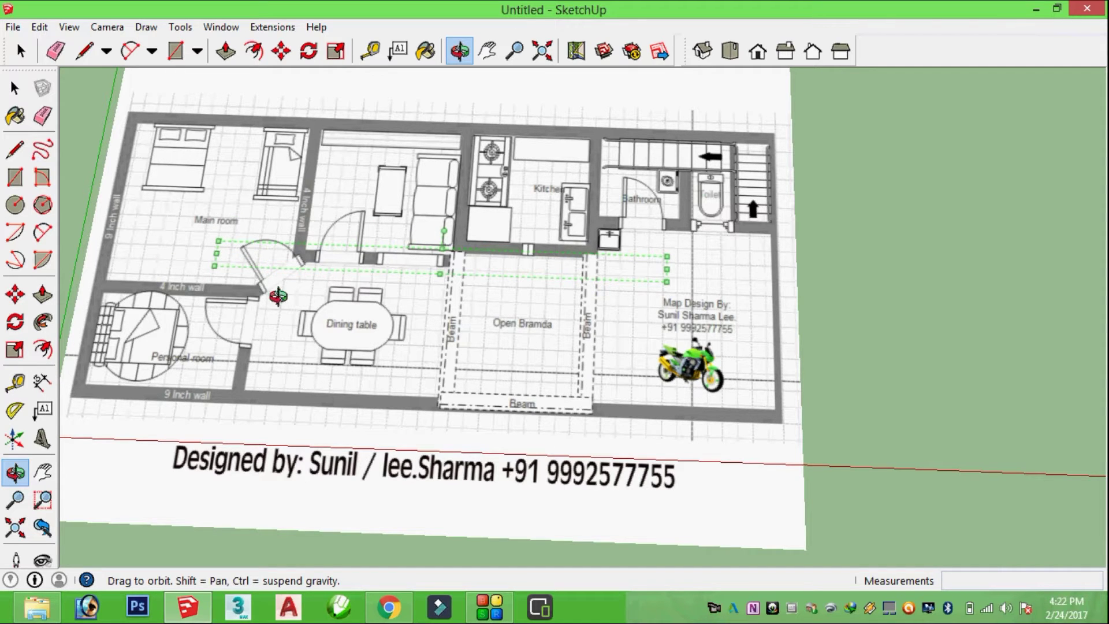
pyautogui.moveTo(253, 239)
pyautogui.mouseDown()
pyautogui.moveTo(709, 502)
pyautogui.moveTo(406, 155)
pyautogui.mouseUp()
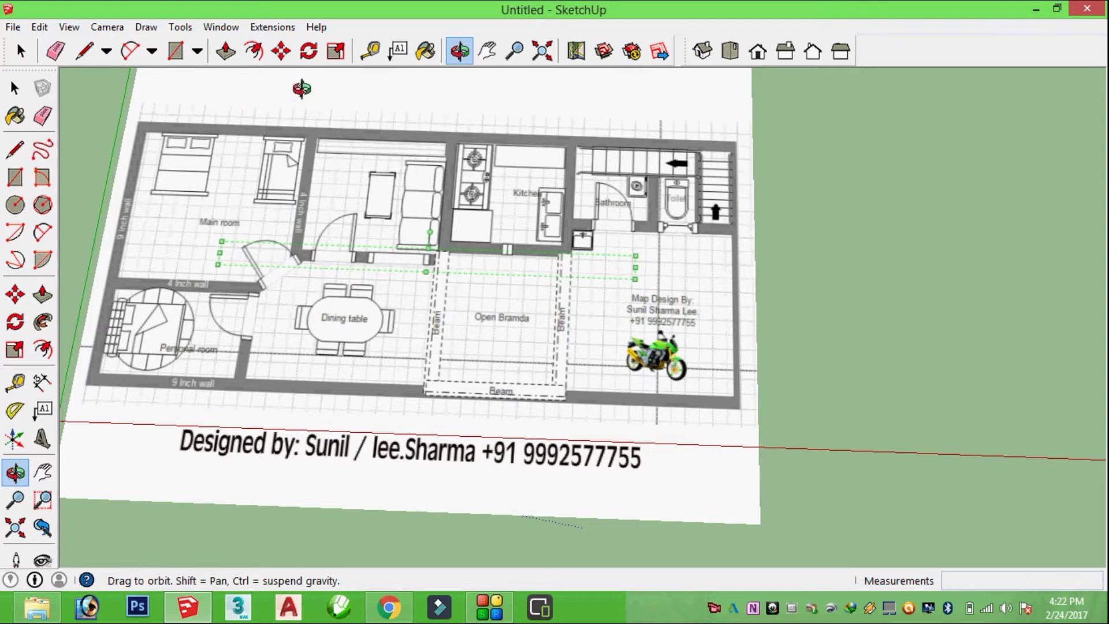
# Drag two guide lines off the red axis along the bottom wall's edges
pyautogui.click(370, 51)
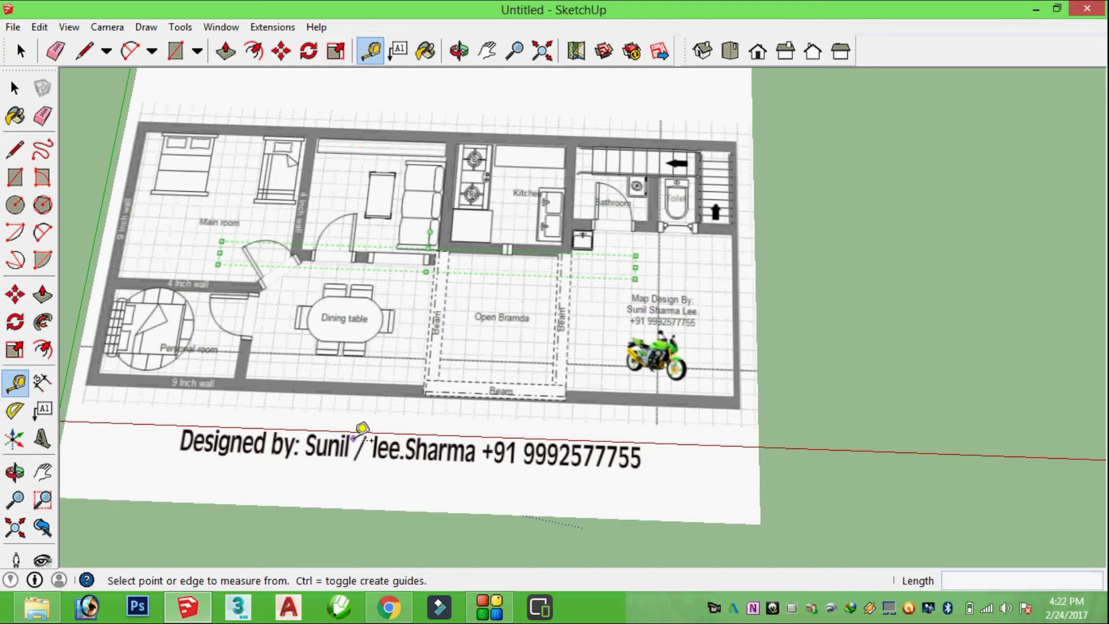
pyautogui.click(358, 430)
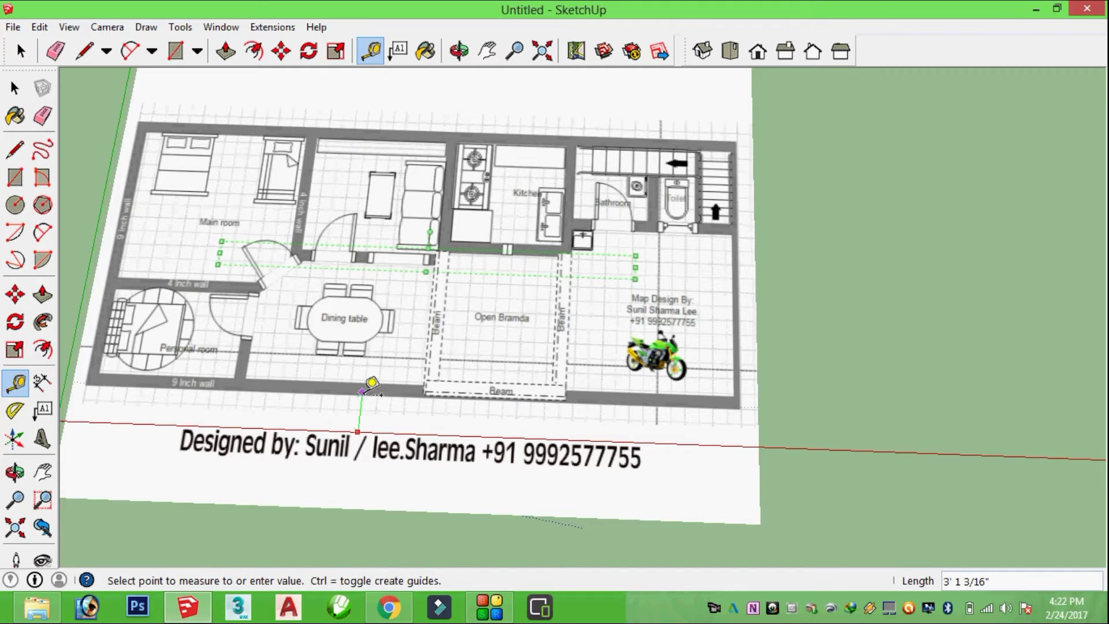
pyautogui.scroll(2, 371, 386)
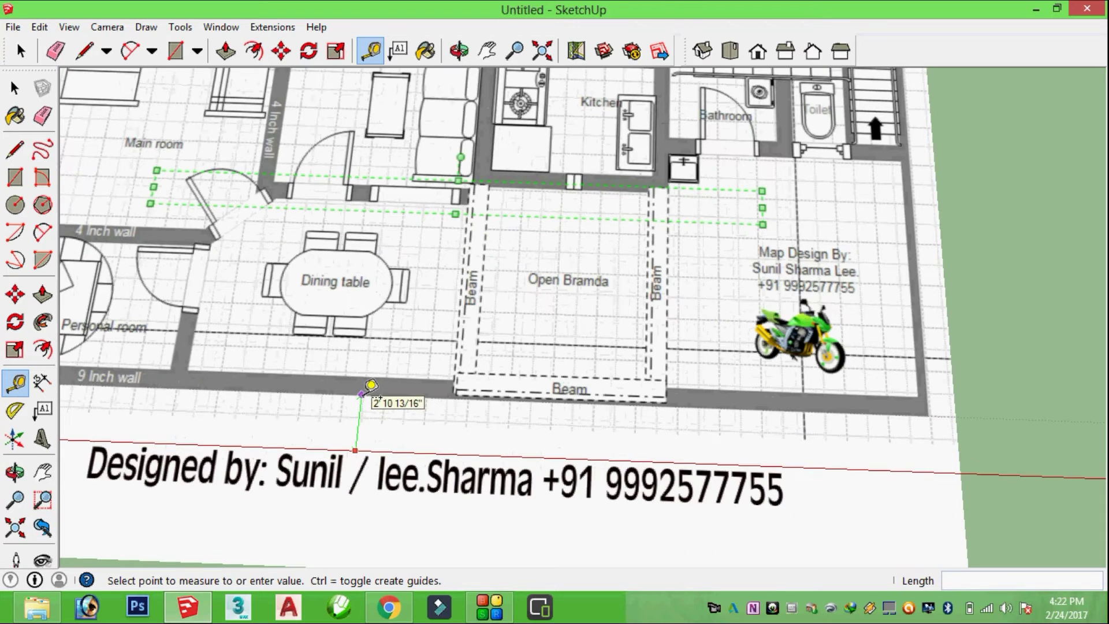
pyautogui.click(371, 385)
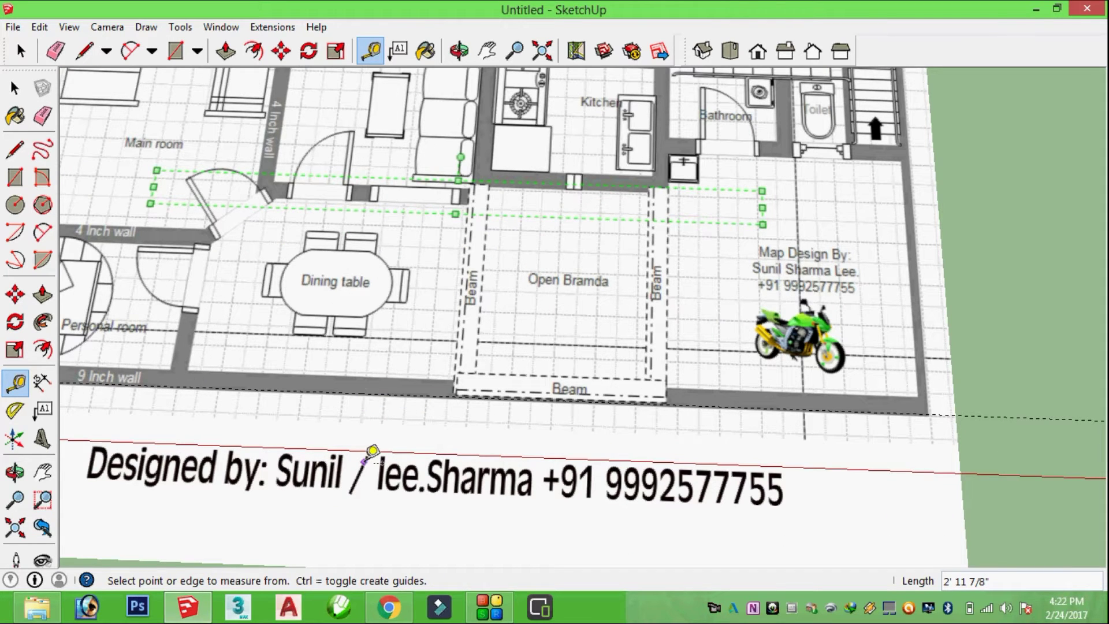
pyautogui.click(371, 450)
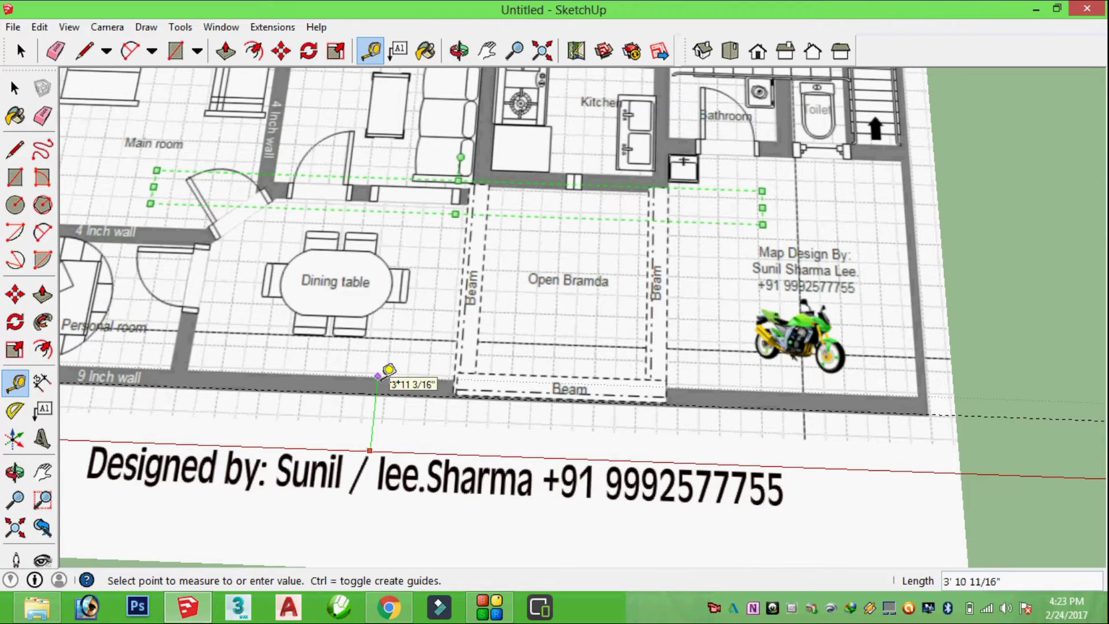
pyautogui.click(379, 380)
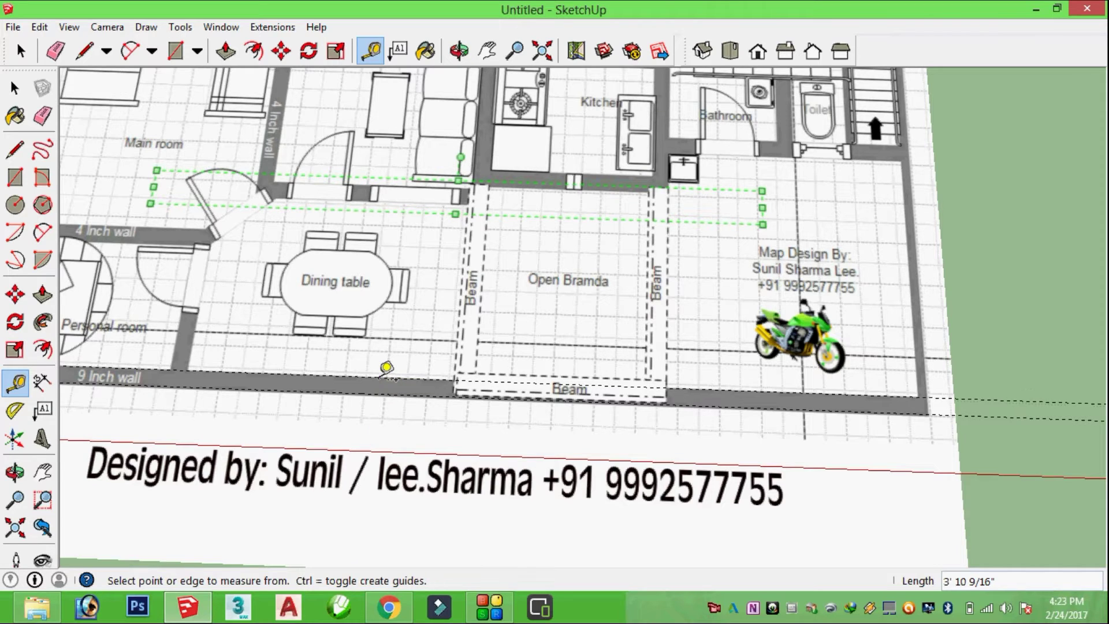
pyautogui.scroll(-2, 391, 323)
# Pull guides from the bottom wall up to the top wall, cancelling a stray measurement
pyautogui.scroll(-3, 415, 159)
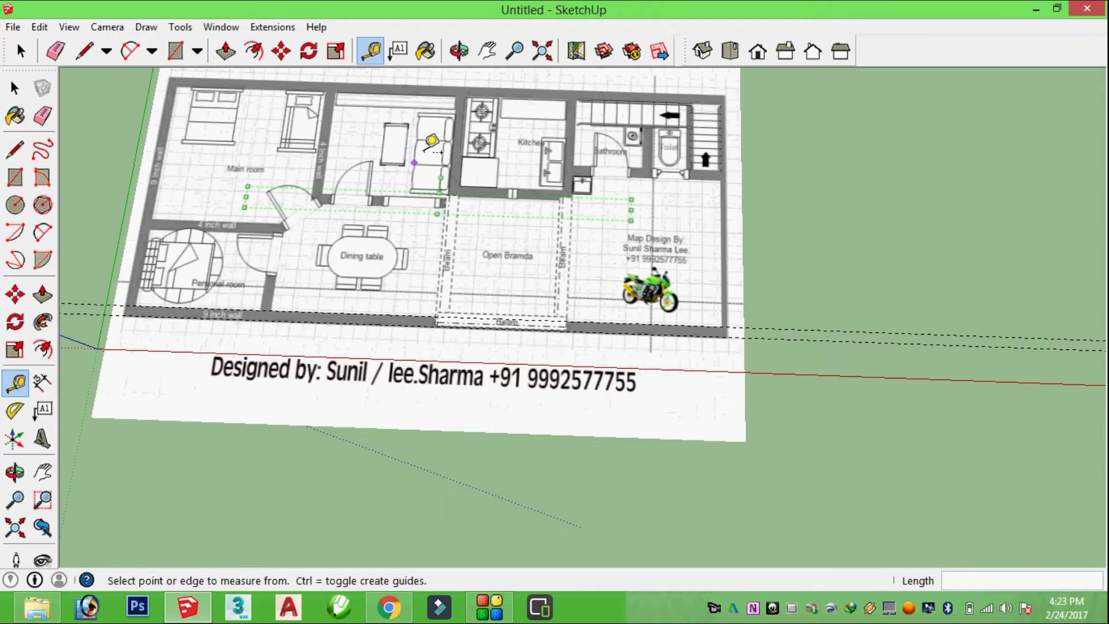
pyautogui.scroll(3, 437, 71)
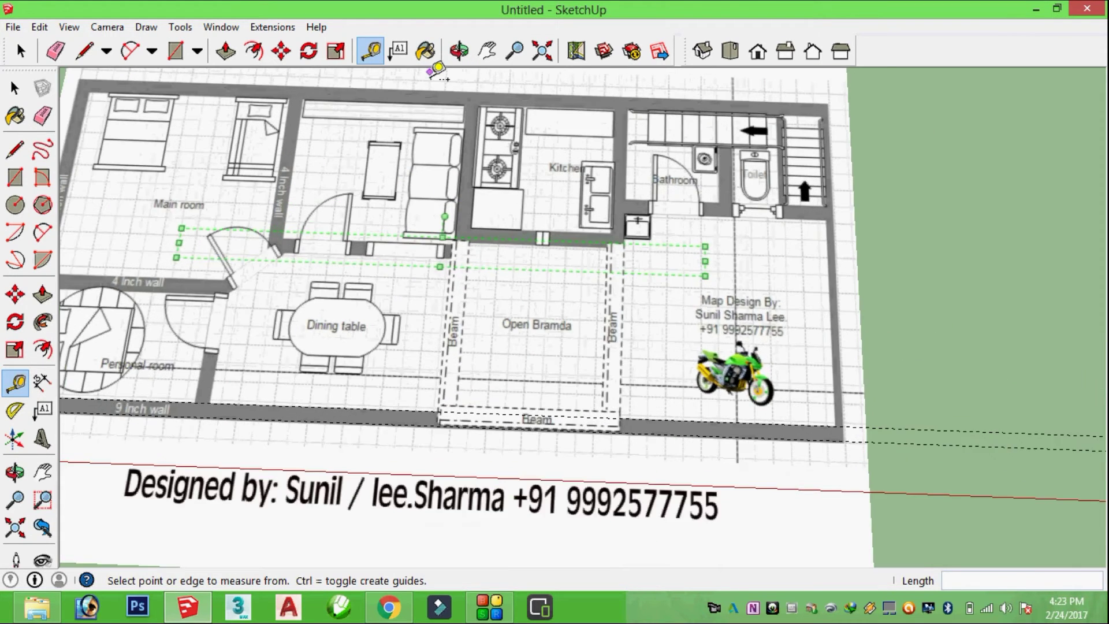
pyautogui.scroll(1, 437, 70)
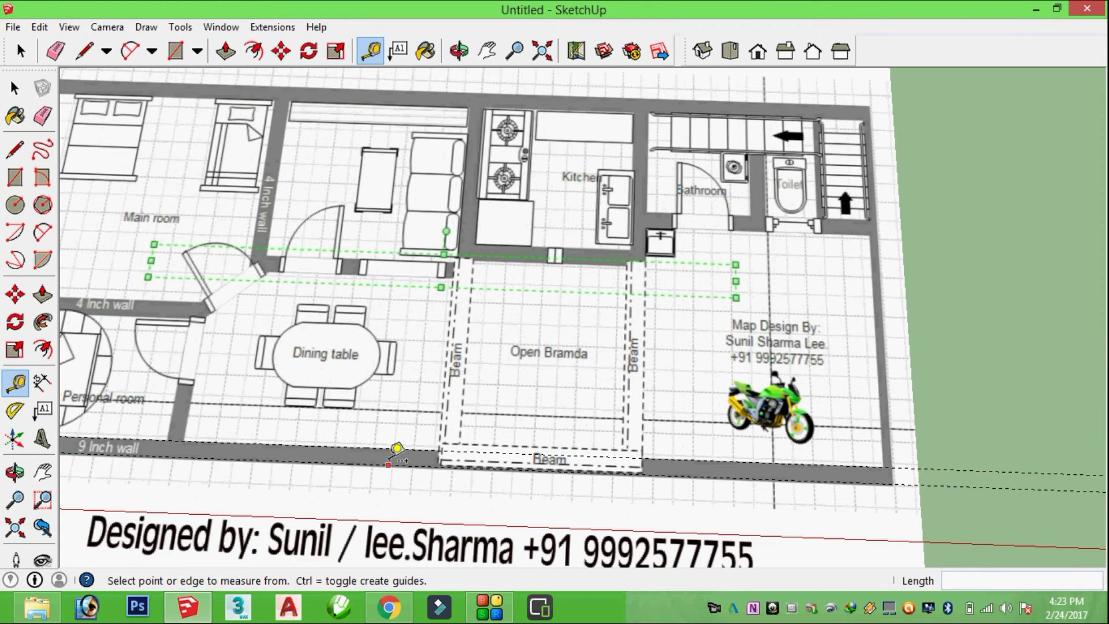
pyautogui.click(390, 448)
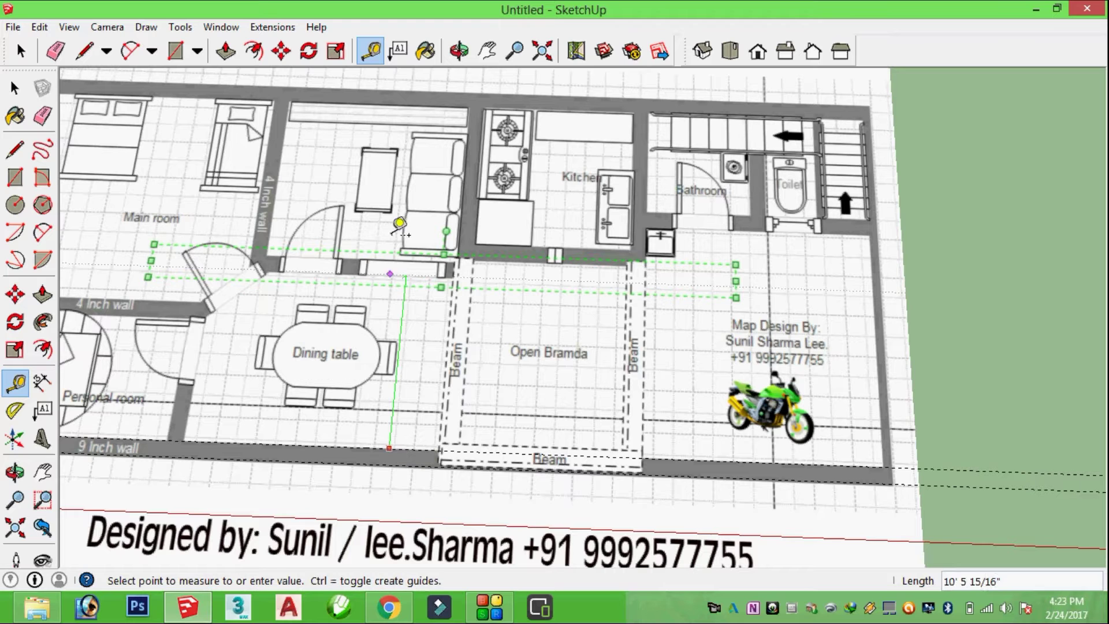
pyautogui.click(432, 103)
pyautogui.scroll(3, 442, 89)
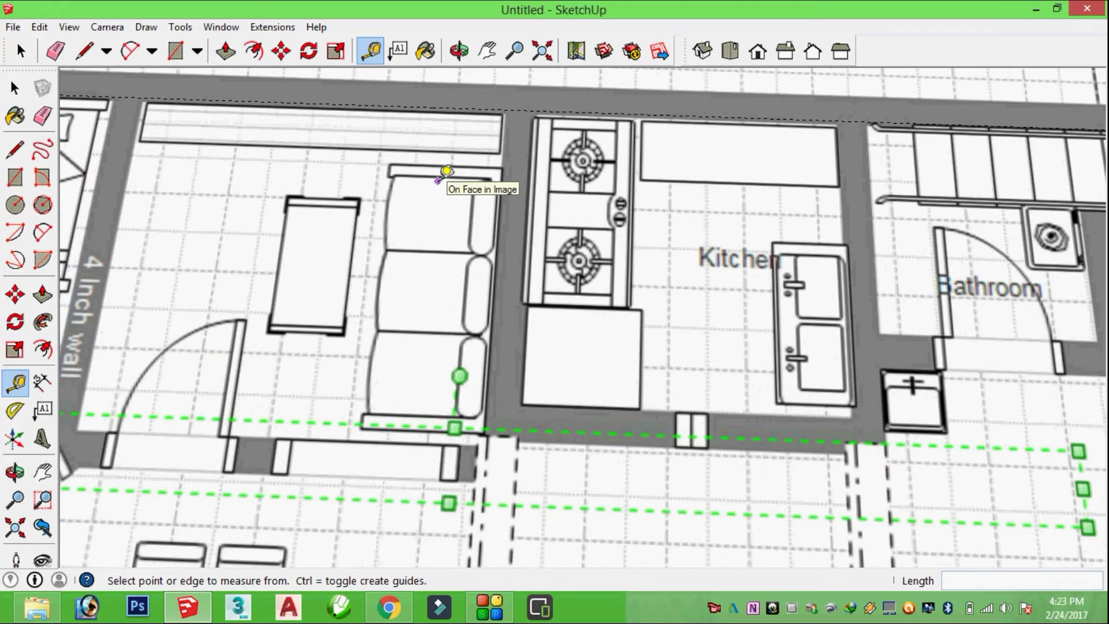
pyautogui.scroll(-3, 447, 172)
pyautogui.scroll(-2, 463, 389)
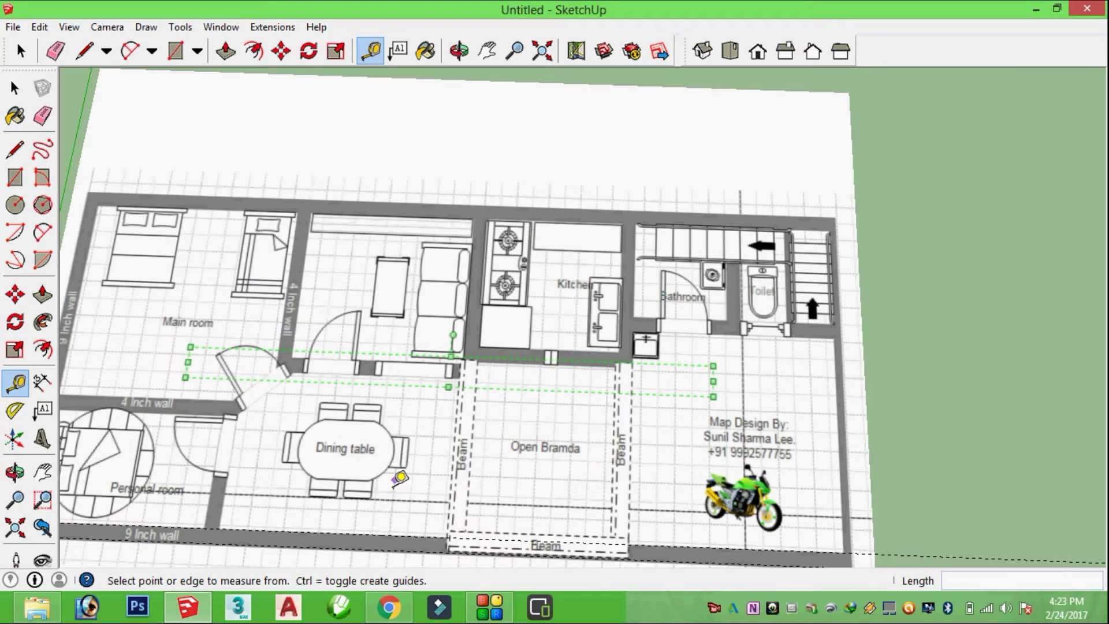
pyautogui.click(408, 534)
pyautogui.scroll(3, 440, 220)
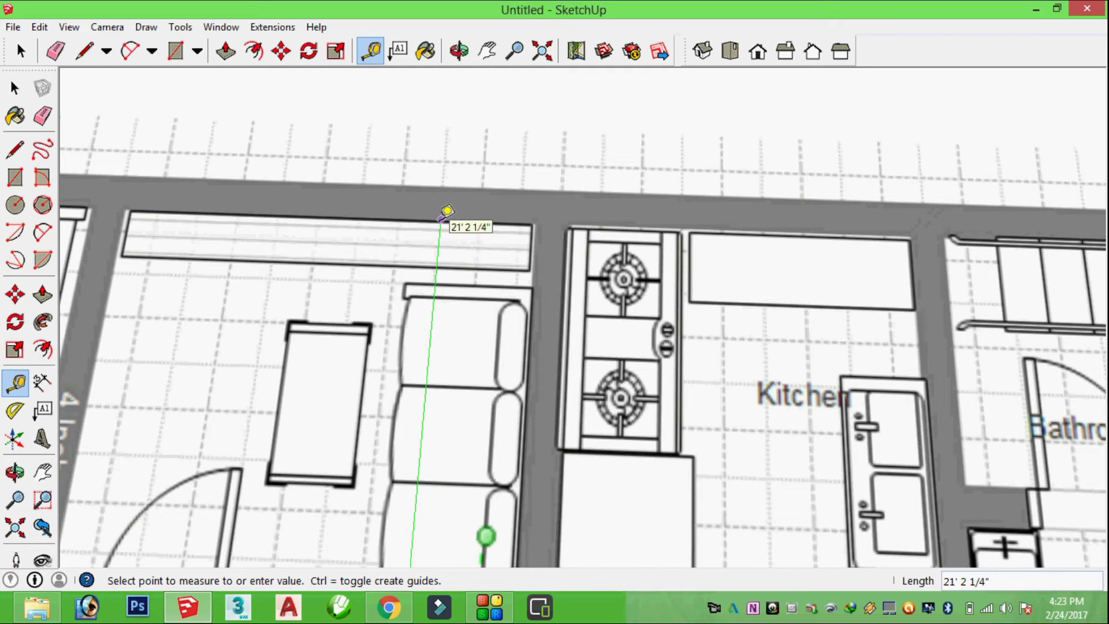
pyautogui.click(442, 218)
pyautogui.click(449, 211)
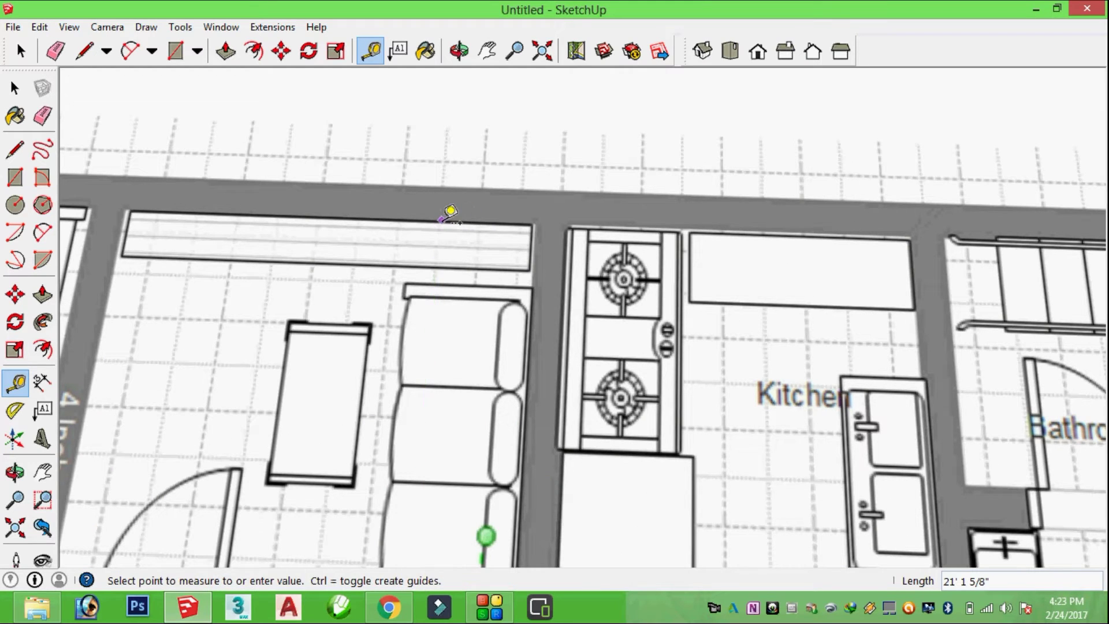
pyautogui.scroll(-2, 465, 260)
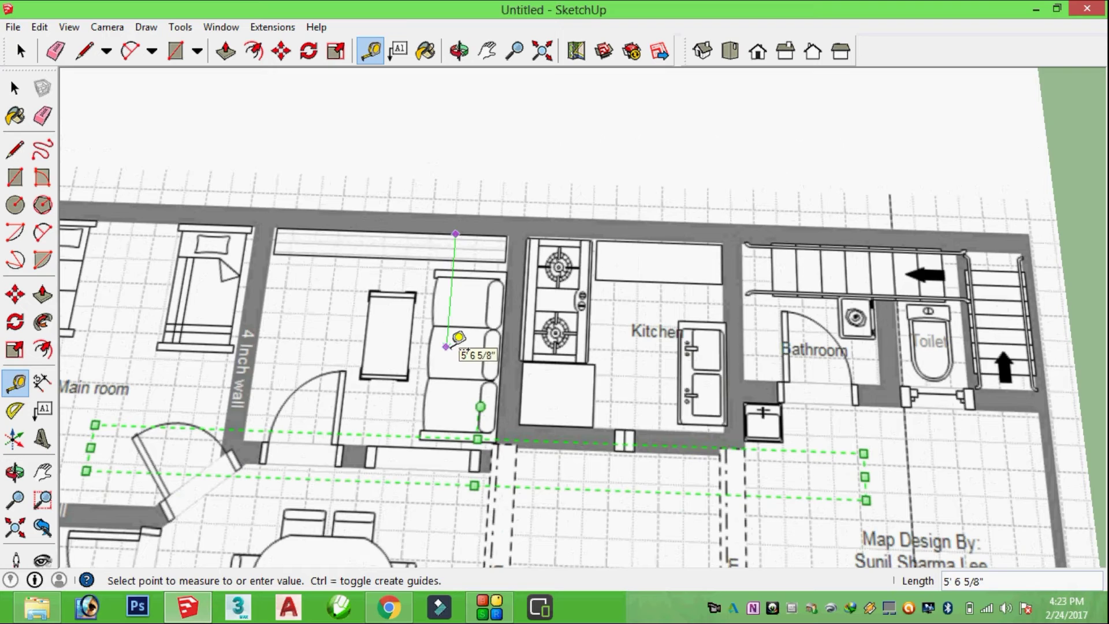
pyautogui.press('Escape')
pyautogui.scroll(-3, 454, 347)
pyautogui.scroll(-3, 416, 534)
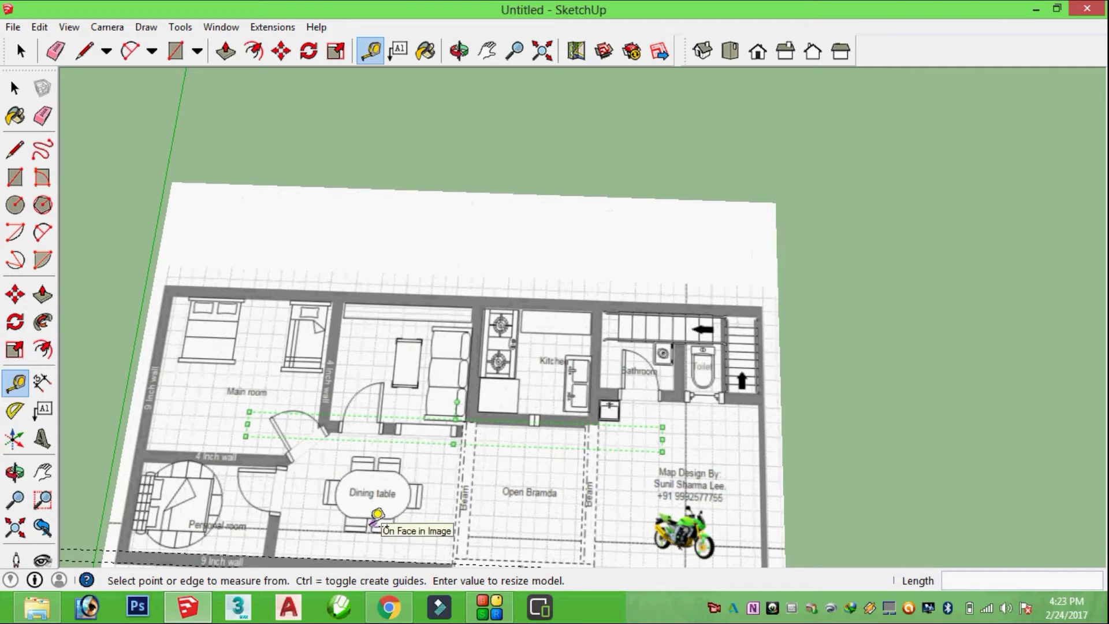
# Add guides along the top wall's inner and outer edges
pyautogui.click(359, 555)
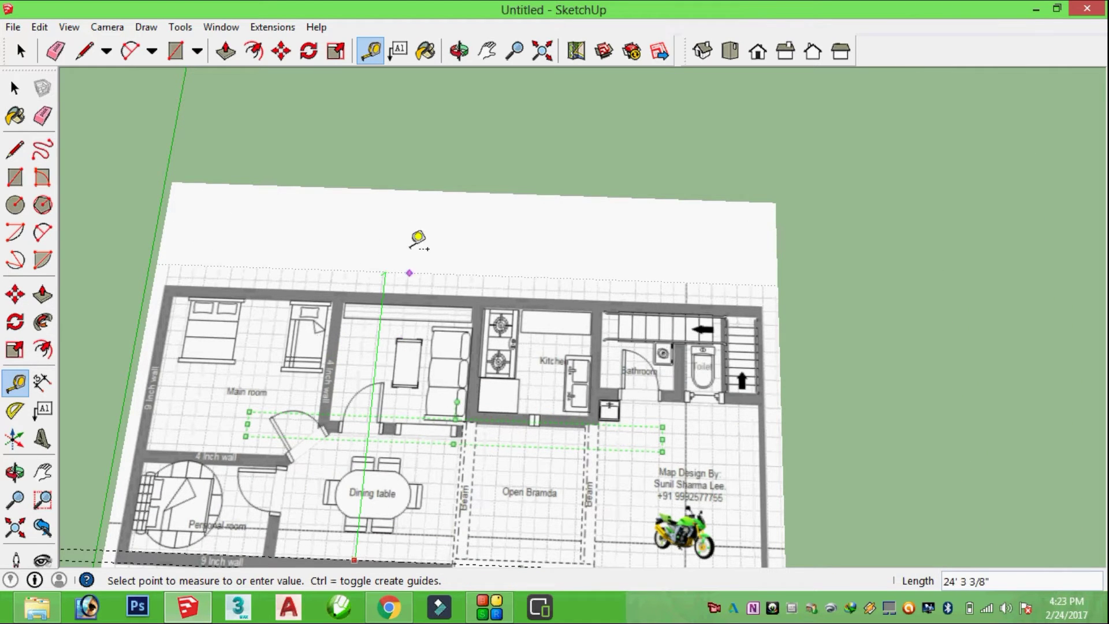
pyautogui.scroll(3, 415, 216)
pyautogui.scroll(-3, 410, 237)
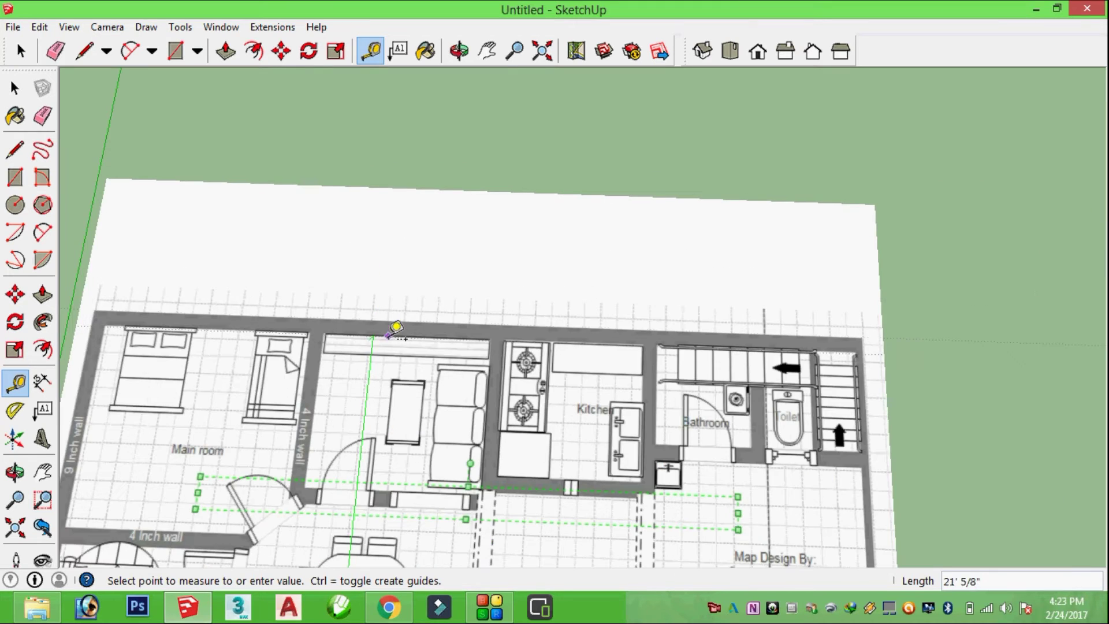
pyautogui.scroll(4, 397, 327)
pyautogui.click(397, 324)
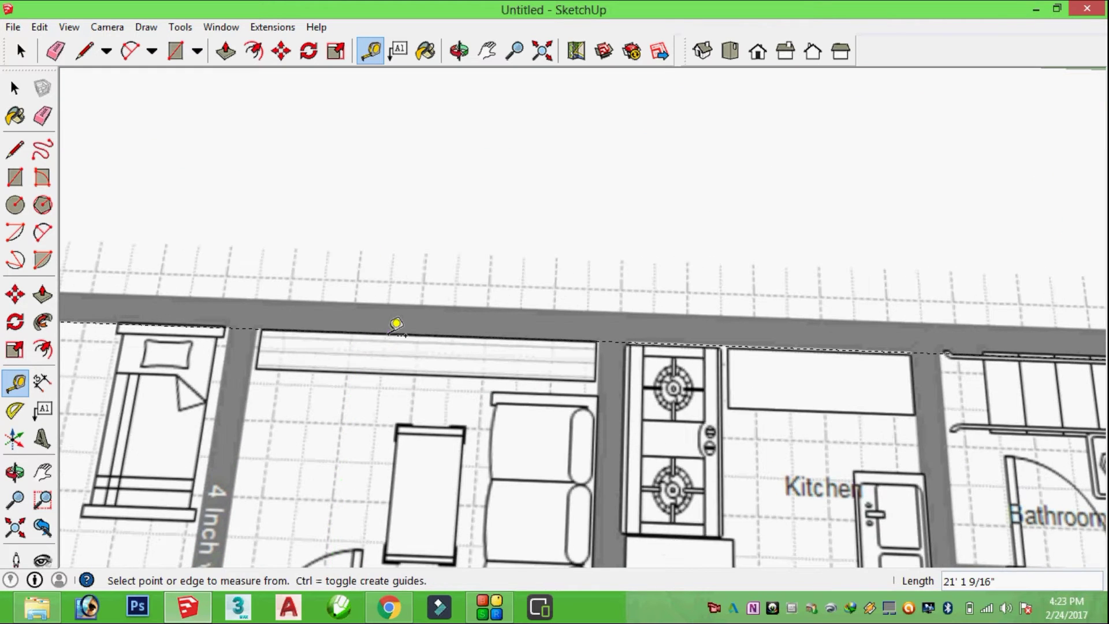
pyautogui.click(260, 320)
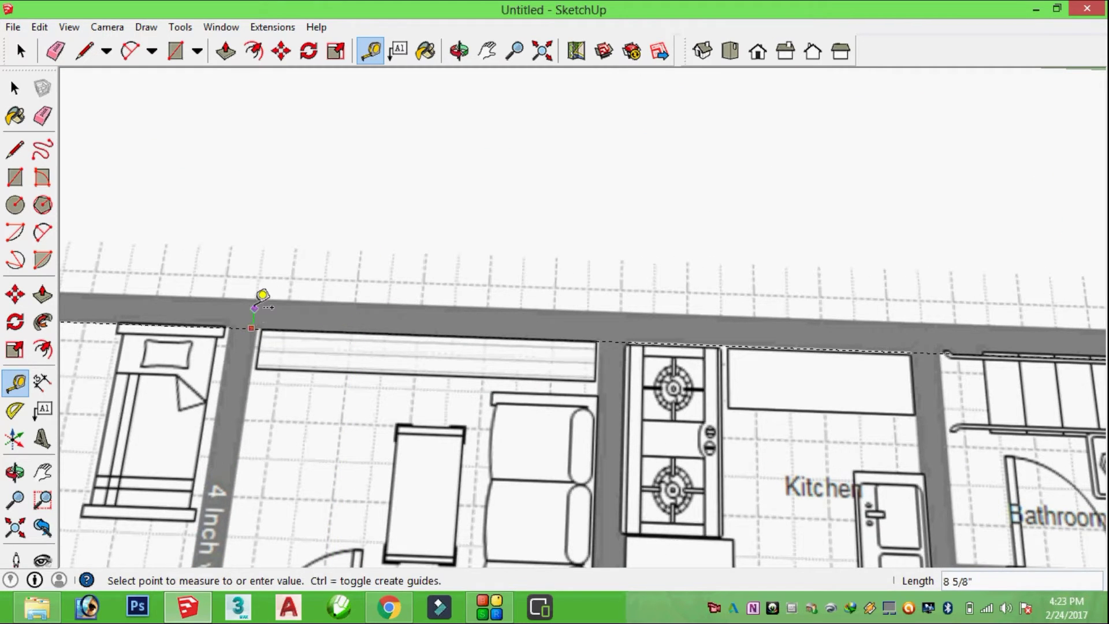
pyautogui.click(265, 295)
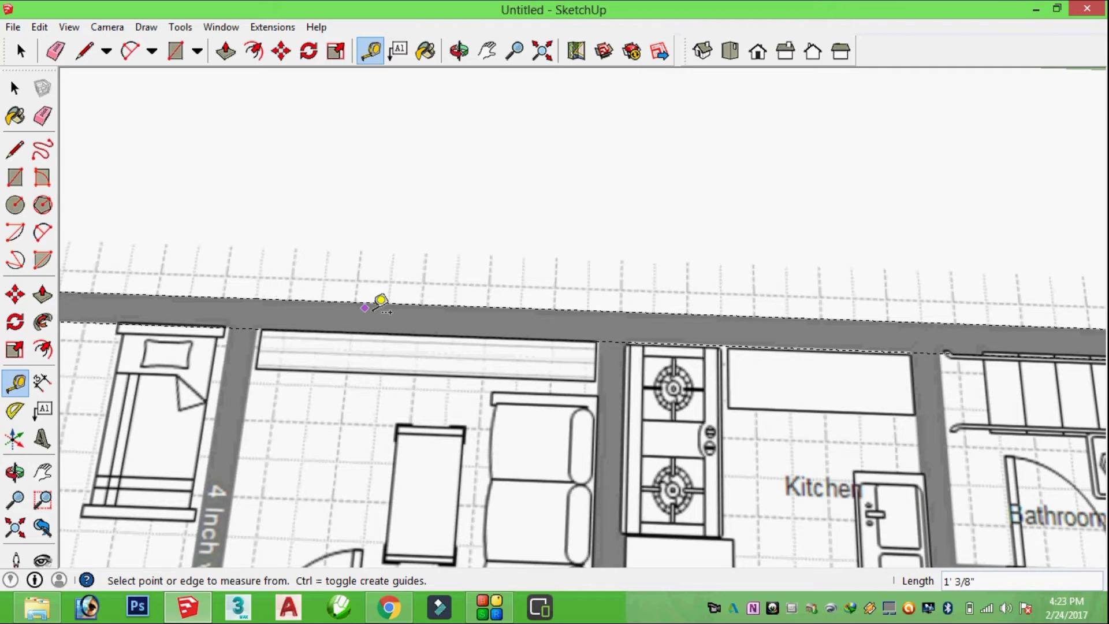
pyautogui.scroll(-4, 381, 302)
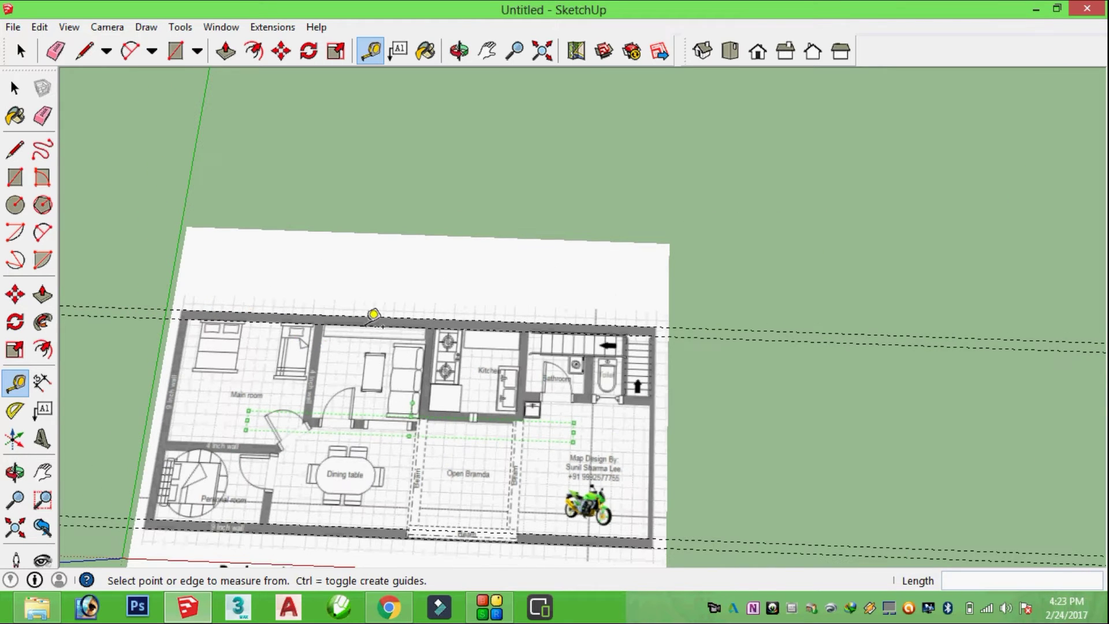
# Zoom into the left 9 Inch wall, place a guide, and undo the misplaced one
pyautogui.scroll(4, 95, 427)
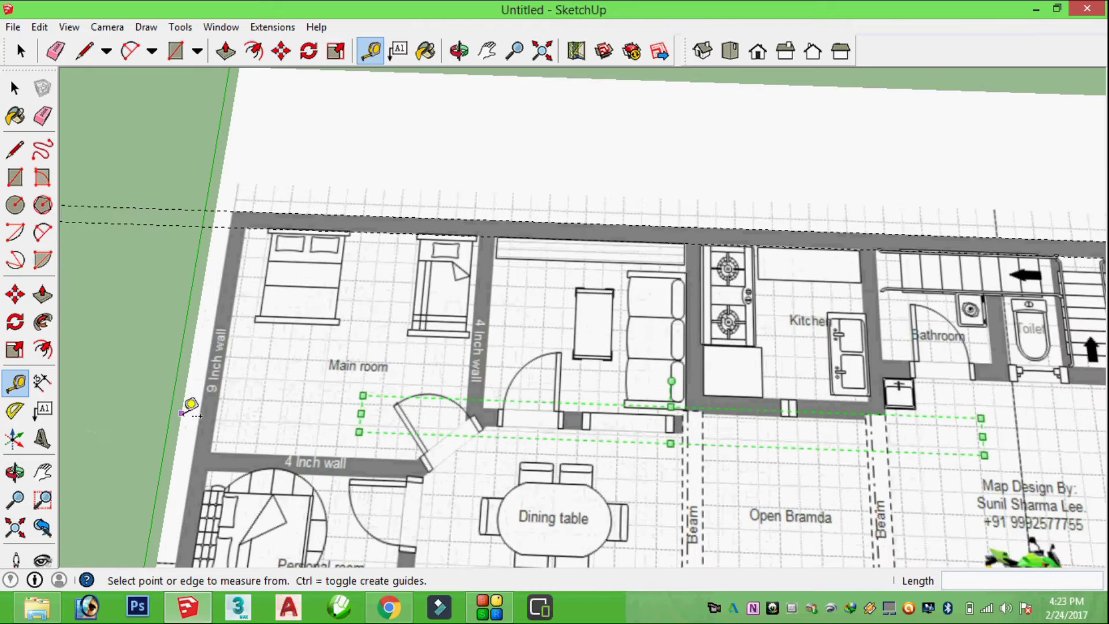
pyautogui.scroll(1, 182, 411)
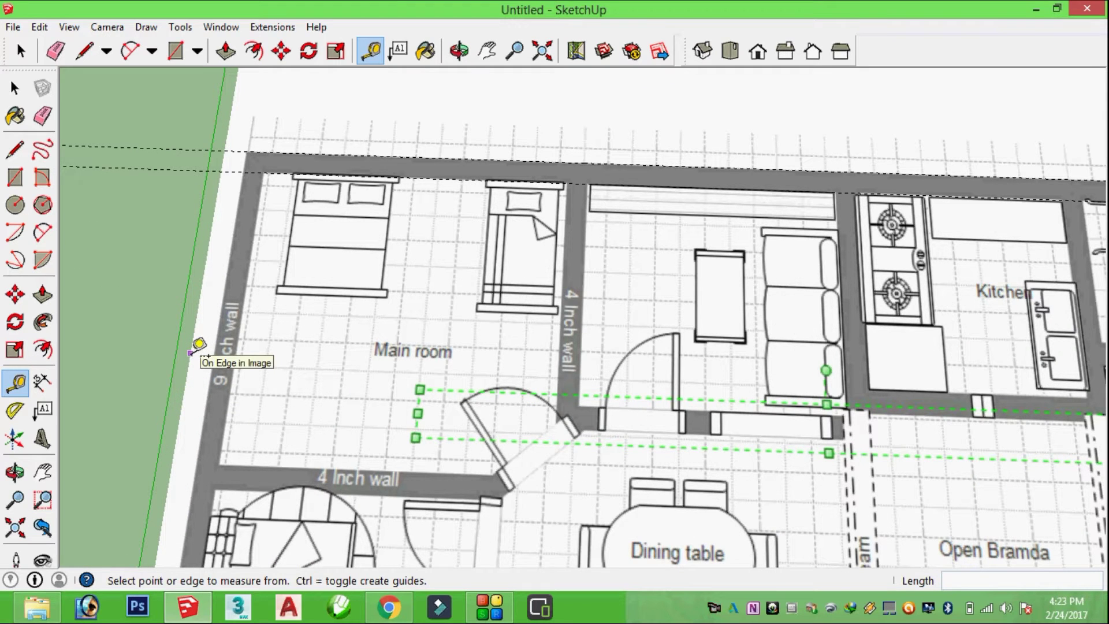
pyautogui.click(190, 353)
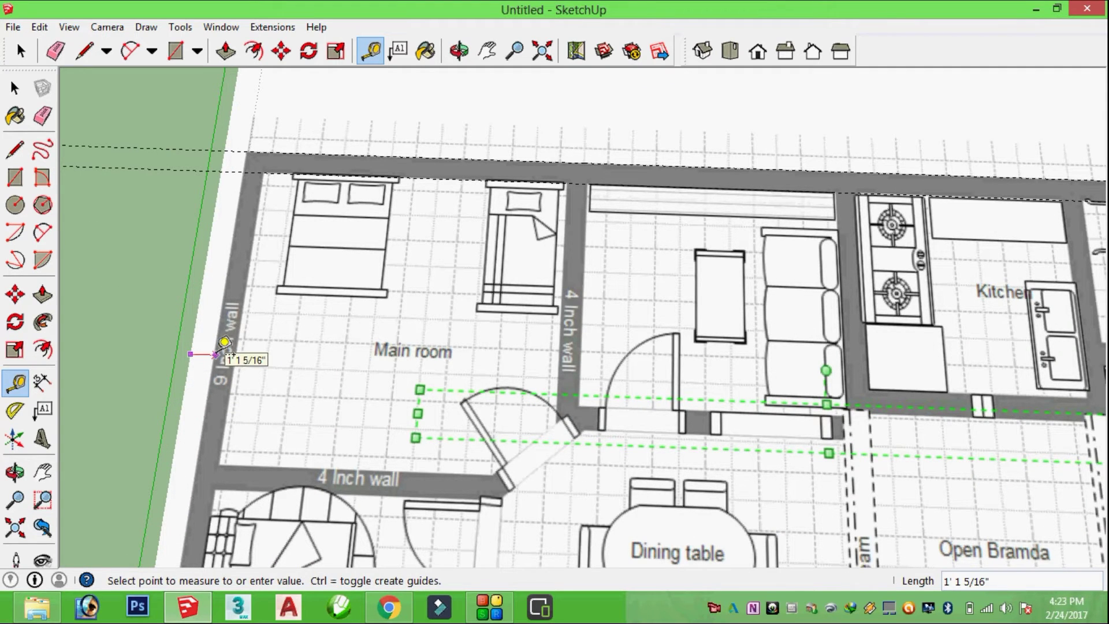
pyautogui.click(230, 345)
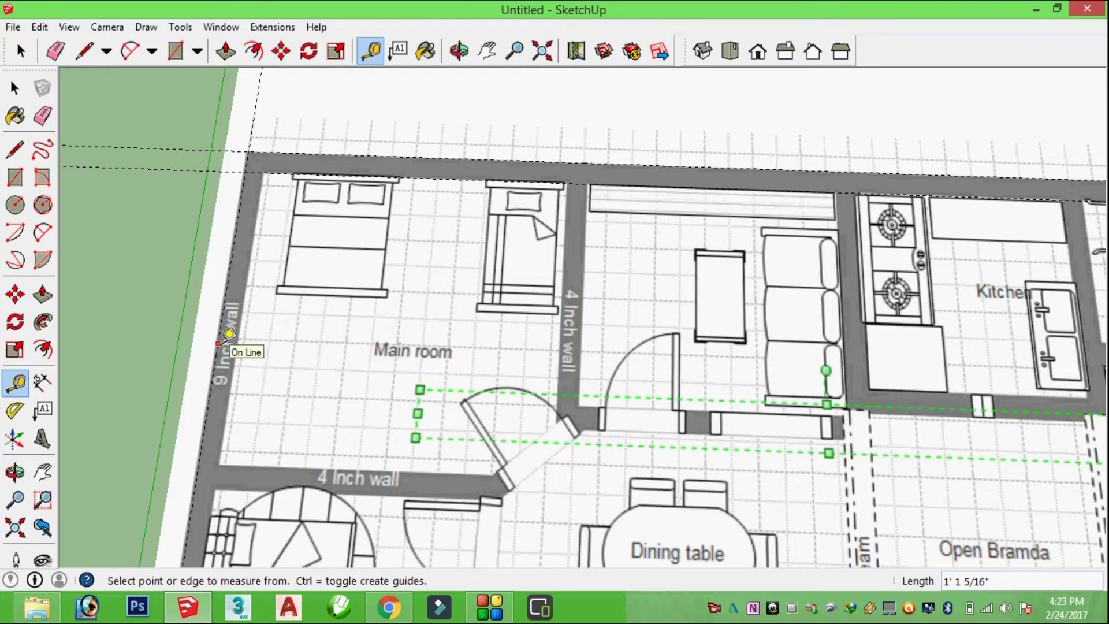
pyautogui.hotkey('ctrl', 'z')
pyautogui.click(192, 344)
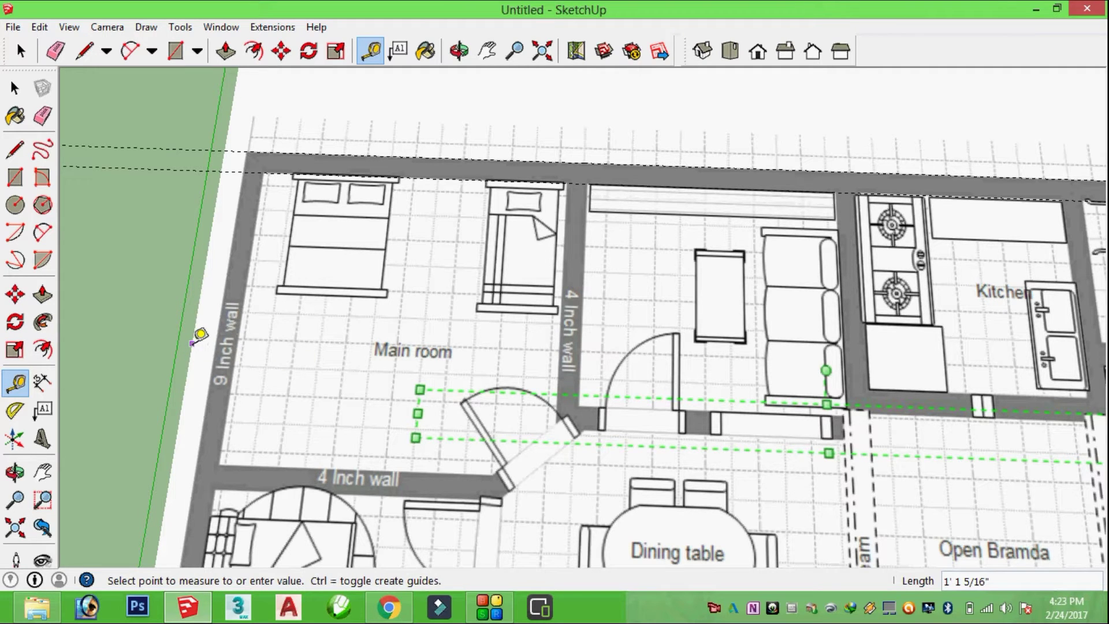
pyautogui.scroll(2, 196, 344)
pyautogui.click(228, 345)
# Add guides along both edges of the left 9 Inch wall
pyautogui.click(229, 341)
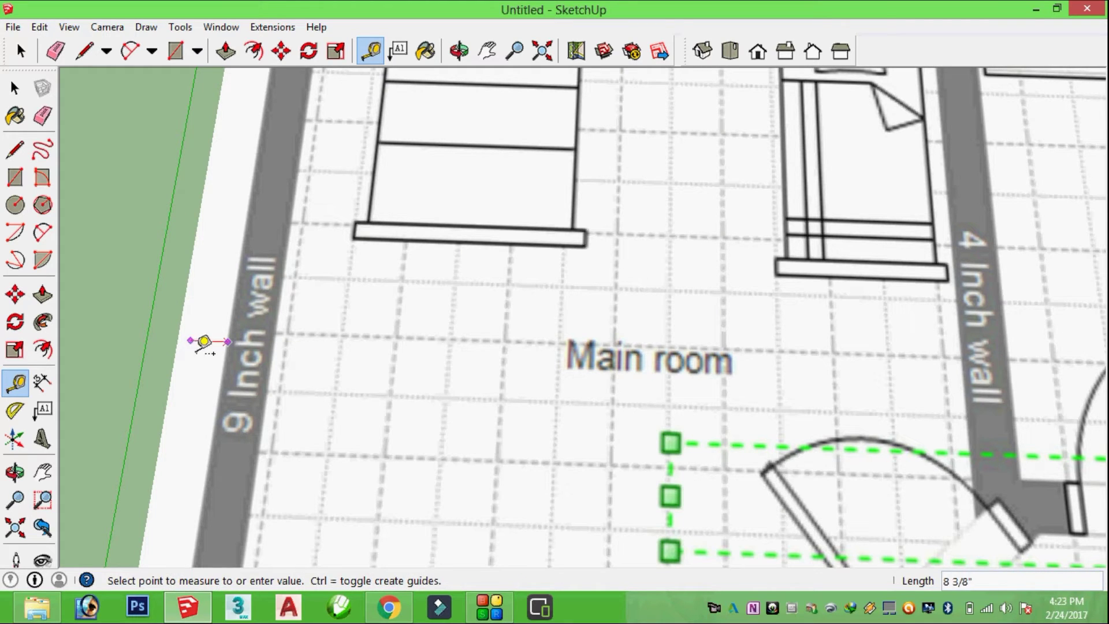
pyautogui.click(192, 350)
pyautogui.click(191, 341)
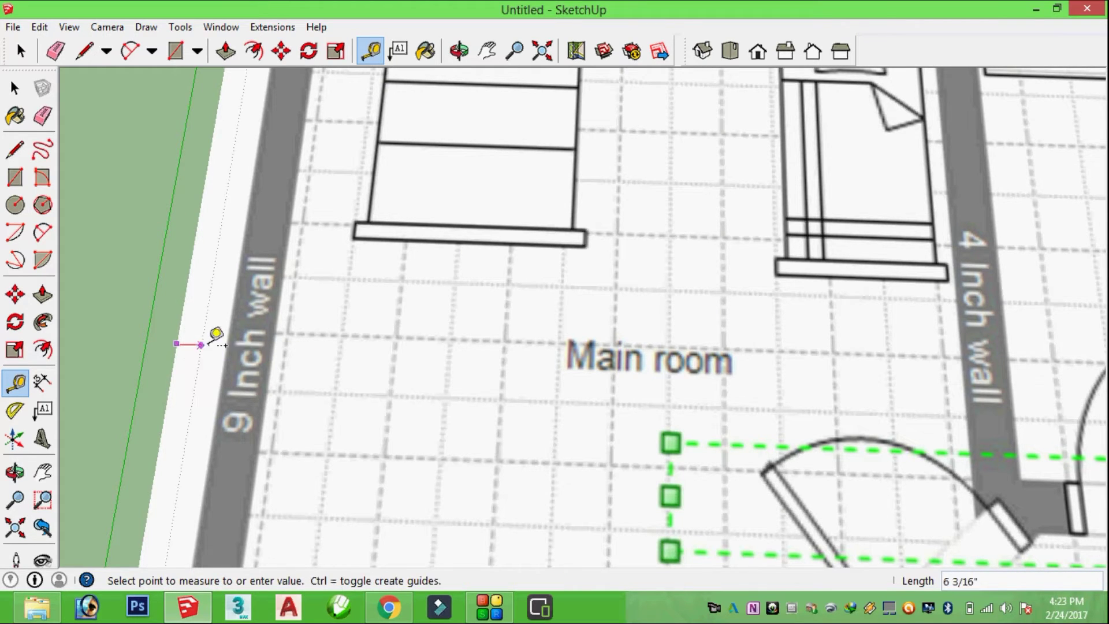
pyautogui.click(244, 334)
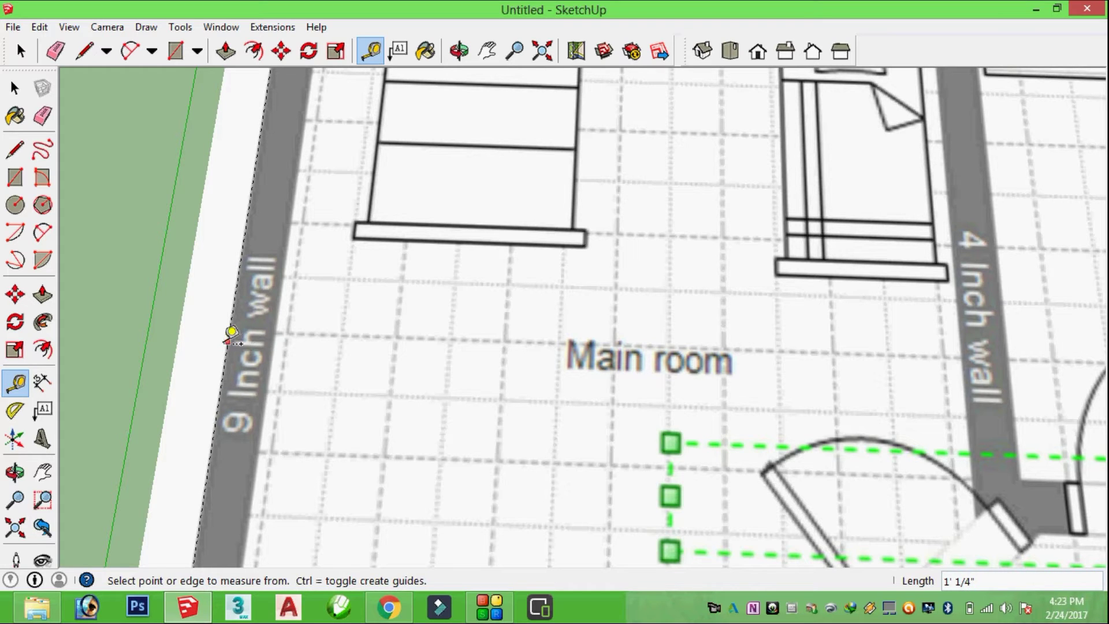
pyautogui.click(228, 341)
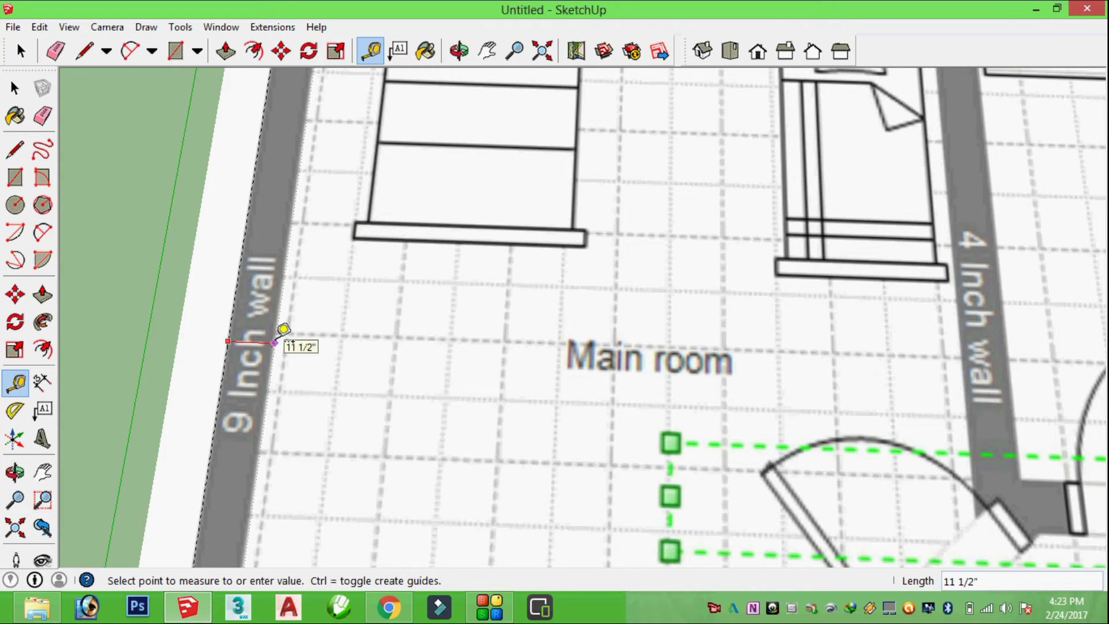
pyautogui.click(277, 341)
pyautogui.scroll(-6, 399, 365)
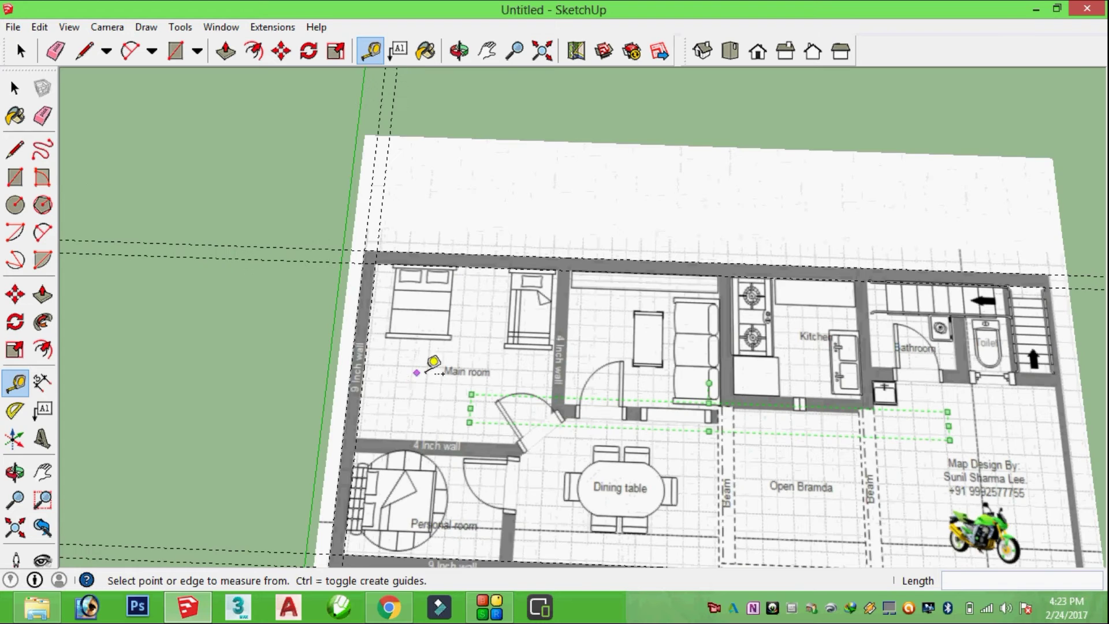
pyautogui.scroll(-2, 433, 363)
pyautogui.scroll(1, 982, 428)
pyautogui.scroll(-2, 953, 424)
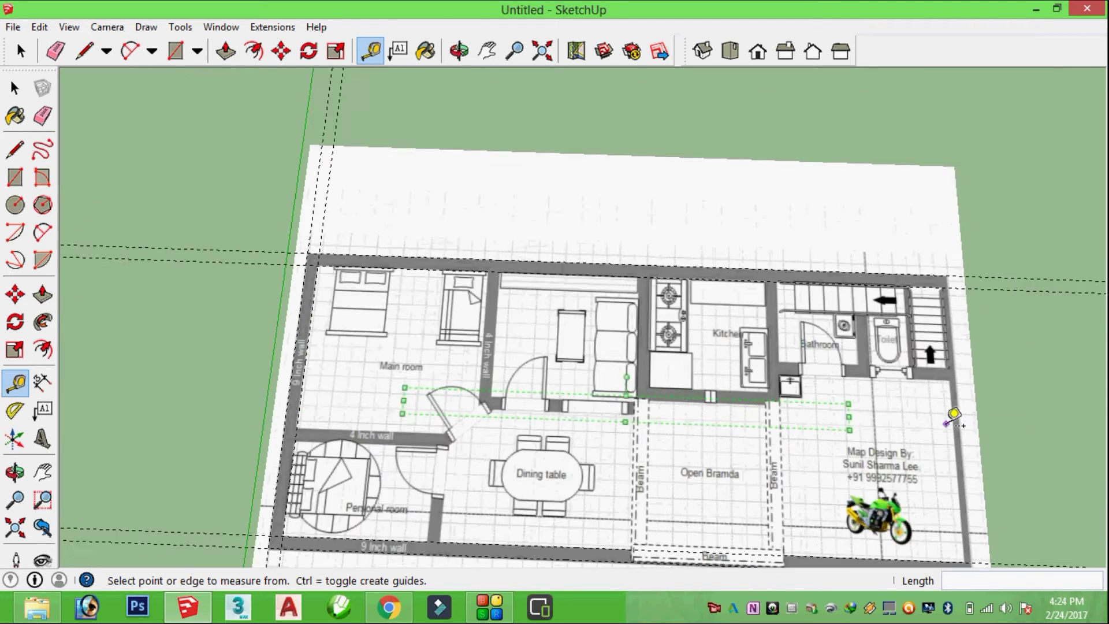
# Pan the floor plan up and left and zoom in on its right side
pyautogui.click(487, 51)
pyautogui.moveTo(514, 247); pyautogui.dragTo(422, 165)
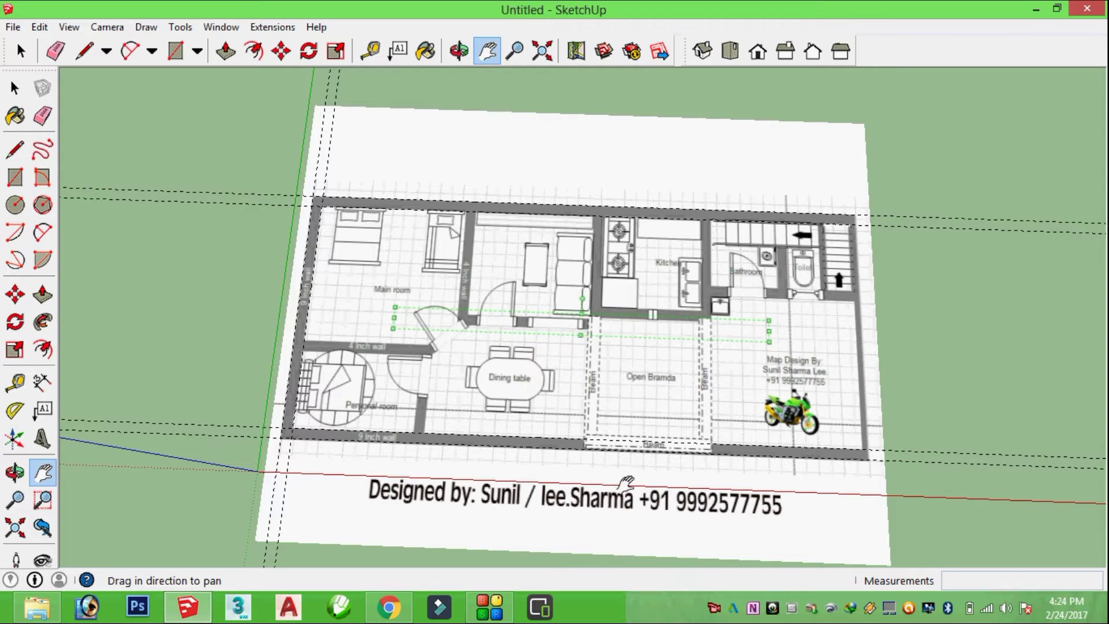
pyautogui.scroll(4, 906, 397)
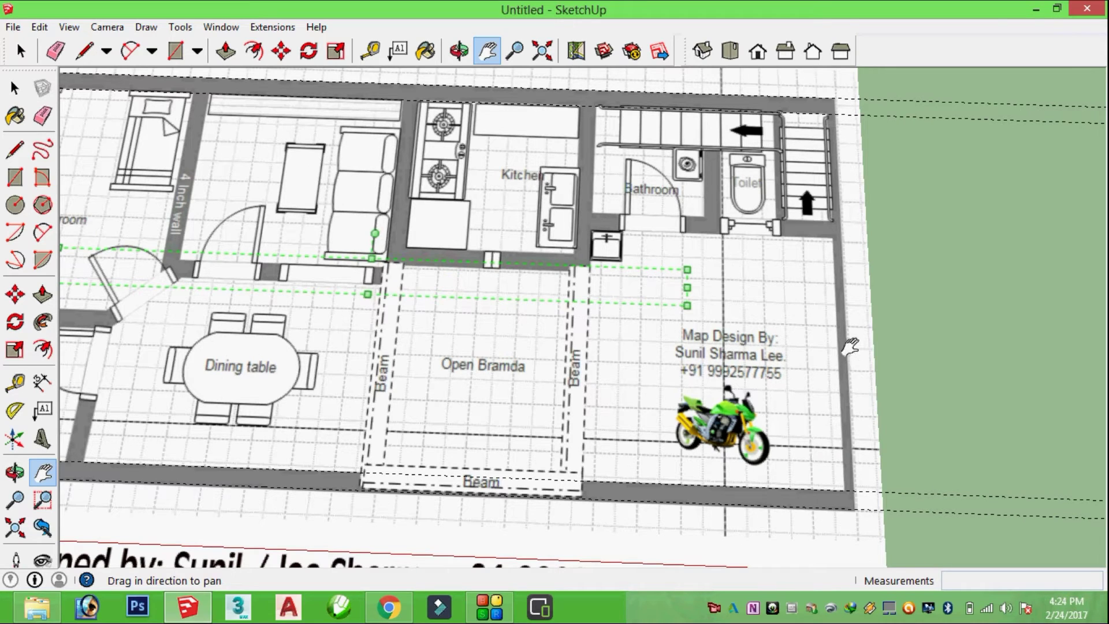
# Place dashed guide lines along both edges of the right outer wall
pyautogui.click(373, 52)
pyautogui.scroll(2, 862, 236)
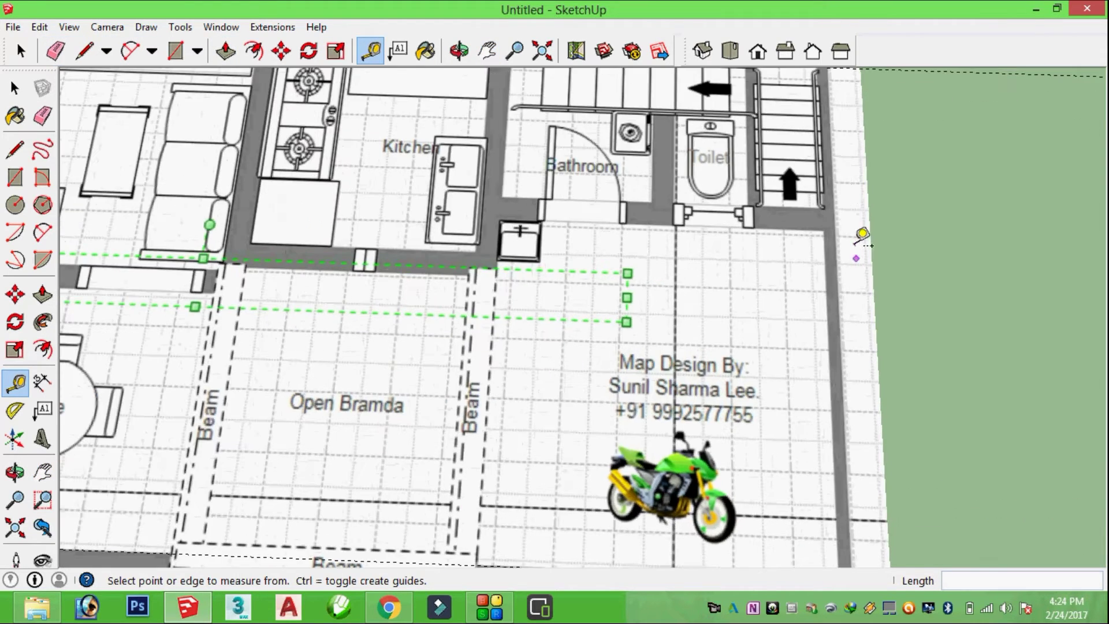
pyautogui.scroll(-2, 848, 202)
pyautogui.click(863, 239)
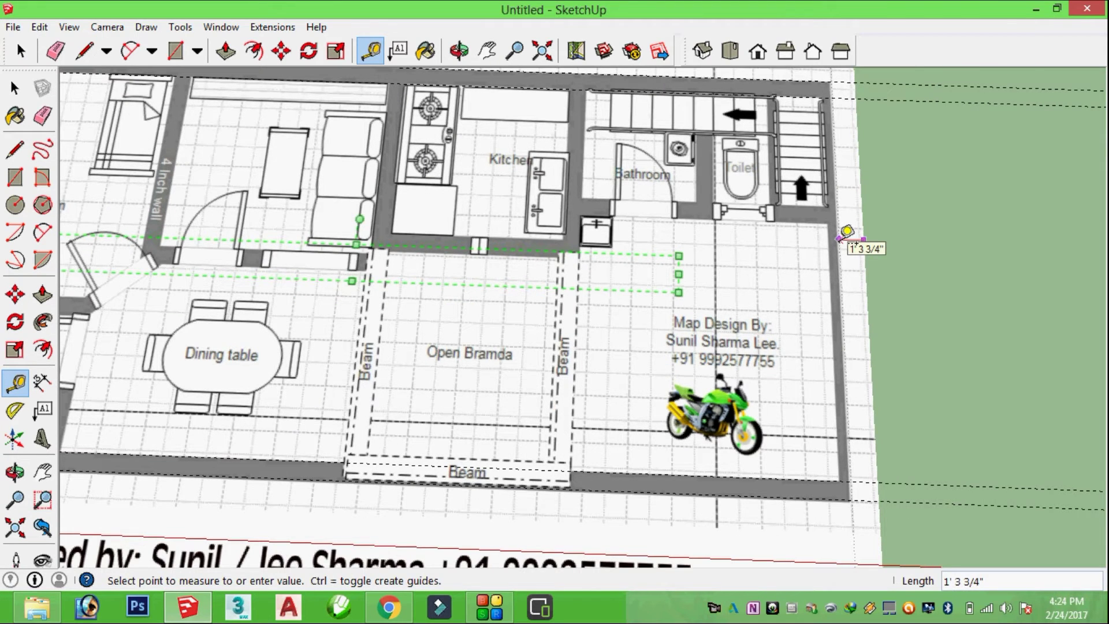
pyautogui.scroll(2, 845, 233)
pyautogui.click(843, 238)
pyautogui.click(837, 240)
pyautogui.scroll(3, 831, 243)
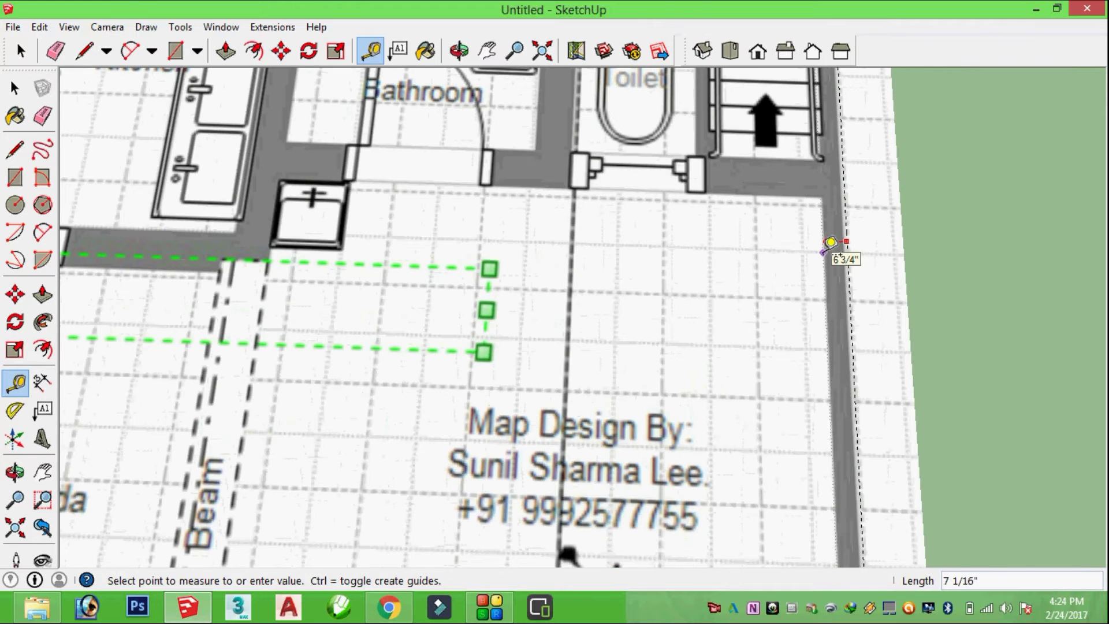
pyautogui.click(836, 244)
pyautogui.scroll(-5, 824, 254)
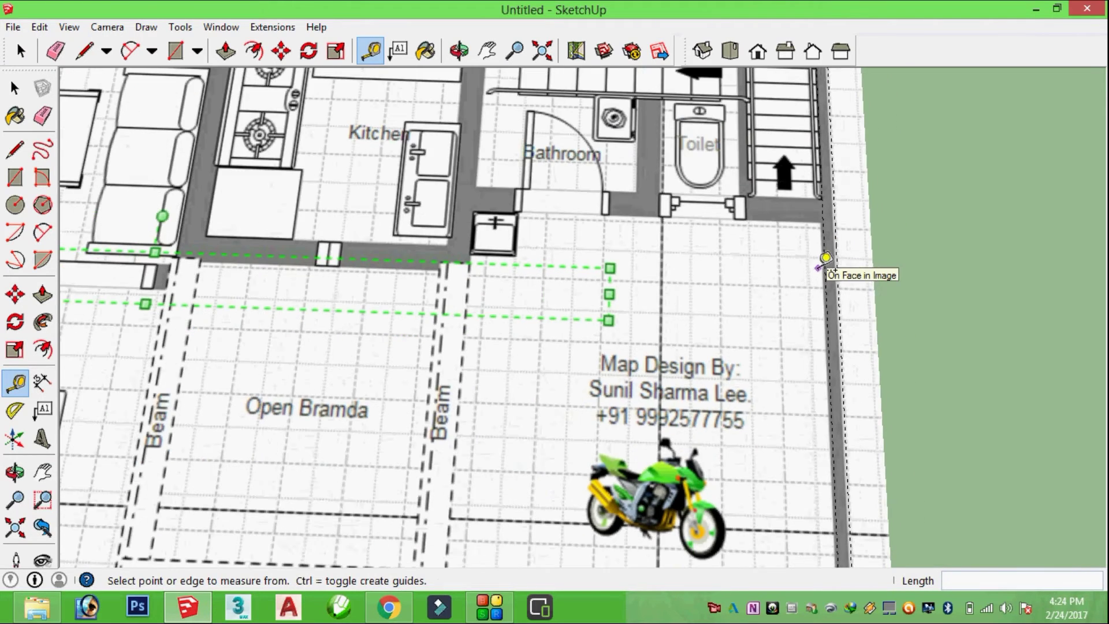
pyautogui.scroll(-2, 608, 270)
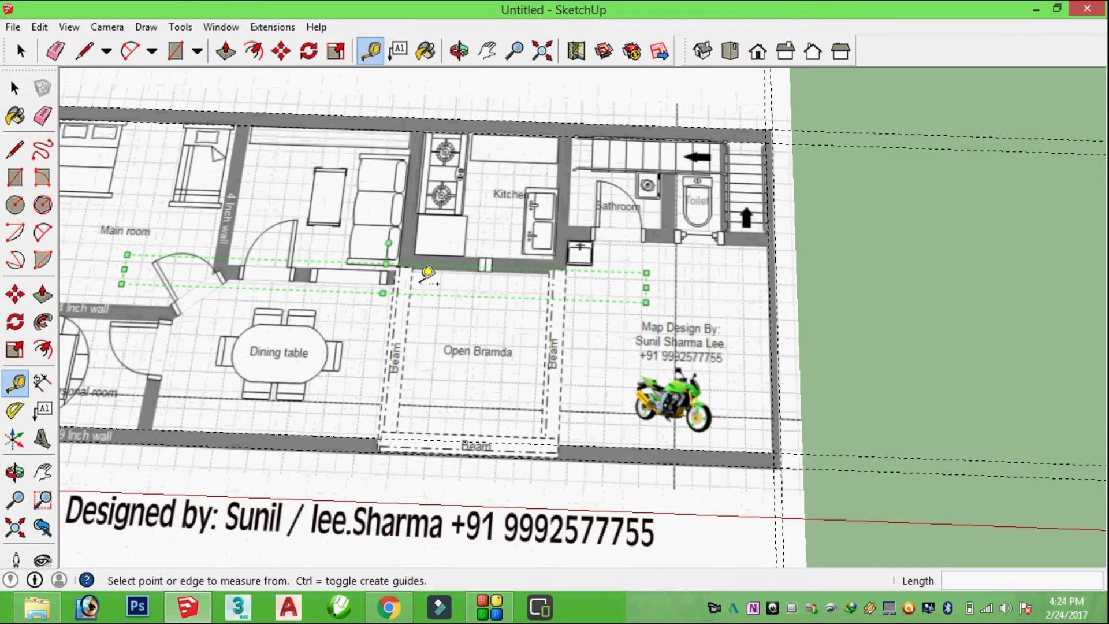
pyautogui.scroll(-2, 293, 289)
pyautogui.scroll(3, 134, 308)
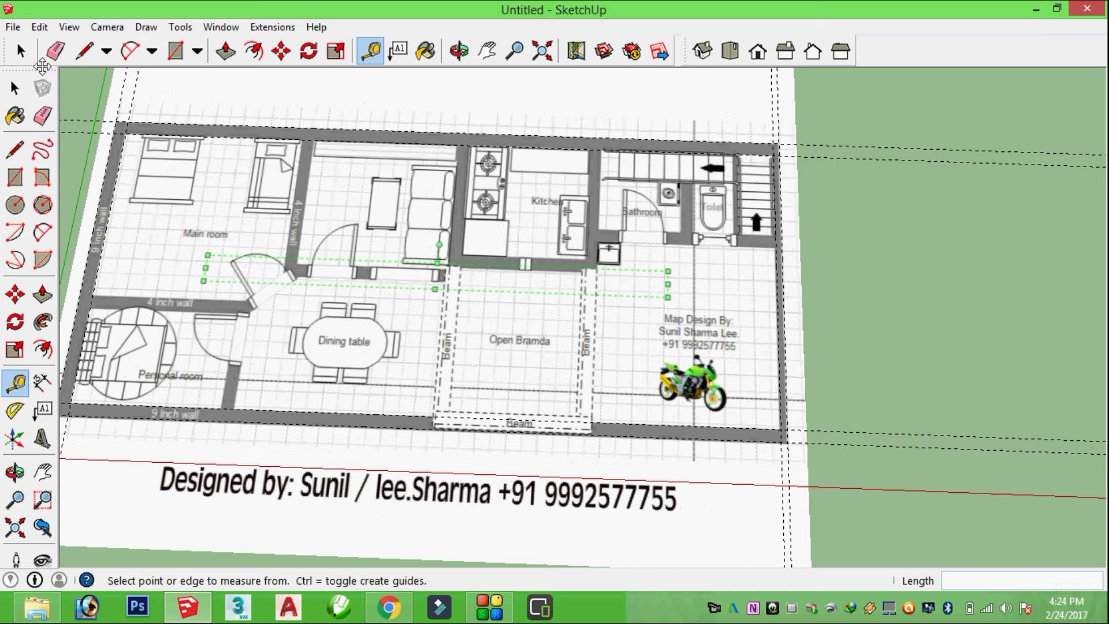
pyautogui.click(21, 50)
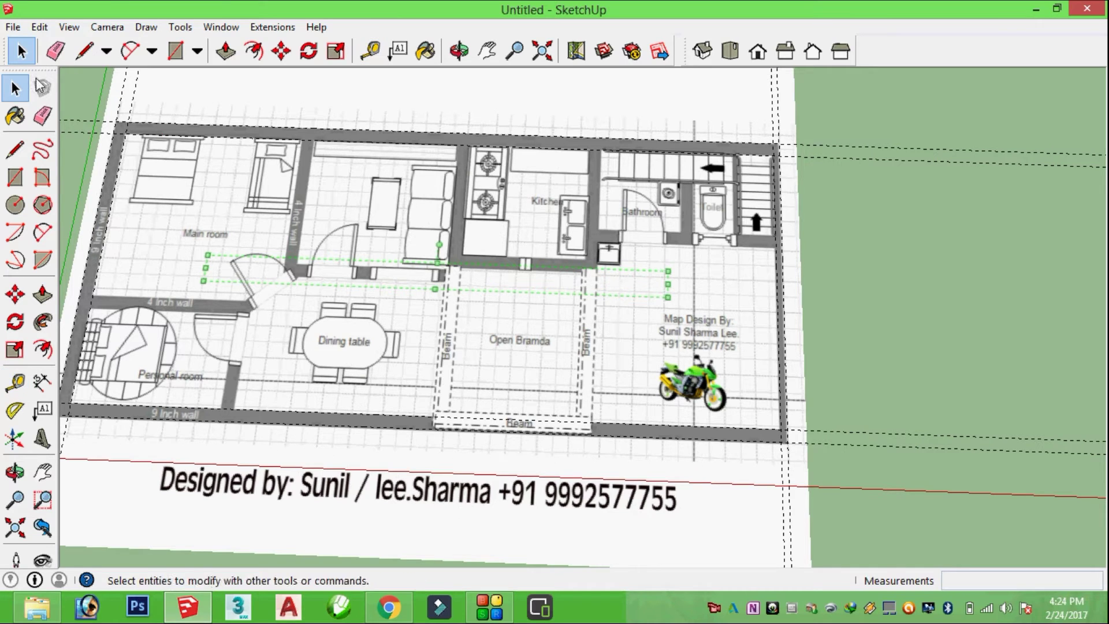
# Pan the plan right and down, then orbit it into a tilted perspective view
pyautogui.click(487, 51)
pyautogui.moveTo(289, 230); pyautogui.dragTo(346, 249)
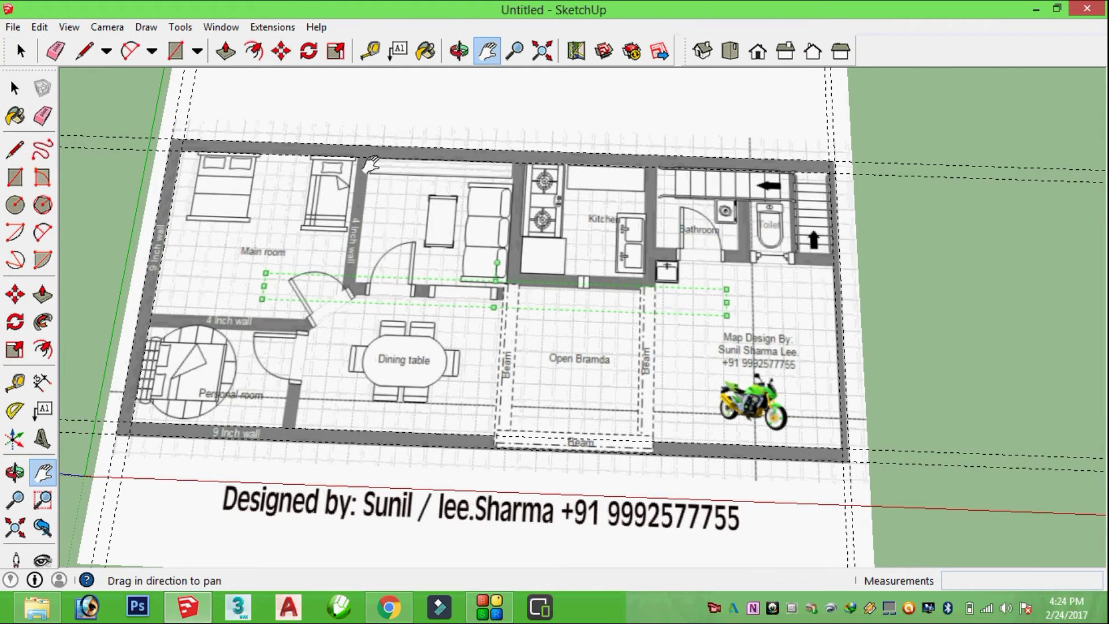
pyautogui.click(459, 51)
pyautogui.moveTo(424, 218); pyautogui.dragTo(314, 261)
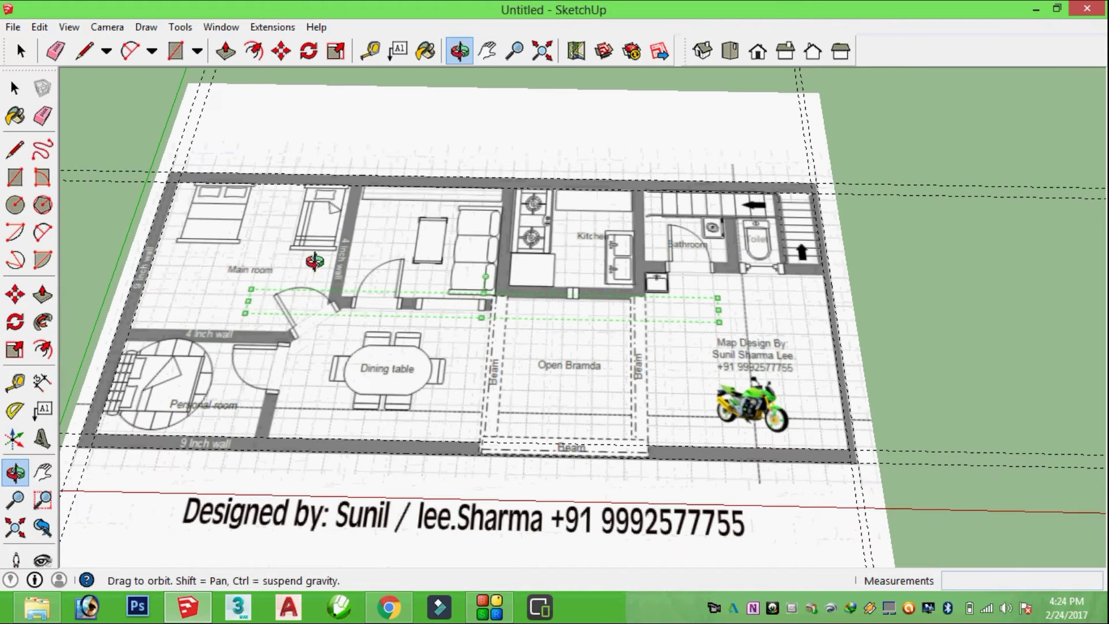
# Draw a line along the top wall from the top-left to the top-right corner
pyautogui.click(85, 51)
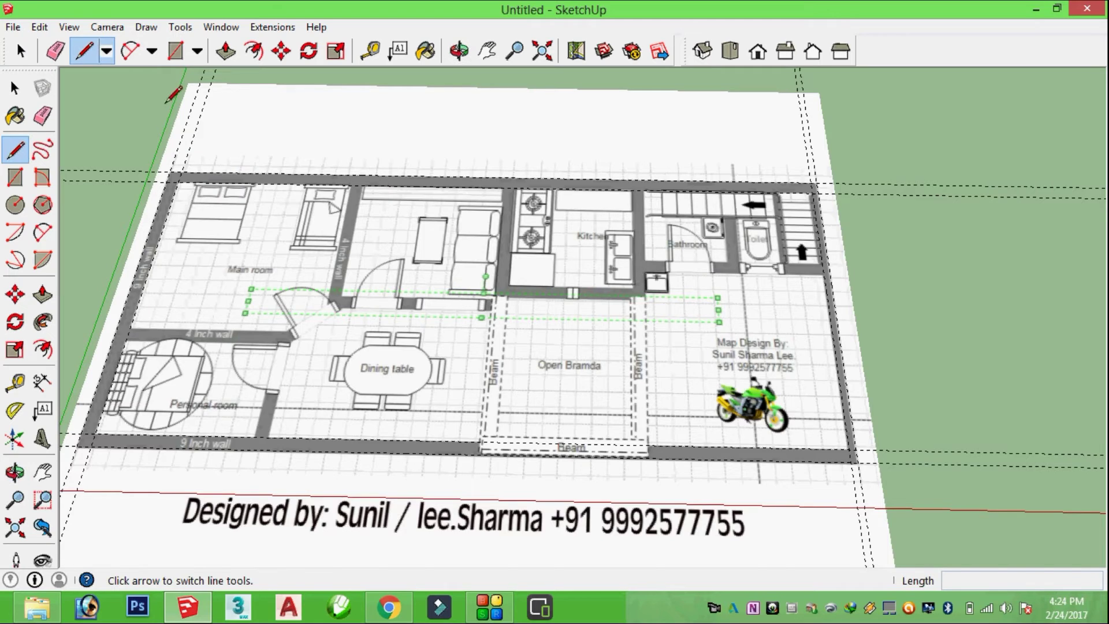
pyautogui.scroll(4, 174, 162)
pyautogui.click(167, 186)
pyautogui.scroll(-2, 1044, 206)
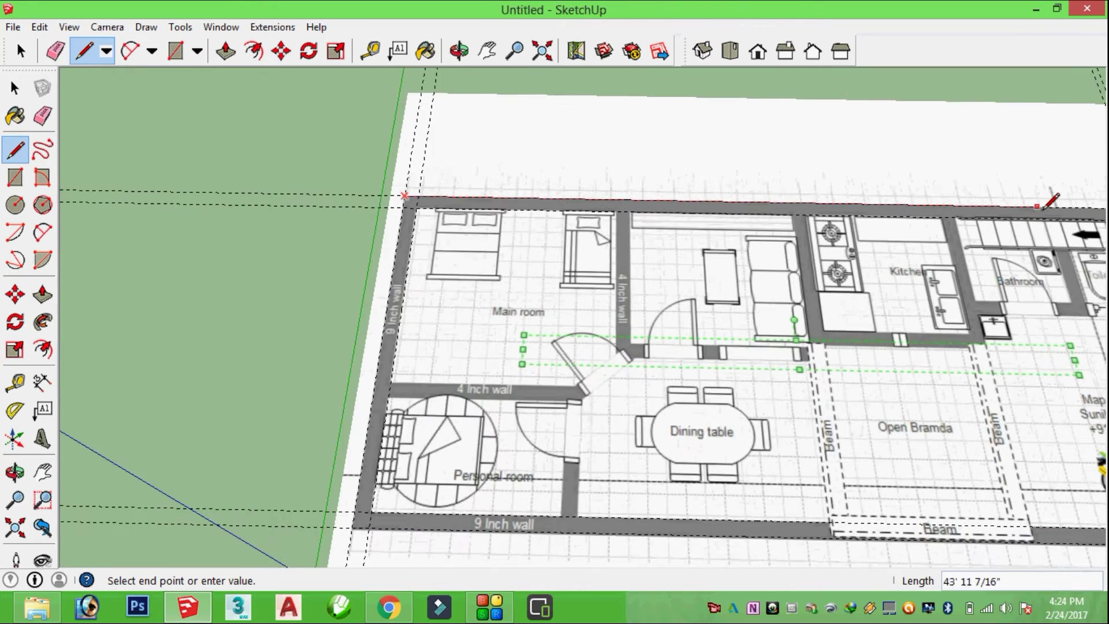
pyautogui.scroll(-2, 1045, 204)
pyautogui.press('h')
pyautogui.moveTo(736, 221); pyautogui.dragTo(352, 205)
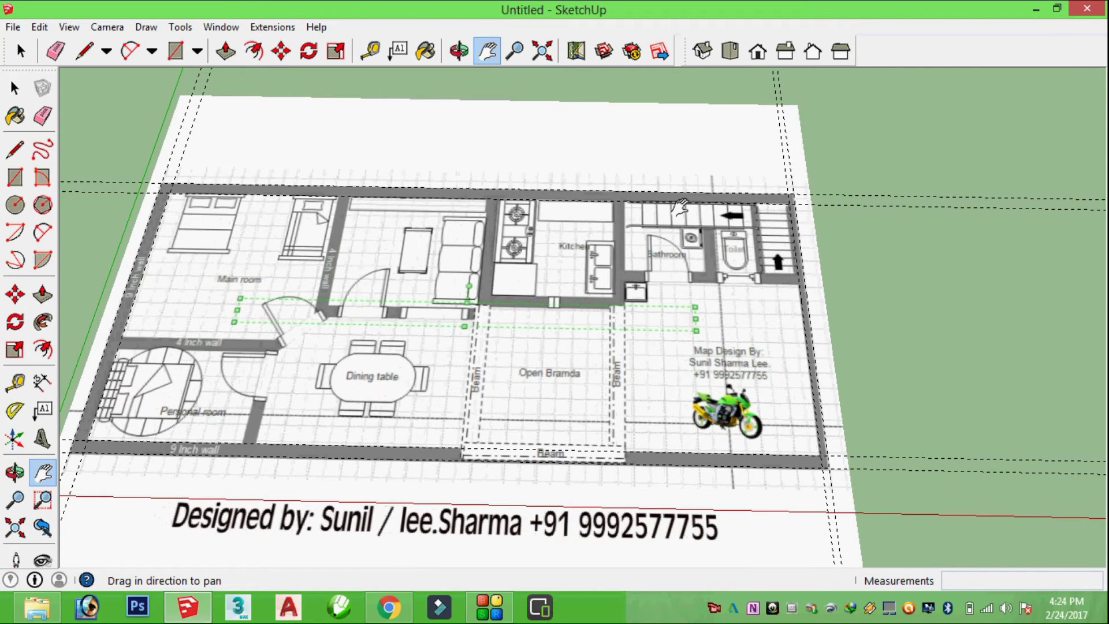
pyautogui.press('Escape')
pyautogui.scroll(4, 794, 194)
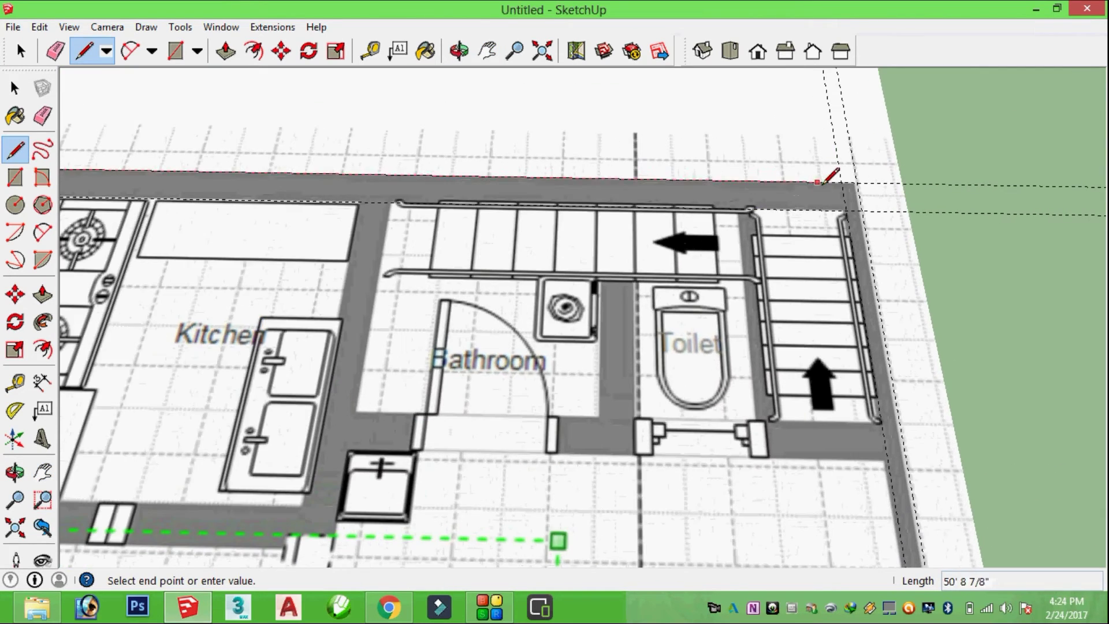
pyautogui.scroll(2, 850, 182)
pyautogui.click(869, 181)
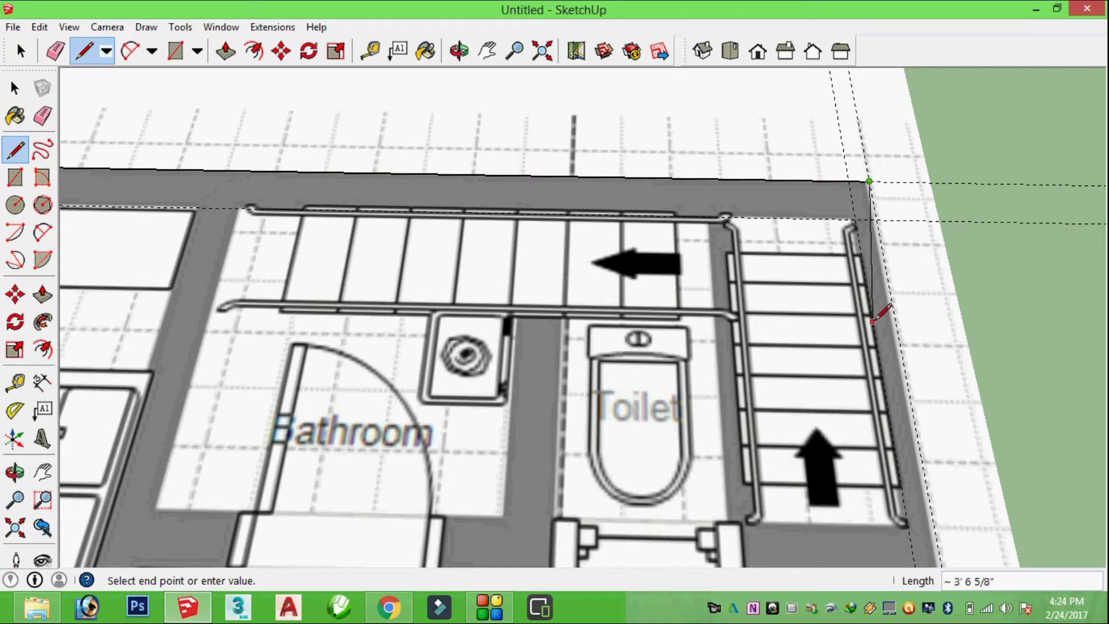
# Continue the line down the right wall to the bottom-right corner
pyautogui.scroll(-2, 900, 375)
pyautogui.scroll(-1, 910, 413)
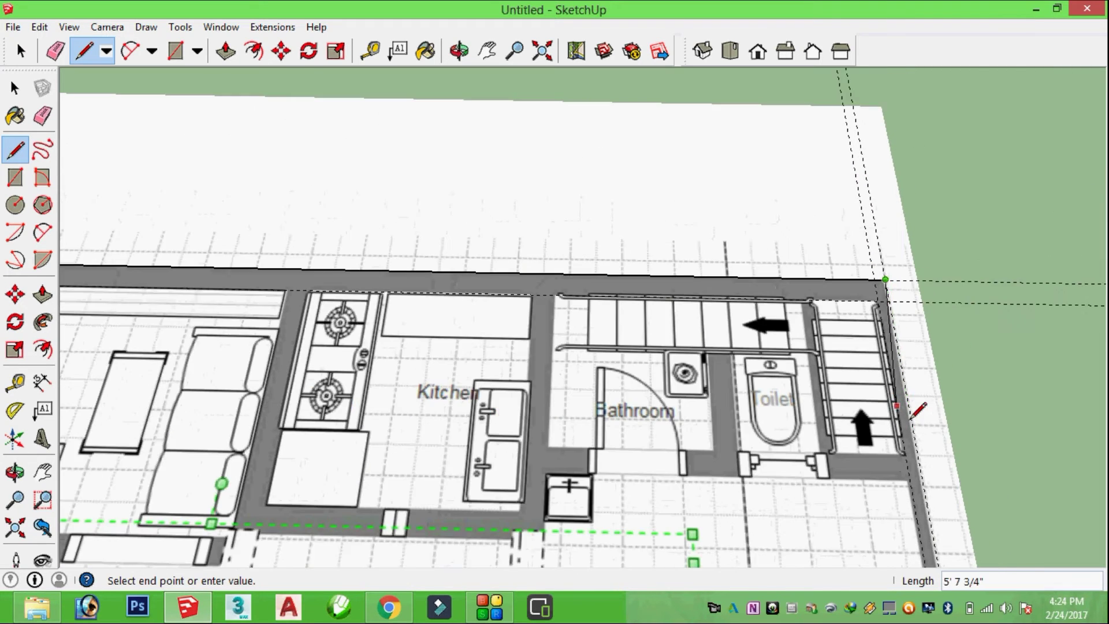
pyautogui.scroll(-4, 914, 415)
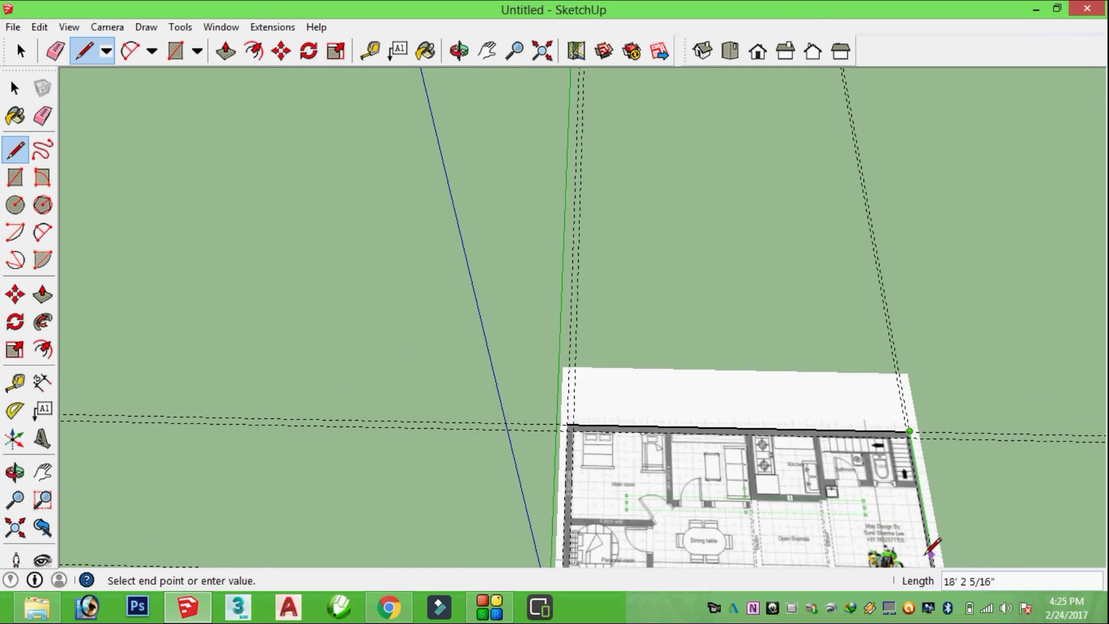
pyautogui.scroll(4, 931, 547)
pyautogui.scroll(-1, 947, 550)
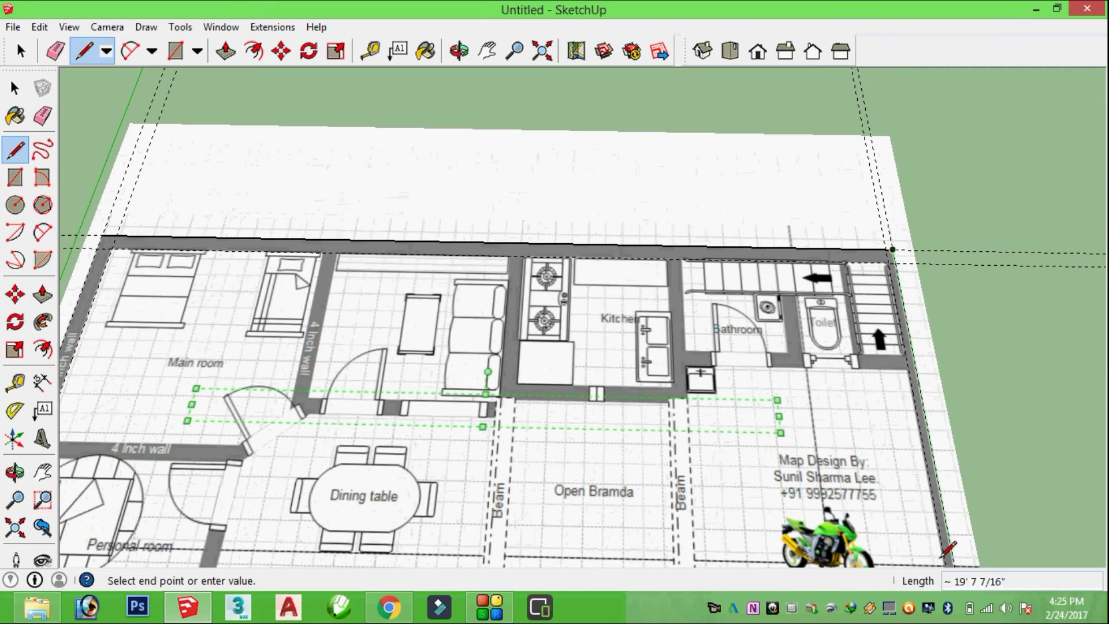
pyautogui.press('h')
pyautogui.moveTo(947, 550); pyautogui.dragTo(813, 375)
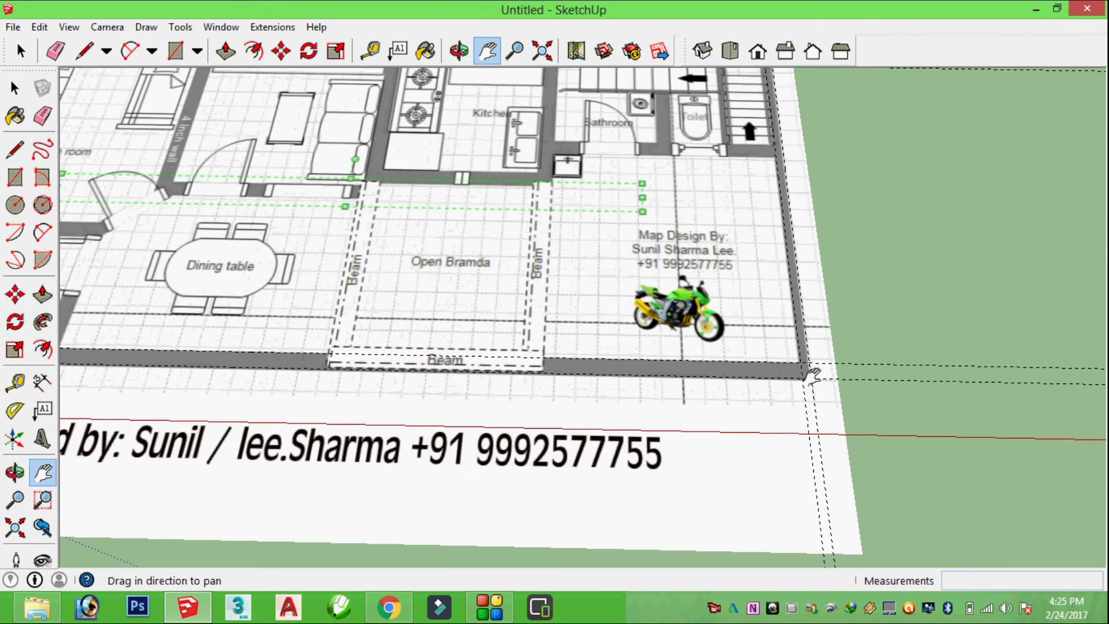
pyautogui.press('l')
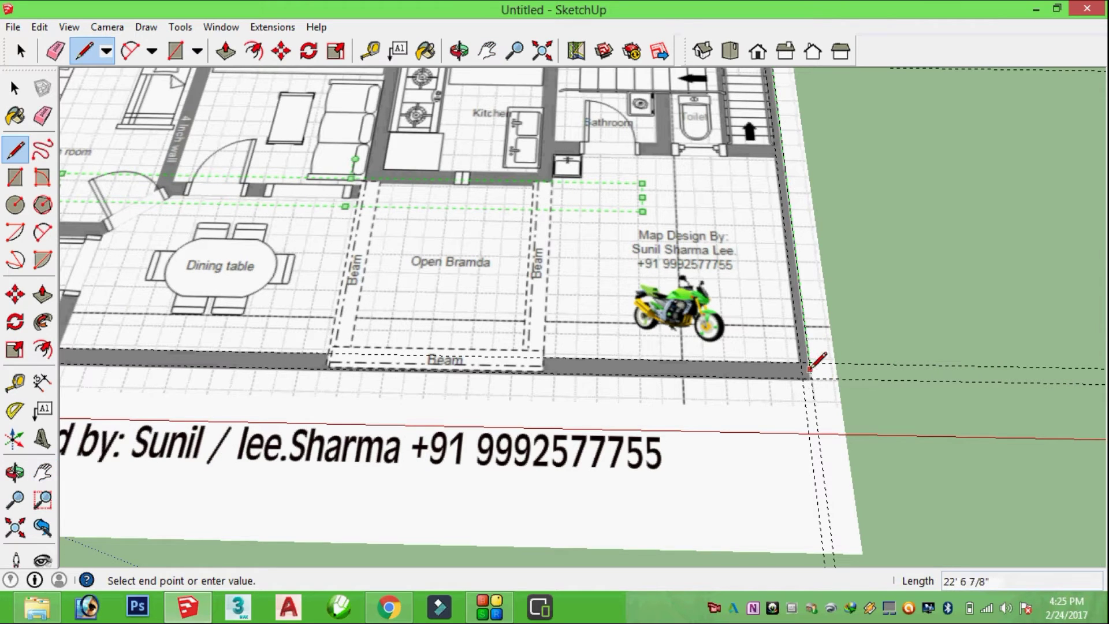
pyautogui.click(810, 378)
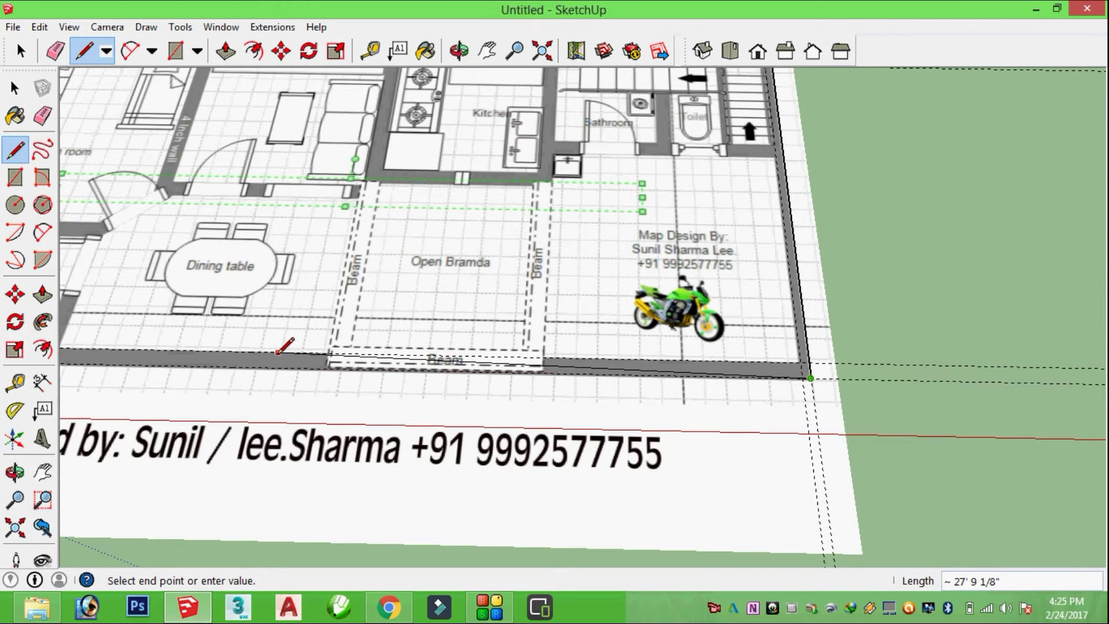
# Trace the bottom wall to the bottom-left corner and close the loop at top-left
pyautogui.press('h')
pyautogui.moveTo(276, 368); pyautogui.dragTo(597, 320)
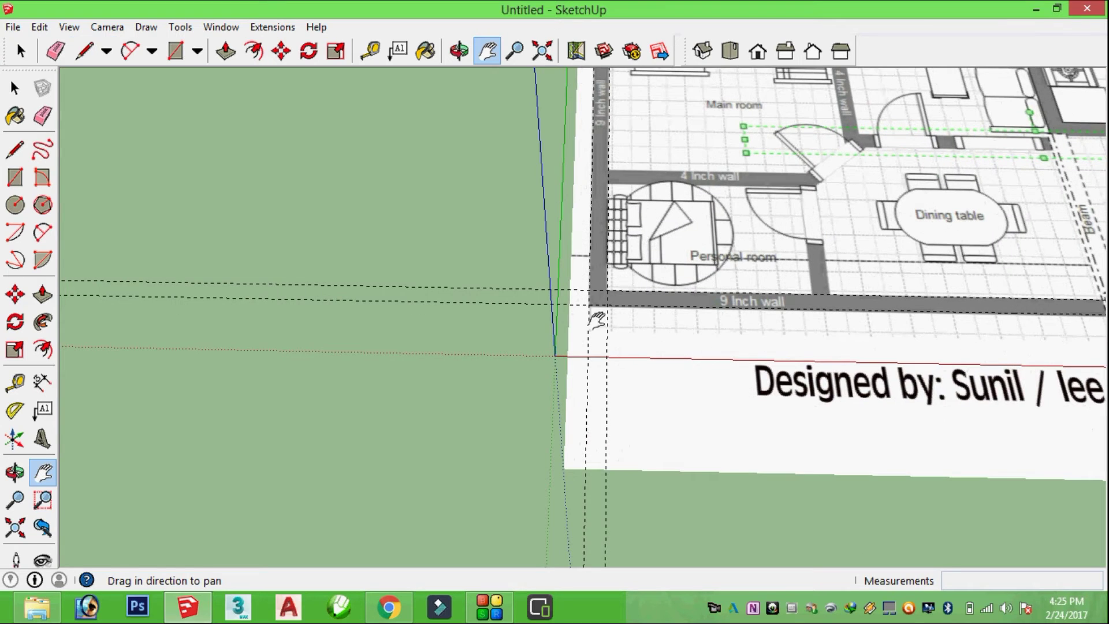
pyautogui.press('l')
pyautogui.click(588, 305)
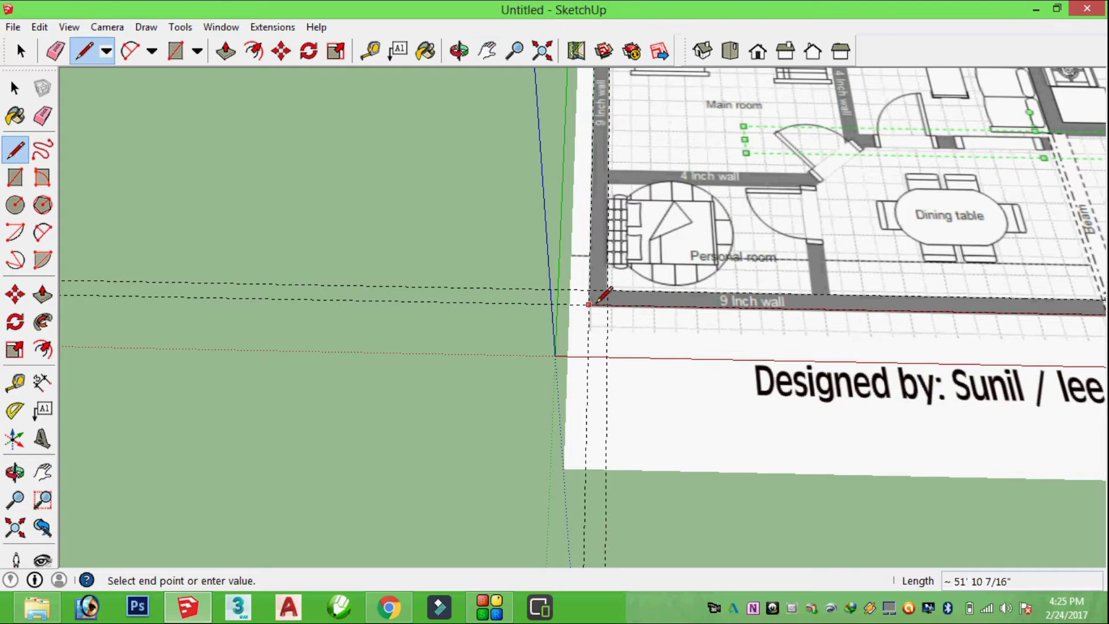
pyautogui.scroll(2, 601, 234)
pyautogui.scroll(1, 600, 234)
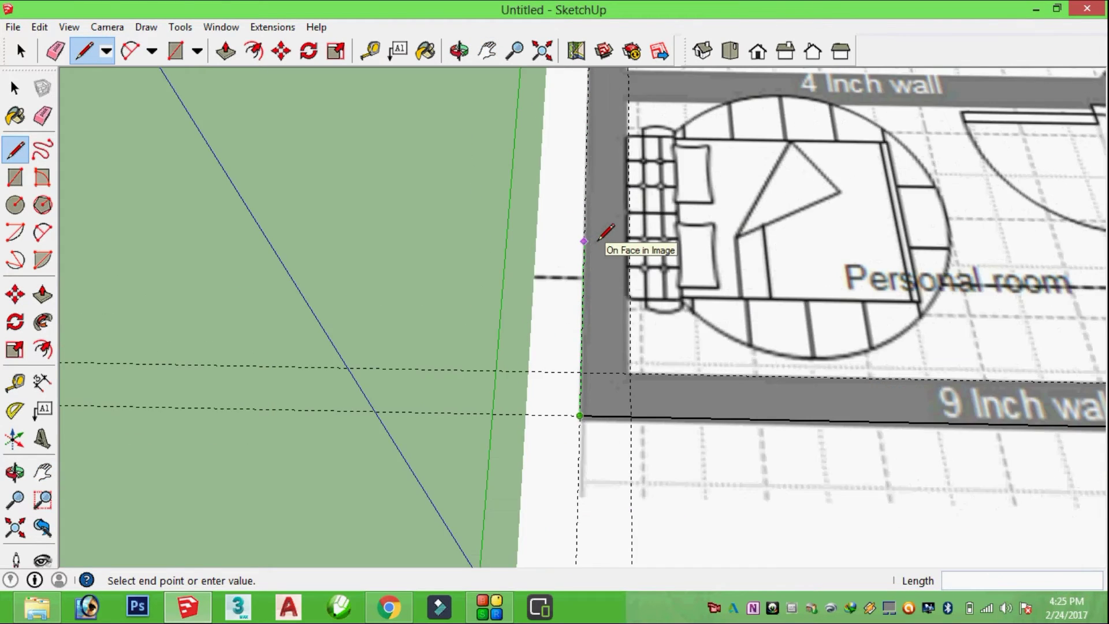
pyautogui.scroll(-1, 601, 234)
pyautogui.press('h')
pyautogui.moveTo(606, 179); pyautogui.dragTo(618, 448)
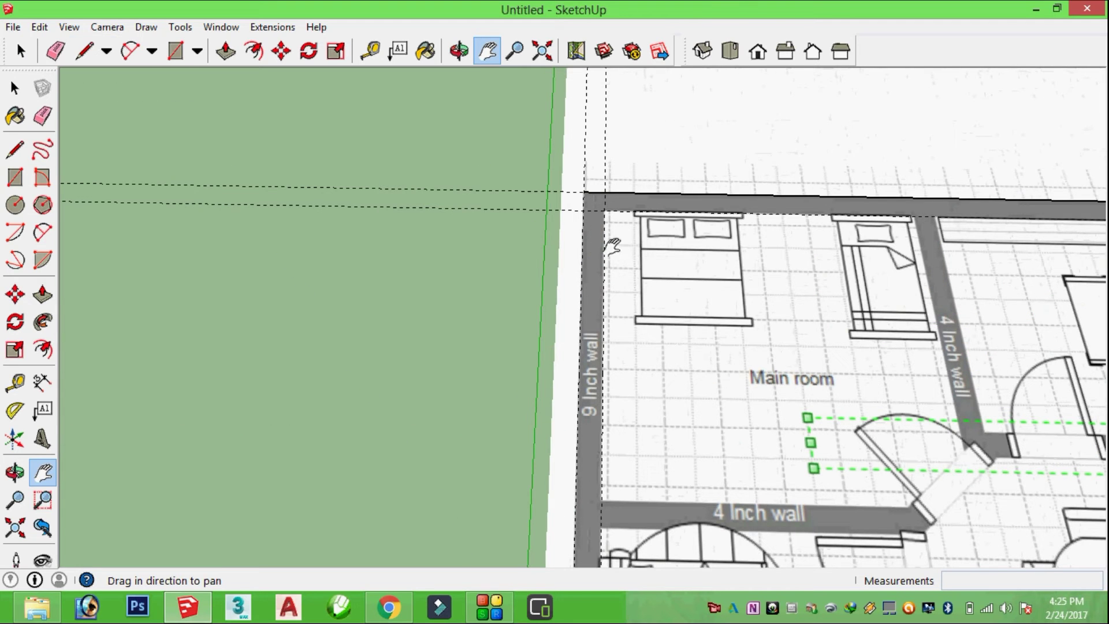
pyautogui.press('l')
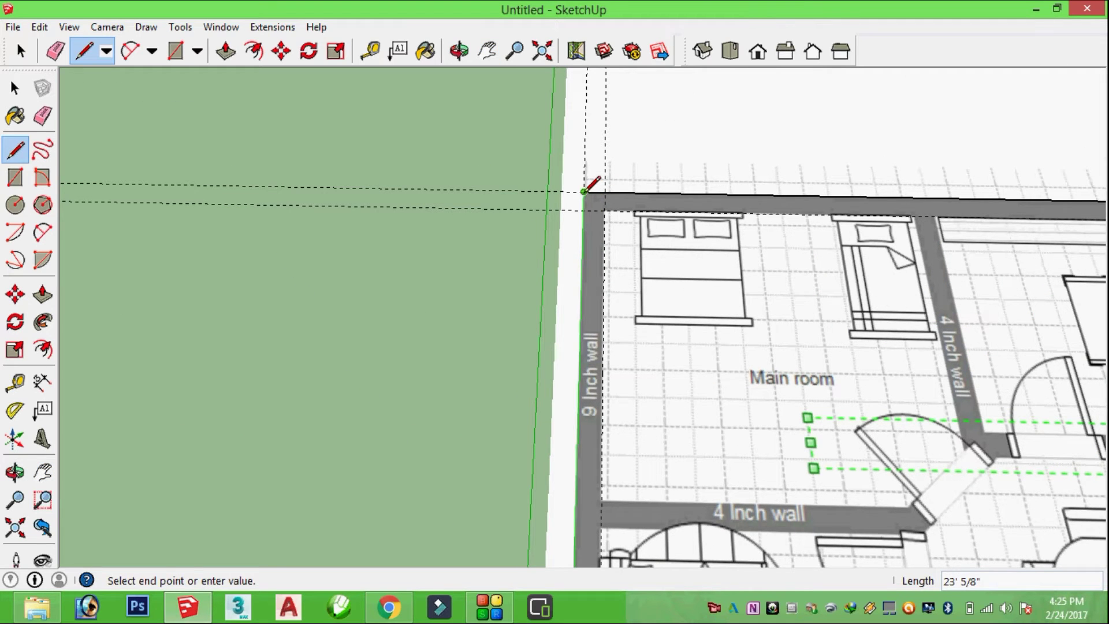
pyautogui.click(607, 209)
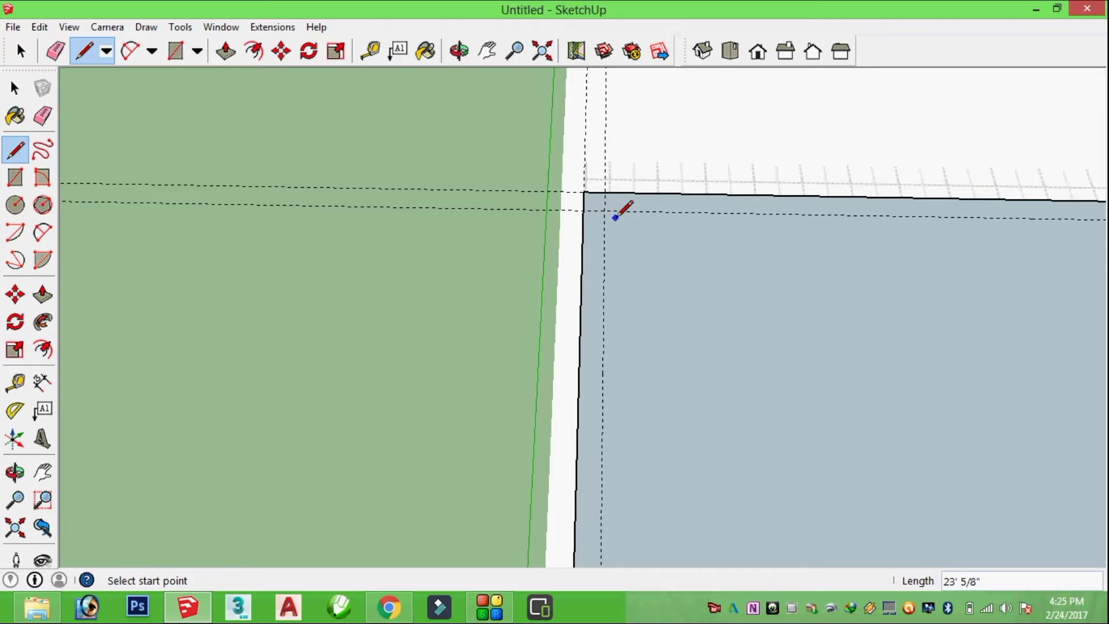
# Remove the grey face over the image, then zoom out and pan until the whole plan shows
pyautogui.moveTo(615, 217); pyautogui.dragTo(616, 213, button='middle')
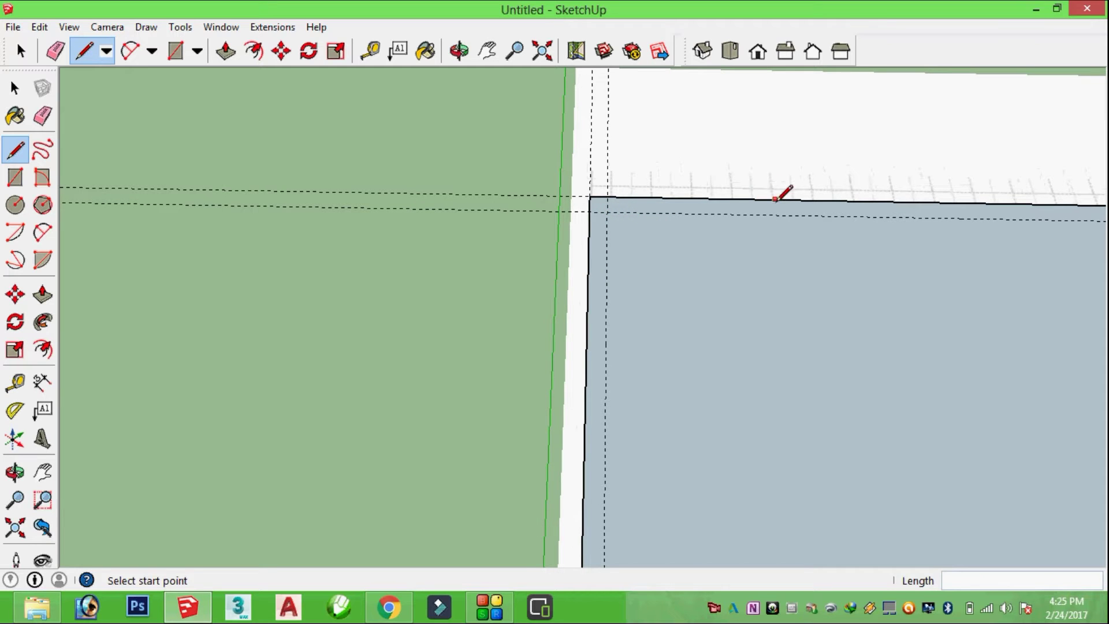
pyautogui.scroll(-2, 776, 199)
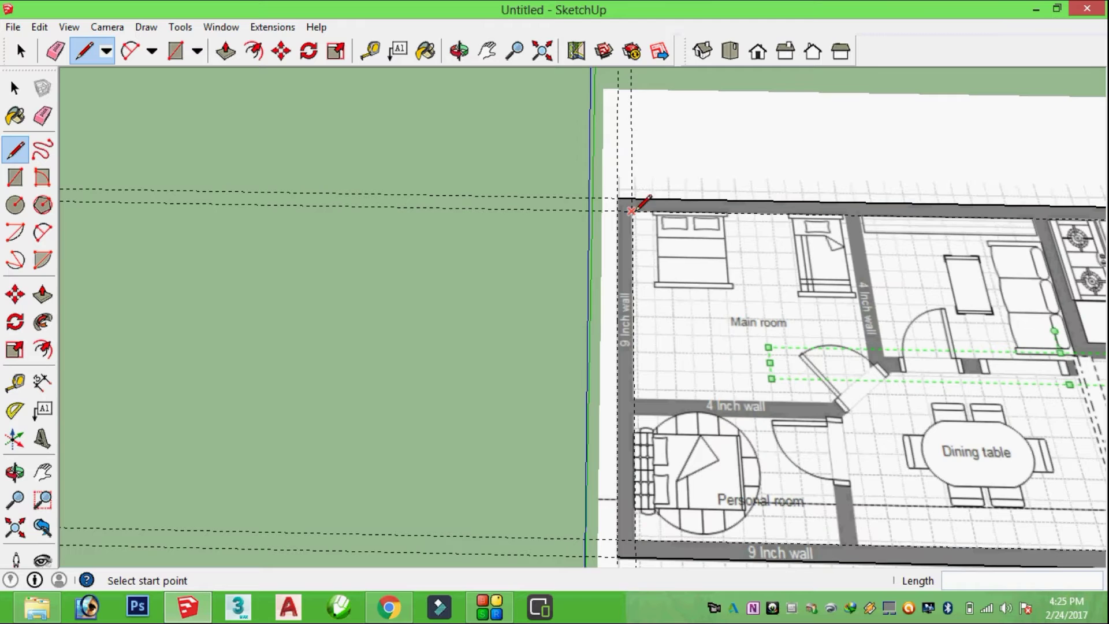
pyautogui.scroll(-1, 753, 242)
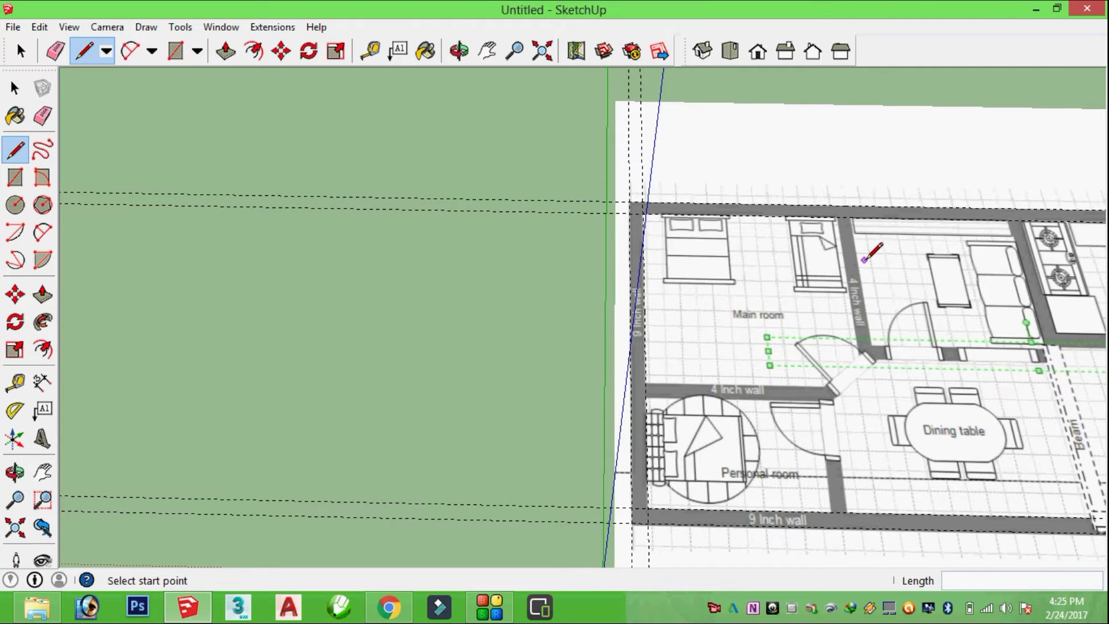
pyautogui.scroll(-1, 867, 258)
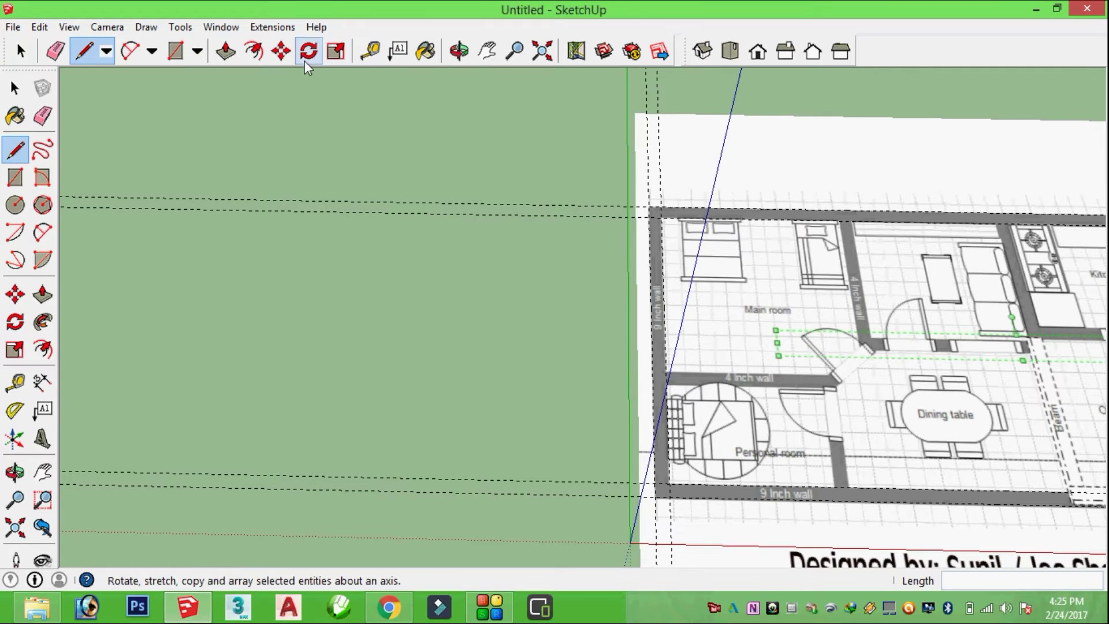
pyautogui.click(487, 51)
pyautogui.moveTo(876, 247); pyautogui.dragTo(451, 232)
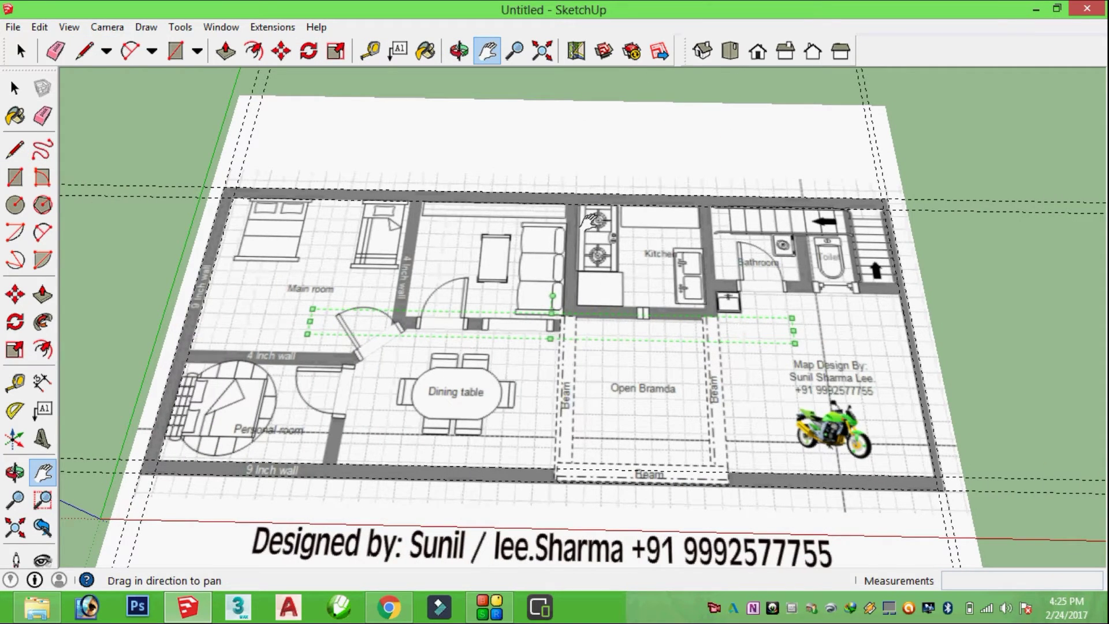
pyautogui.scroll(1, 521, 167)
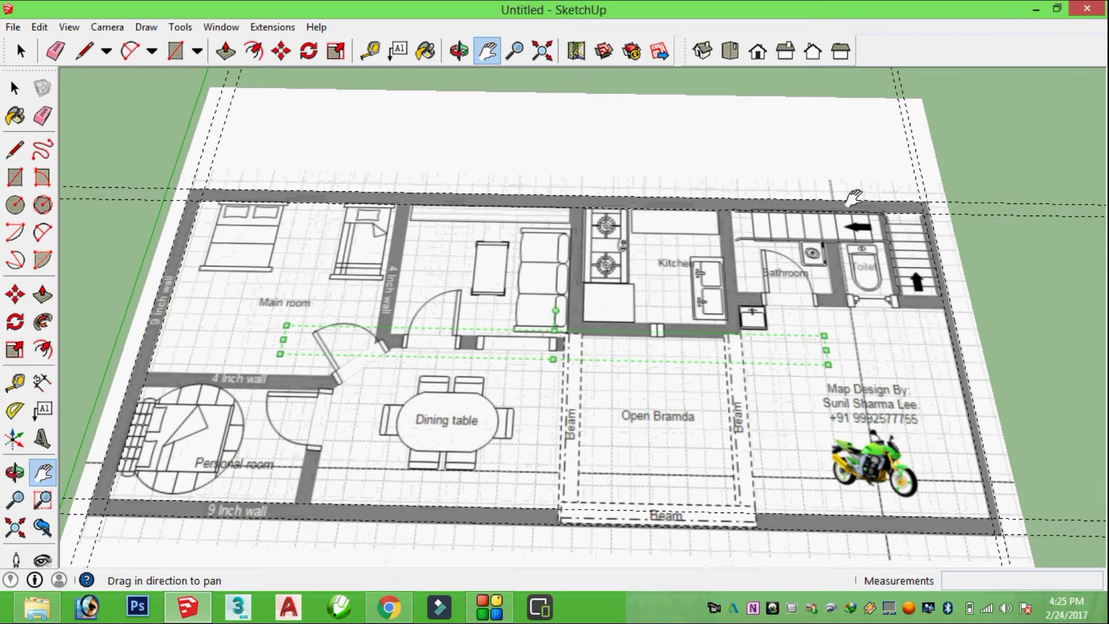
# Trace the top wall between the top-right and top-left corners into a face
pyautogui.press('l')
pyautogui.click(927, 201)
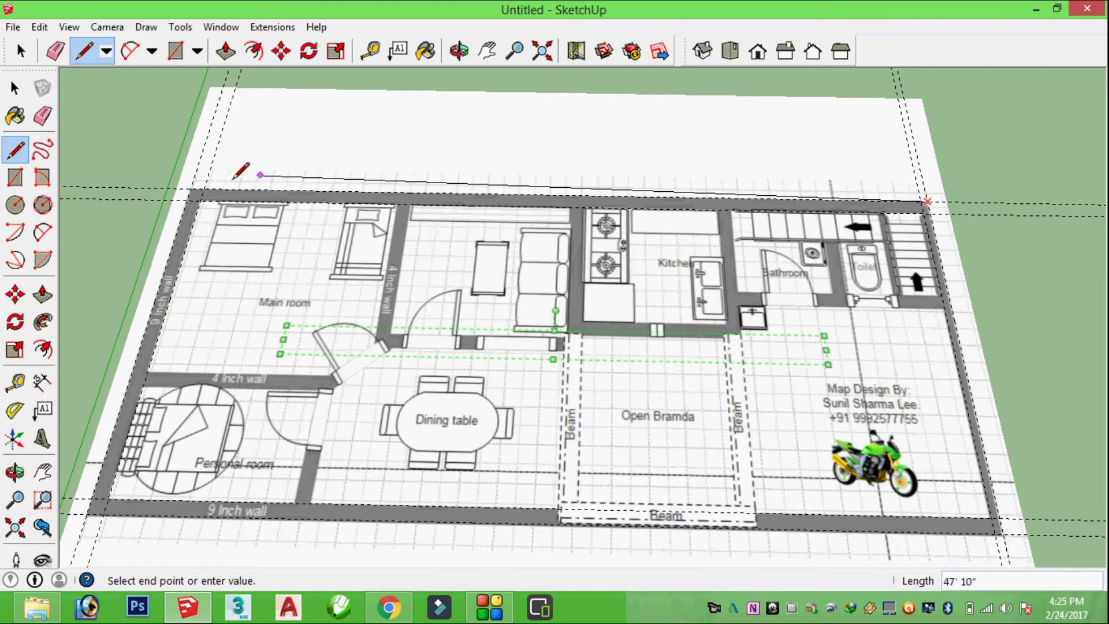
pyautogui.click(186, 199)
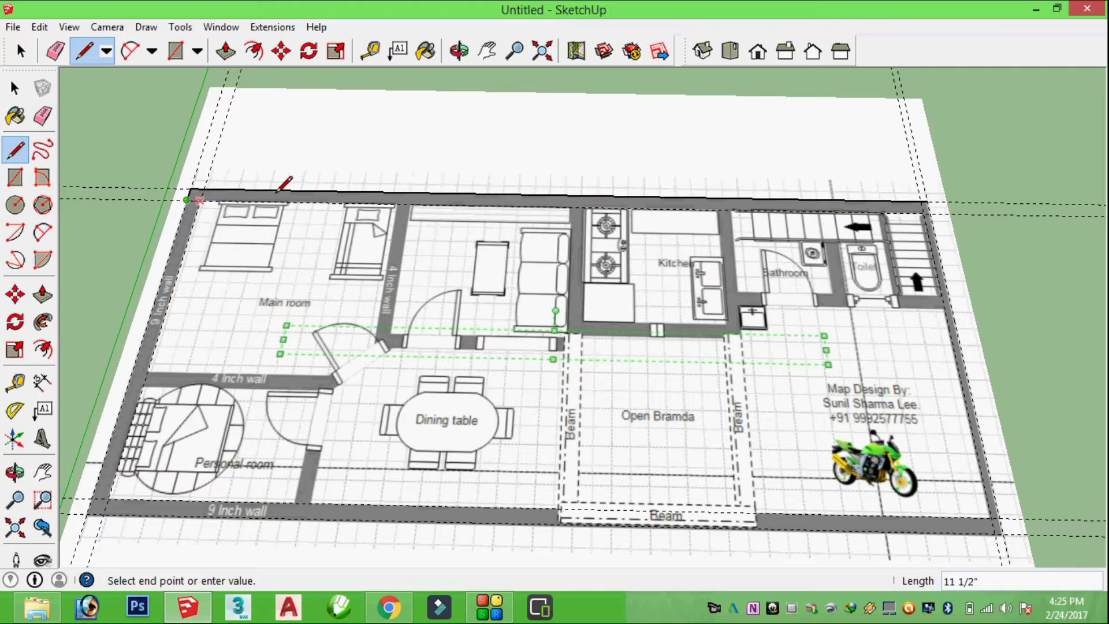
pyautogui.click(927, 201)
pyautogui.click(927, 201)
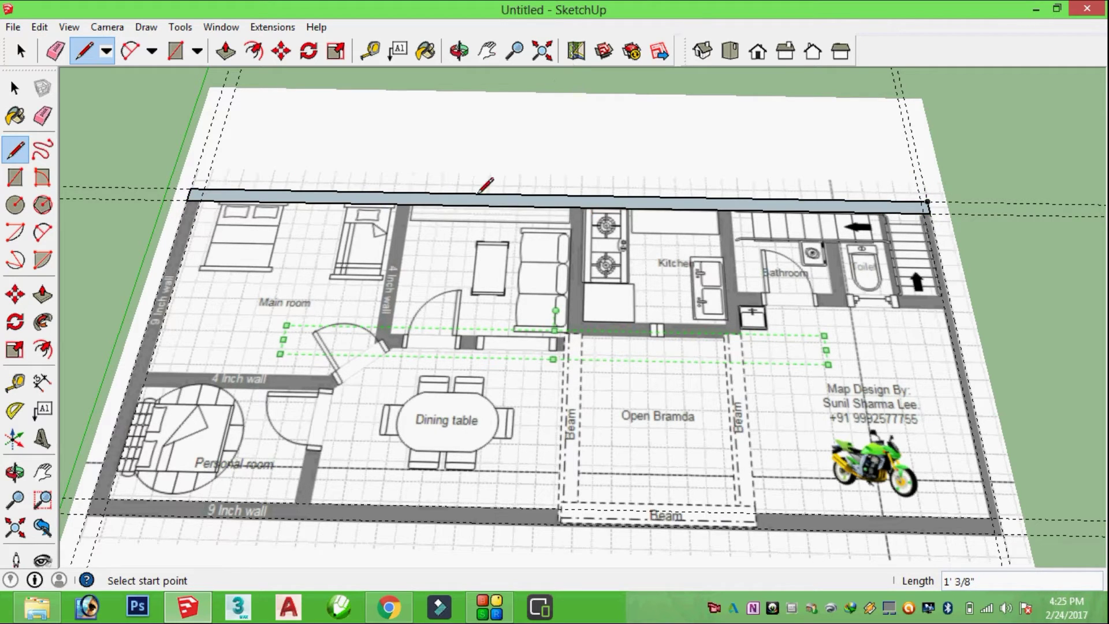
# Draw edges along the left wall and the bottom wall, cancelling a stray line
pyautogui.click(92, 507)
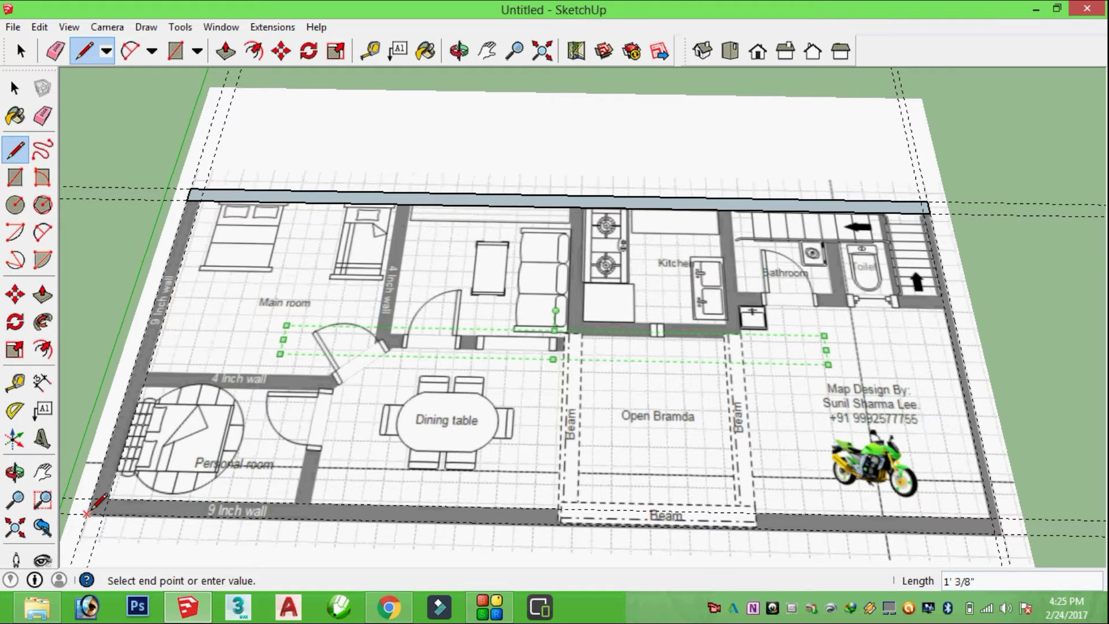
pyautogui.click(186, 200)
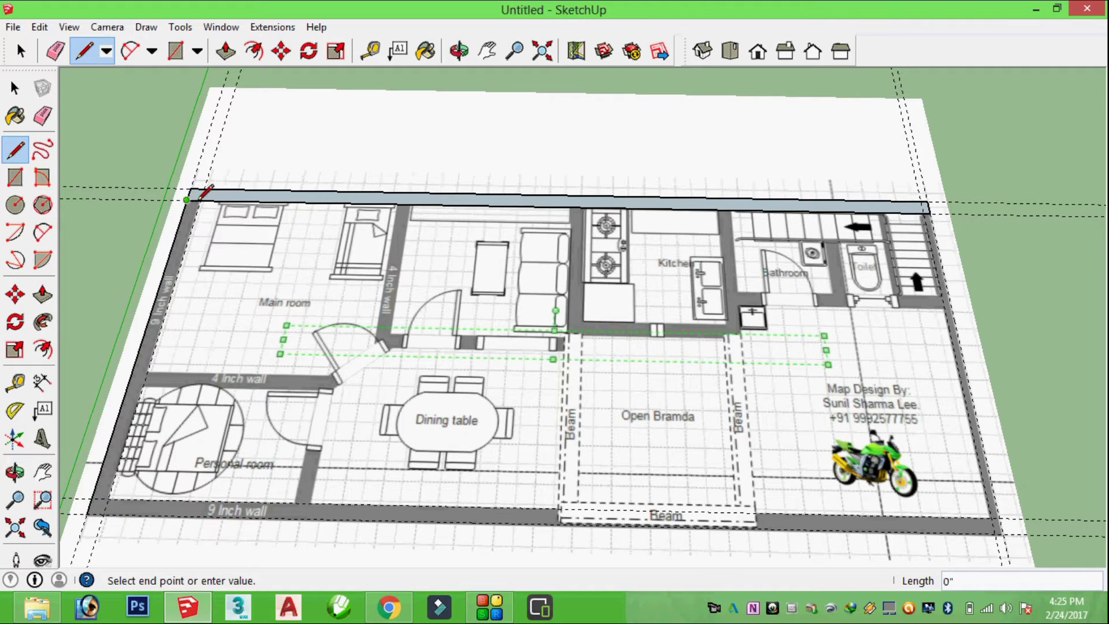
pyautogui.click(107, 498)
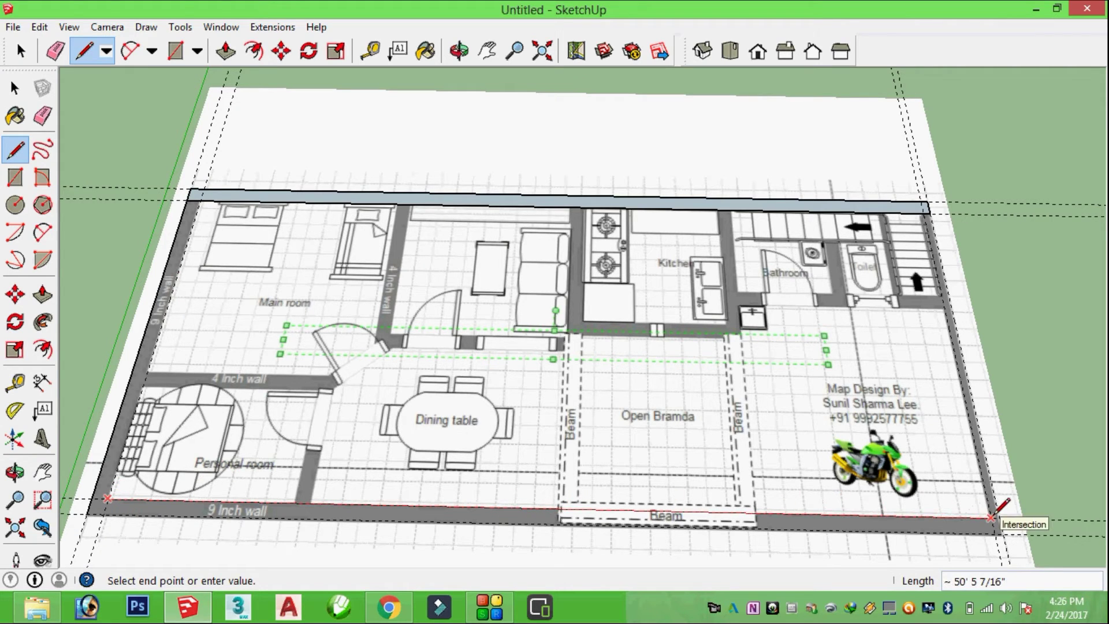
pyautogui.click(999, 517)
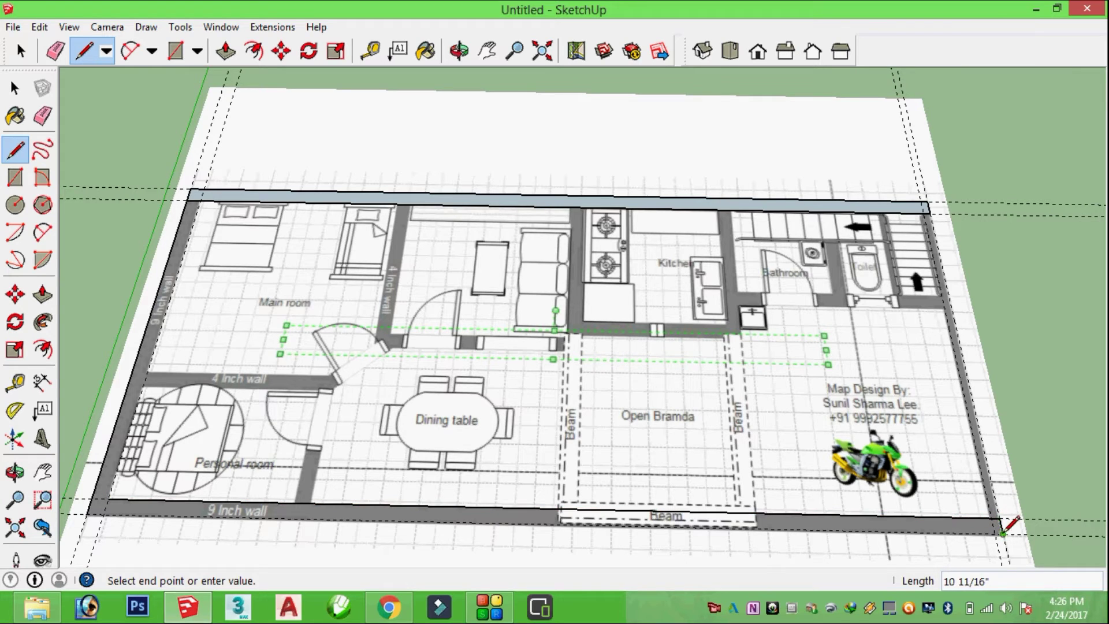
pyautogui.click(88, 512)
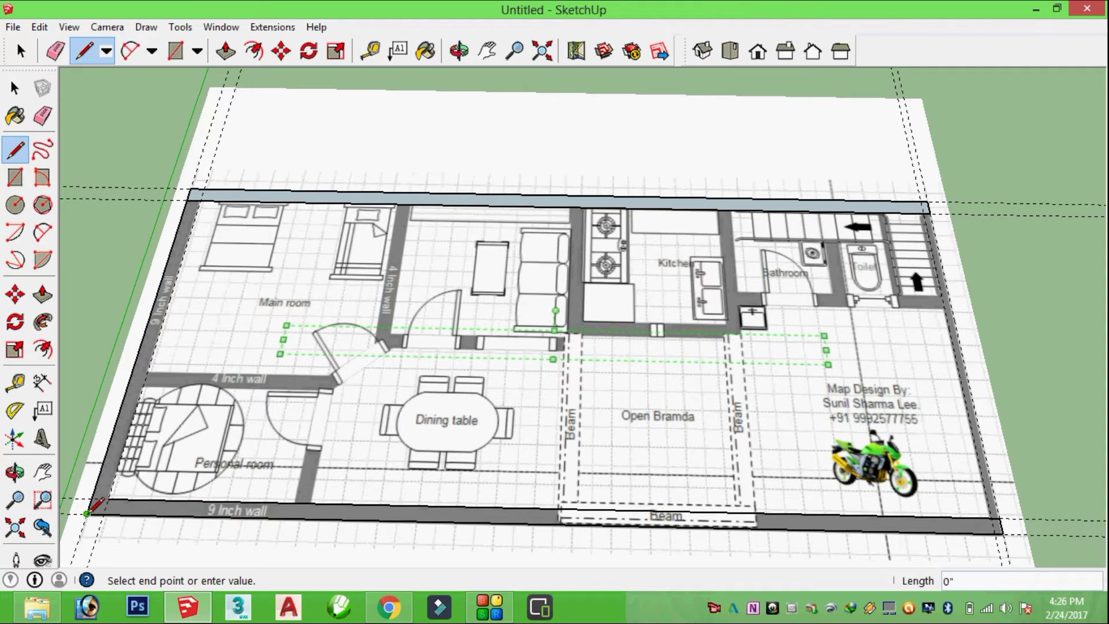
pyautogui.press('Escape')
# Close the left wall into a face and trace the right wall's inner edge
pyautogui.click(108, 498)
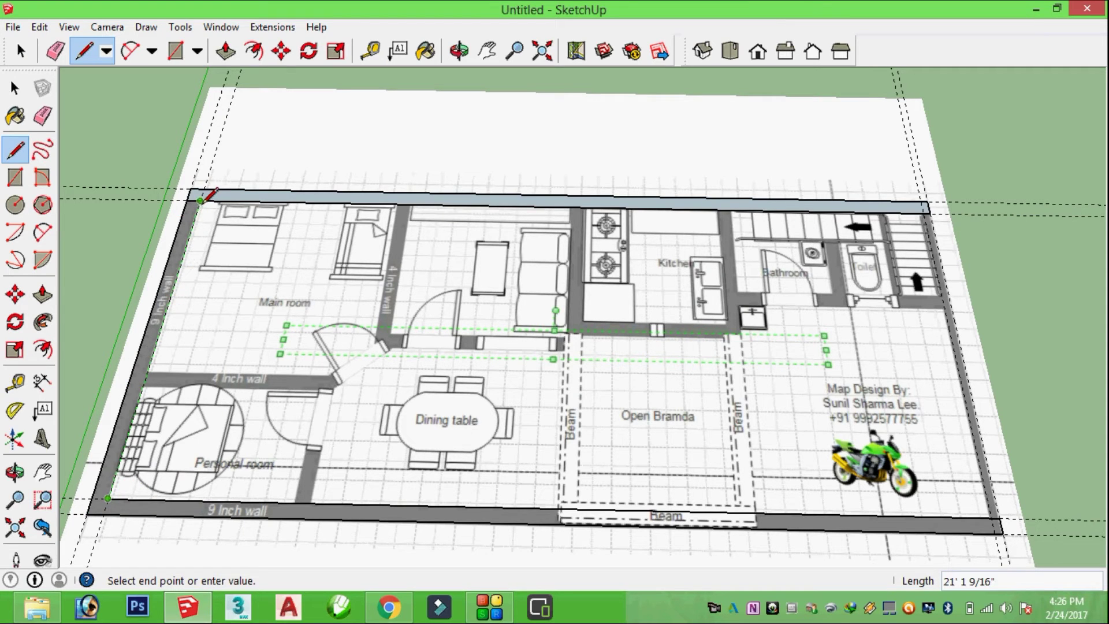
pyautogui.click(201, 200)
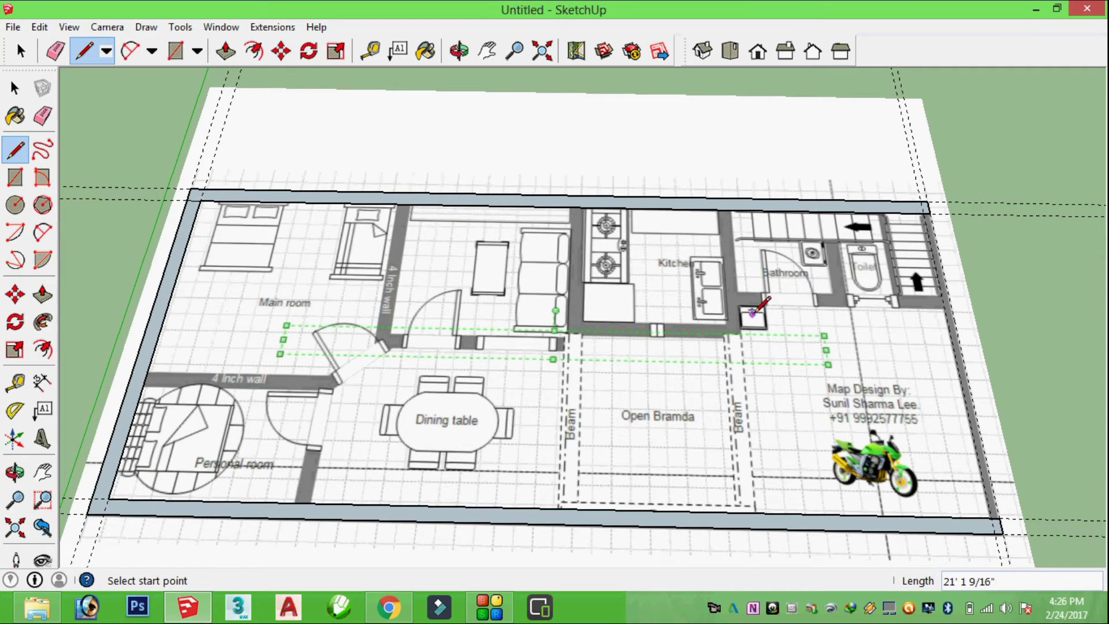
pyautogui.click(999, 517)
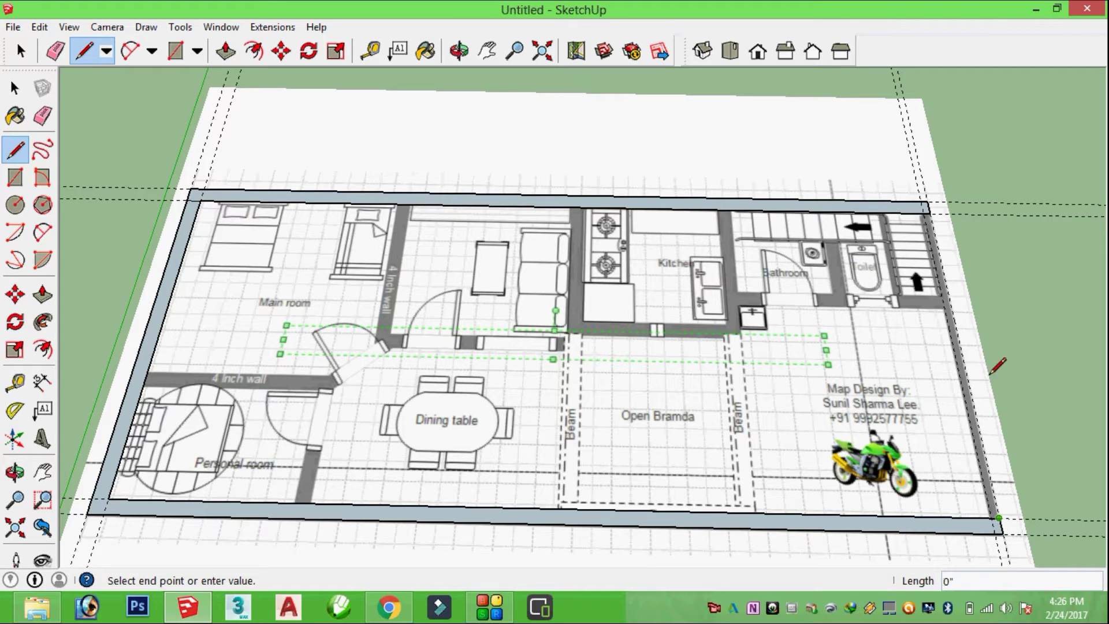
pyautogui.click(931, 212)
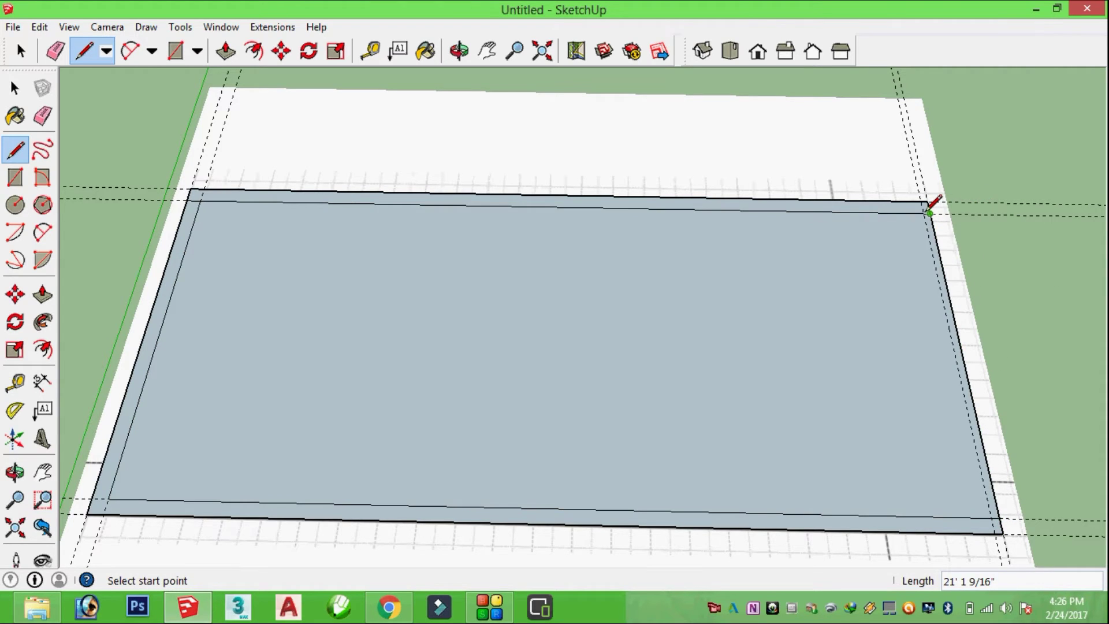
pyautogui.click(930, 213)
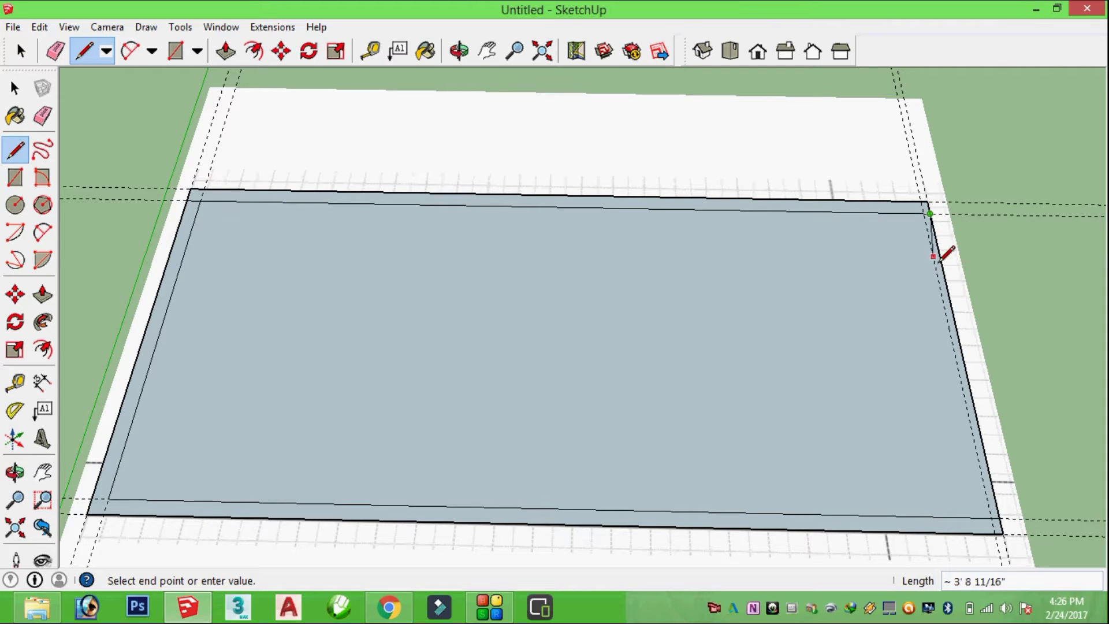
pyautogui.press('Escape')
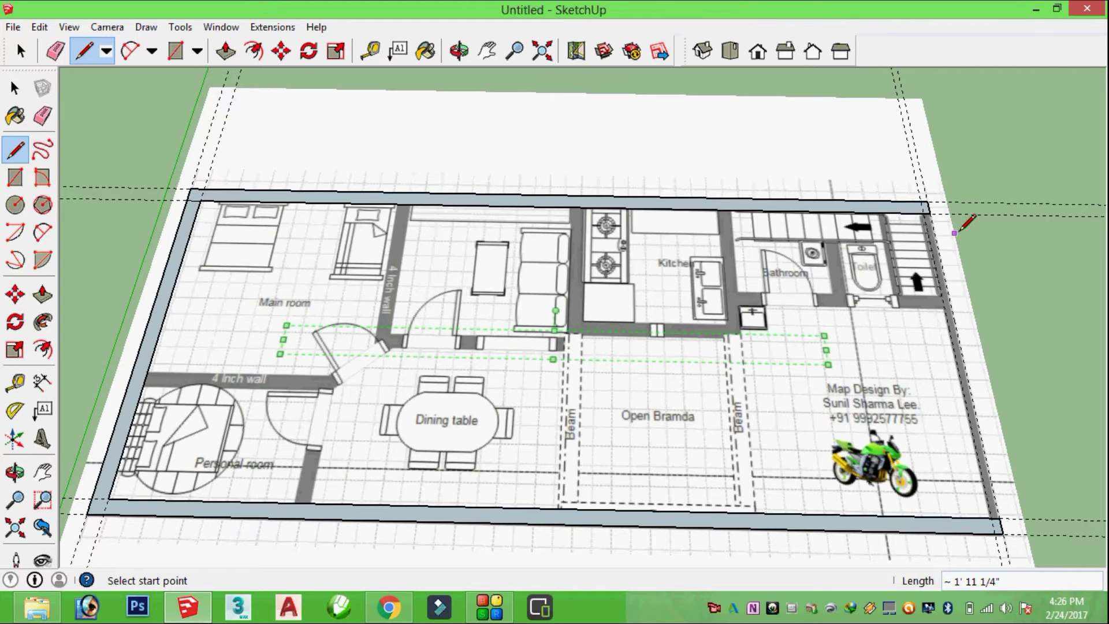
# Close the right wall outline from the bottom-right to the top-right corner
pyautogui.scroll(3, 985, 446)
pyautogui.scroll(-3, 988, 445)
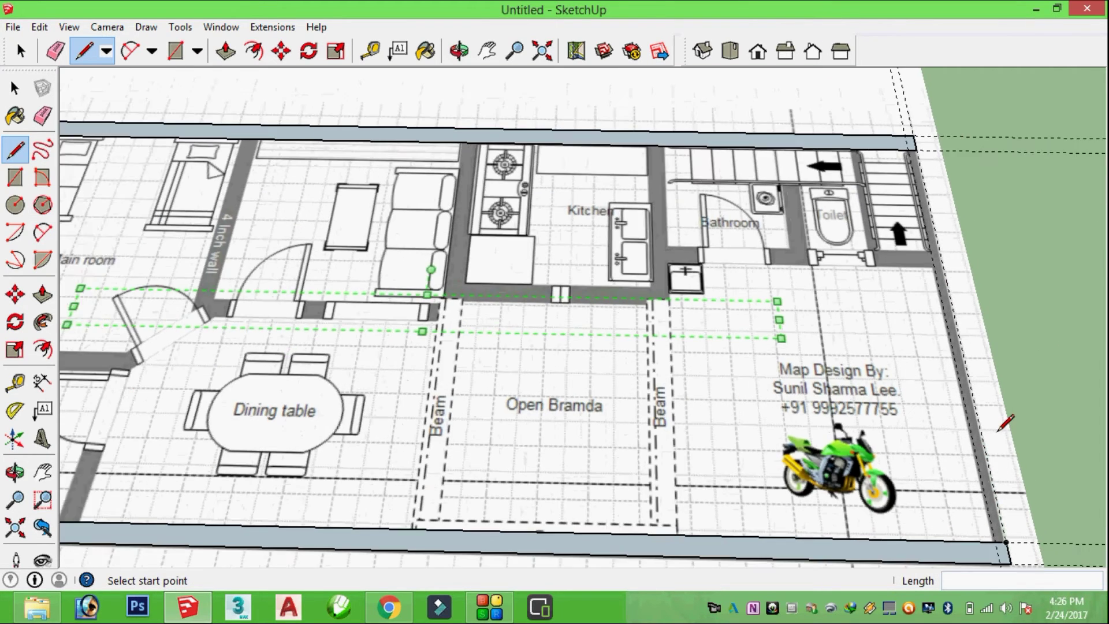
pyautogui.click(996, 514)
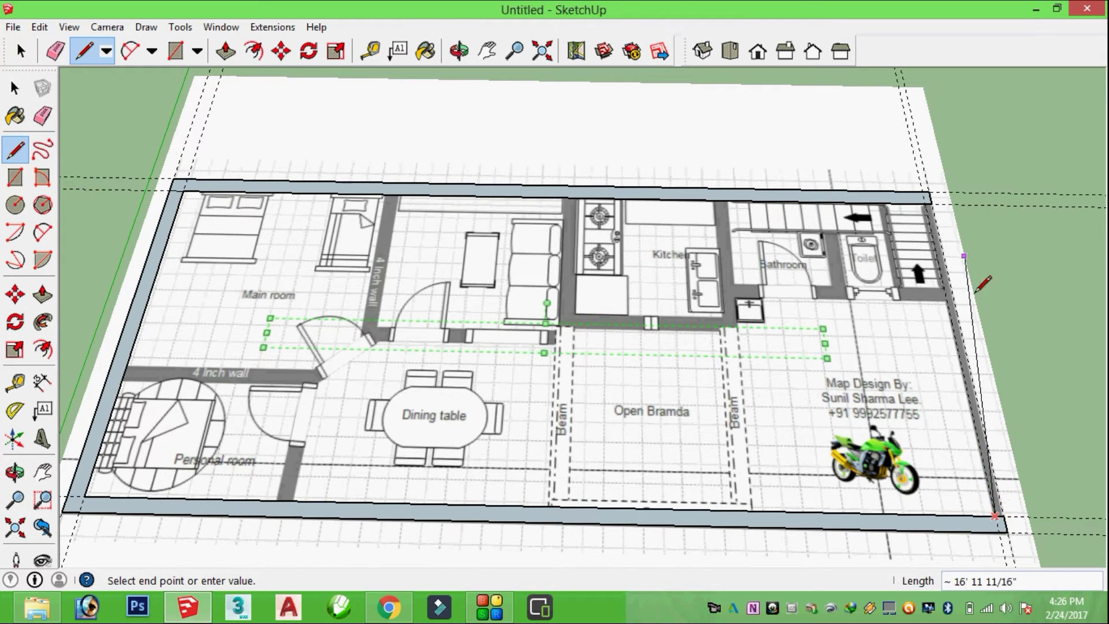
pyautogui.click(927, 202)
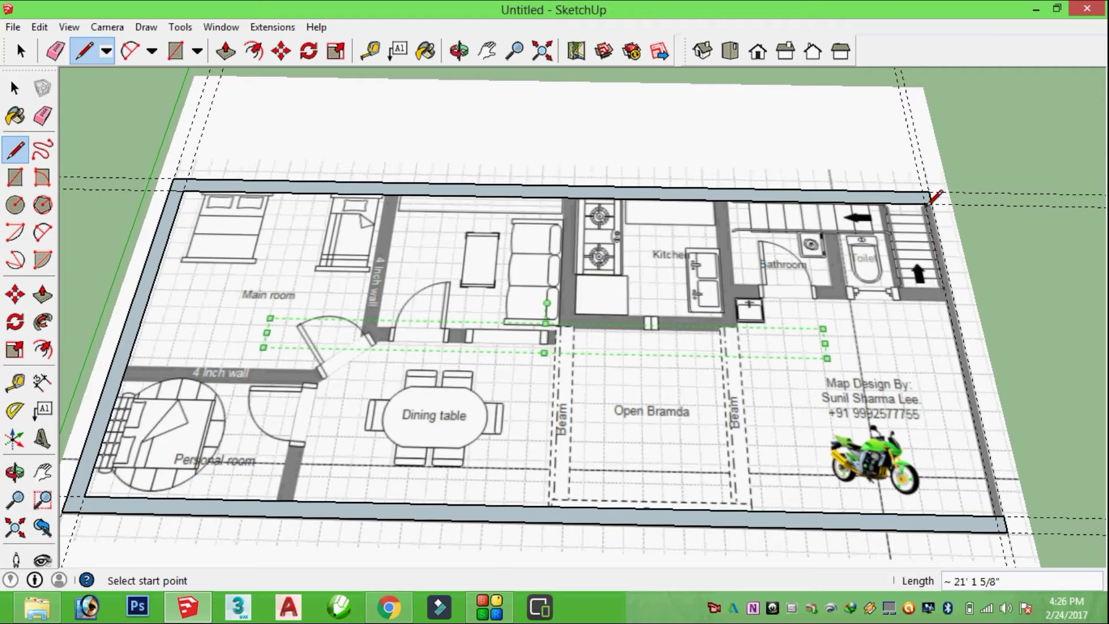
# Pan the plan right and trace the 4 Inch wall's edge to the door jamb
pyautogui.scroll(5, 931, 199)
pyautogui.scroll(-5, 563, 309)
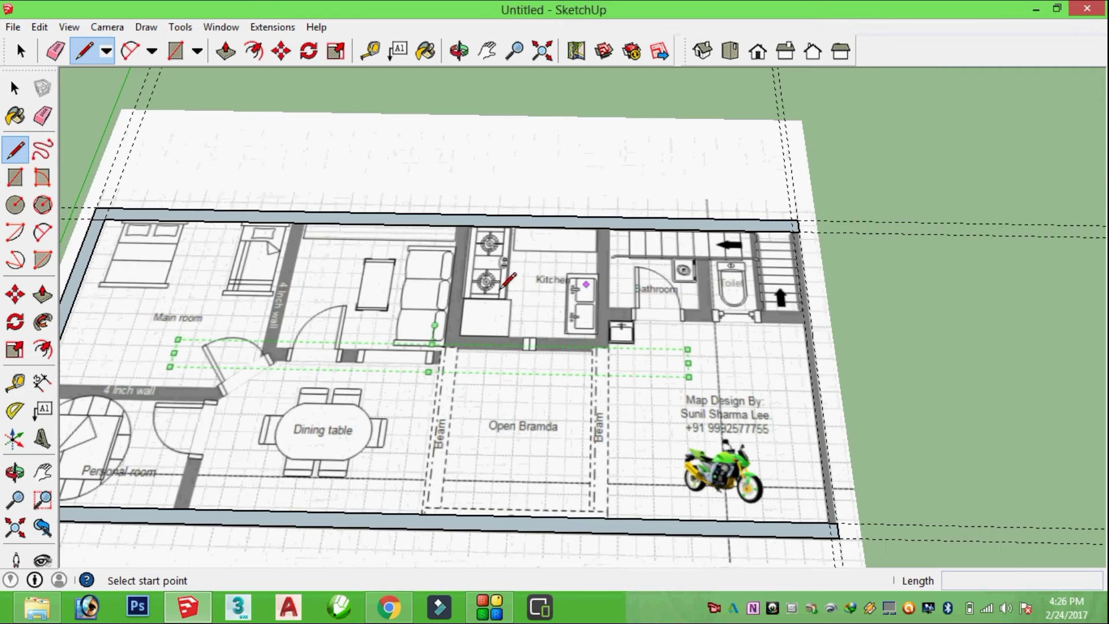
pyautogui.scroll(4, 312, 389)
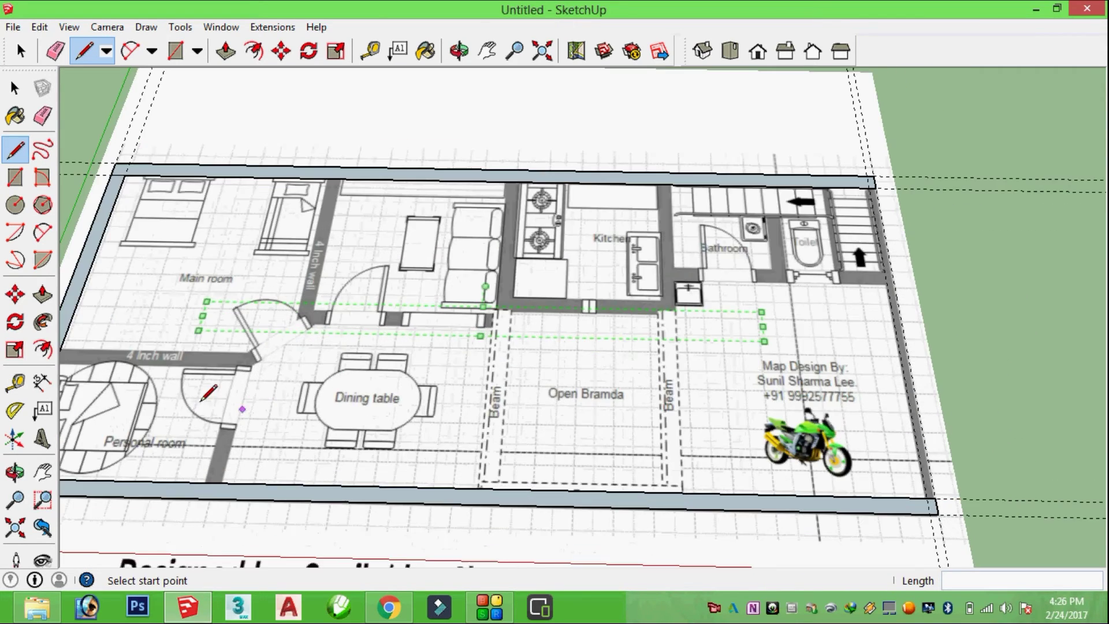
pyautogui.scroll(-2, 237, 381)
pyautogui.press('h')
pyautogui.moveTo(215, 382); pyautogui.dragTo(370, 378)
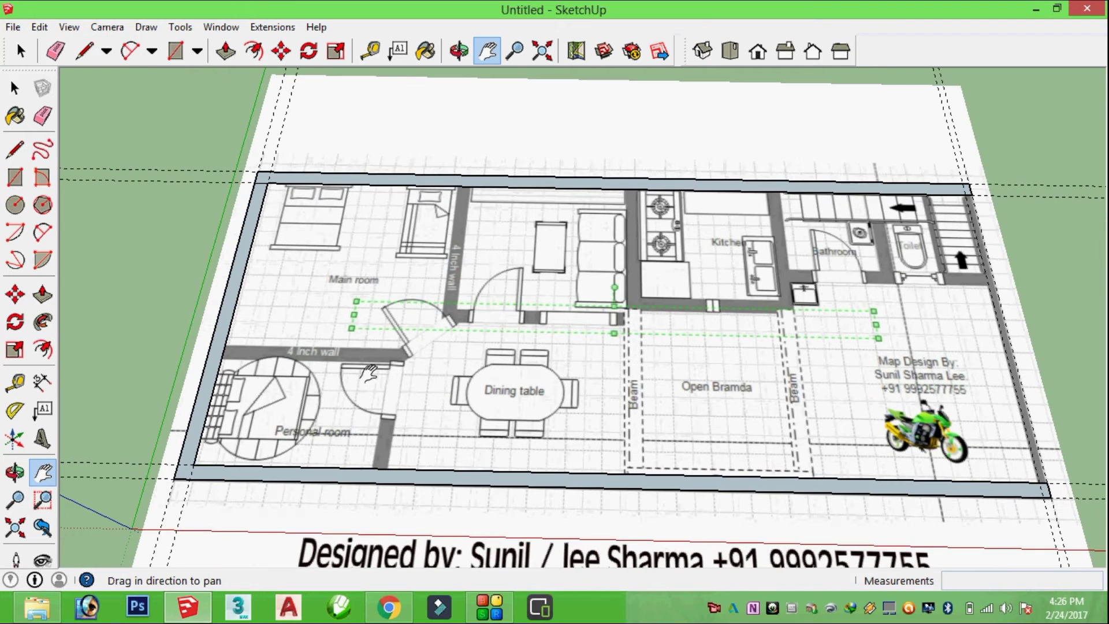
pyautogui.scroll(3, 355, 374)
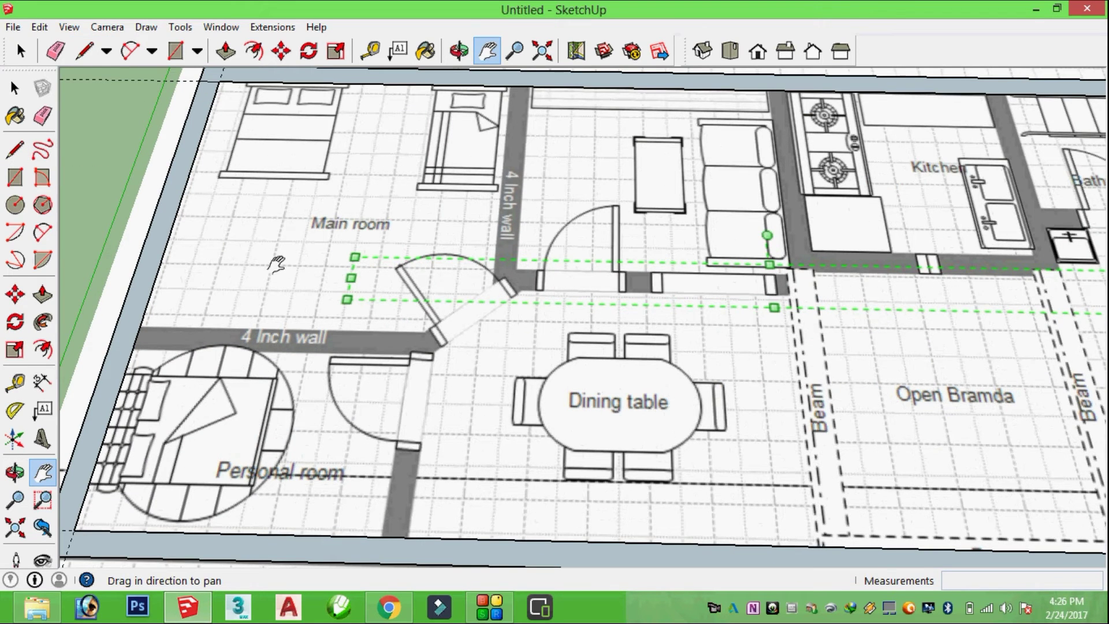
pyautogui.press('l')
pyautogui.click(139, 326)
pyautogui.click(424, 332)
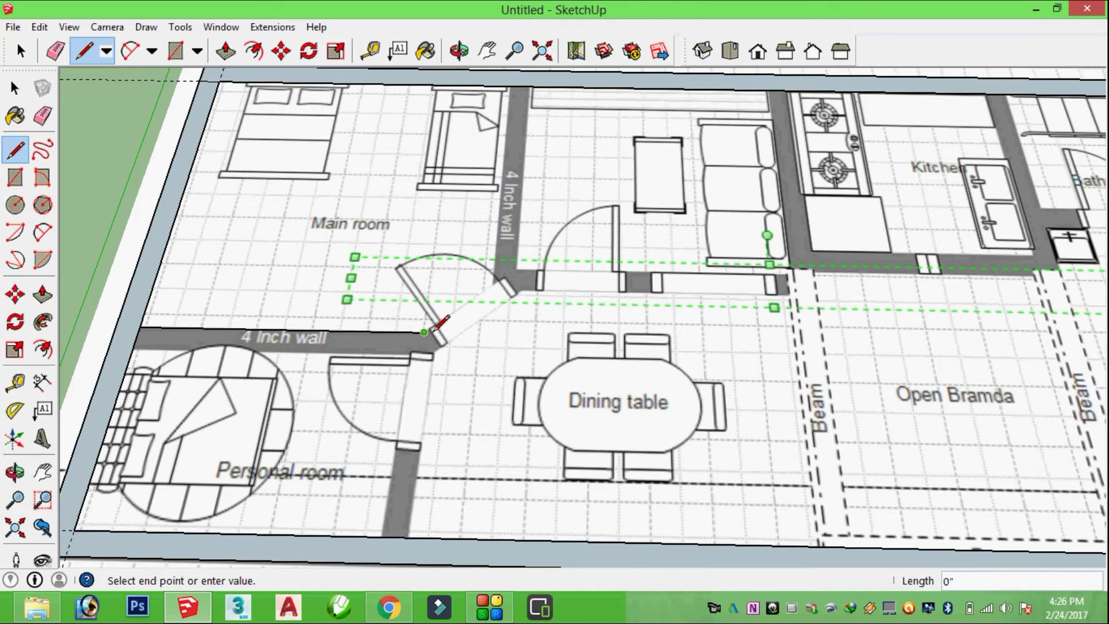
# Trace the door jamb edges and close the 4 Inch wall outline into a face
pyautogui.scroll(5, 435, 328)
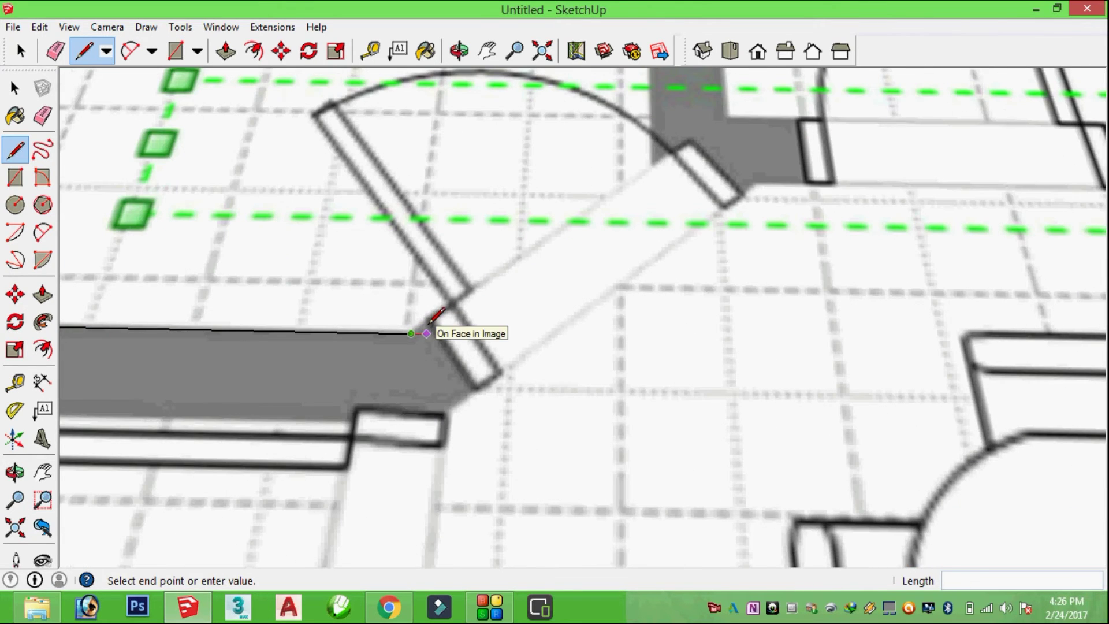
pyautogui.scroll(3, 437, 310)
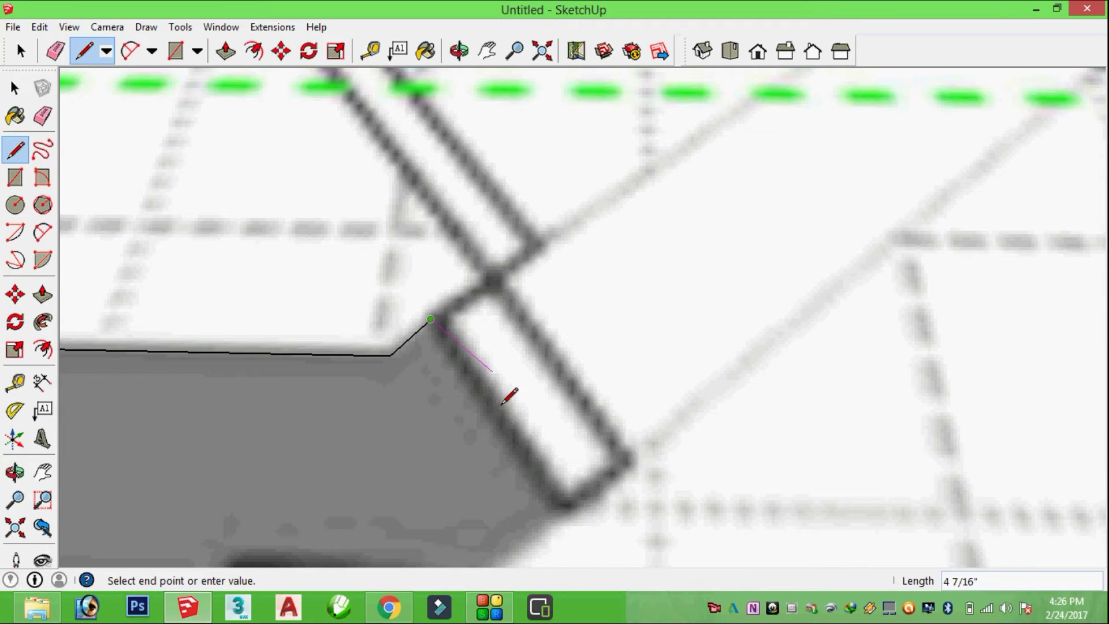
pyautogui.click(575, 508)
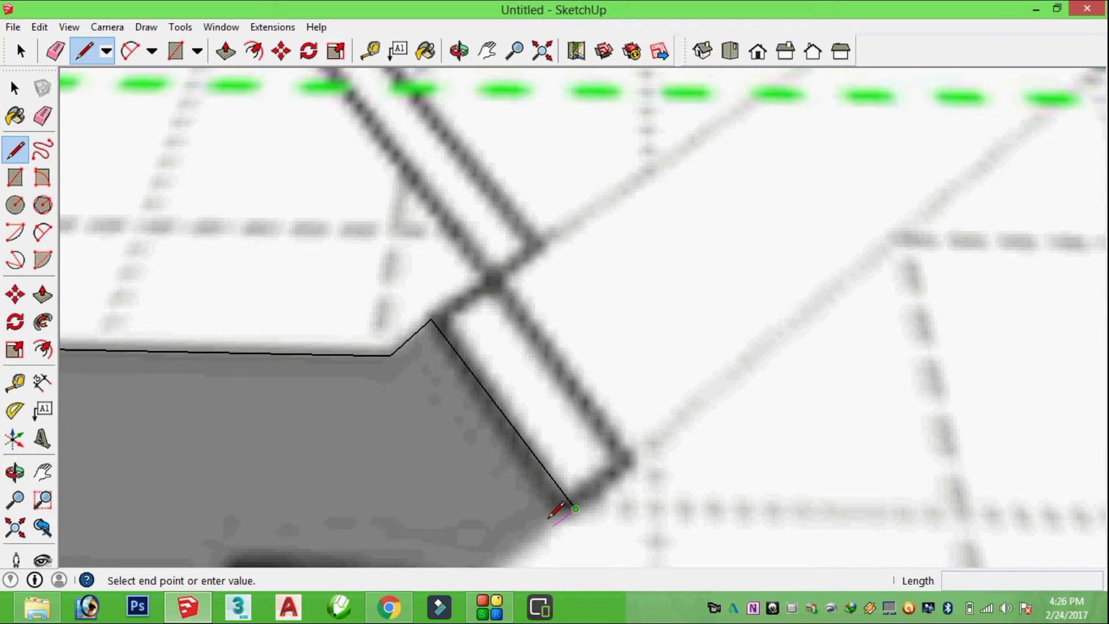
pyautogui.scroll(-3, 550, 515)
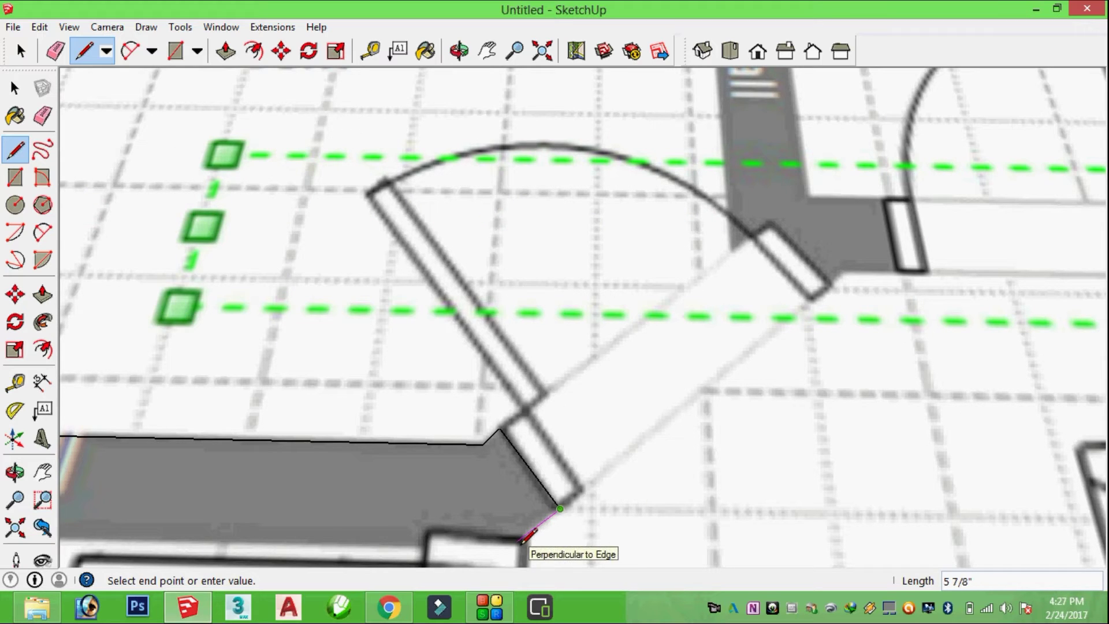
pyautogui.click(508, 547)
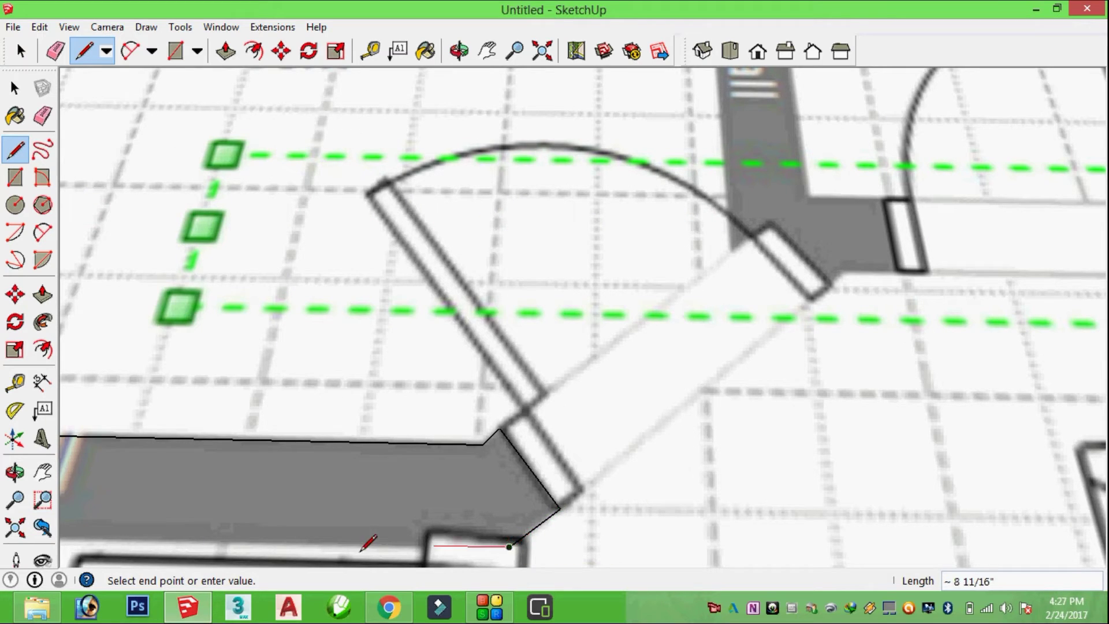
pyautogui.scroll(-5, 361, 540)
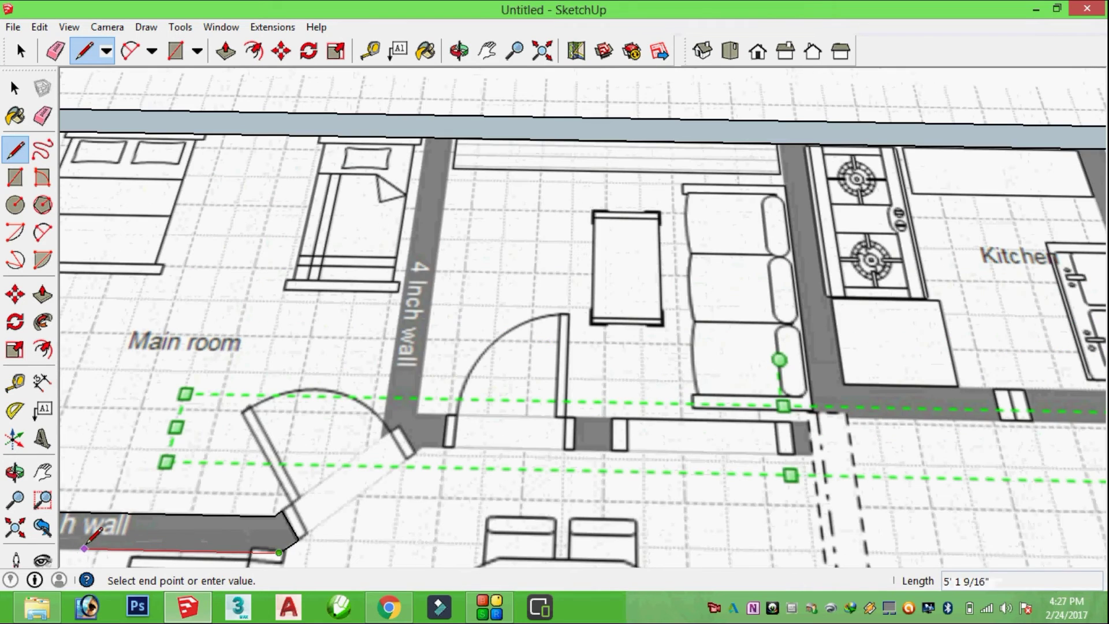
pyautogui.press('h')
pyautogui.moveTo(180, 339)
pyautogui.mouseDown()
pyautogui.moveTo(389, 445)
pyautogui.moveTo(492, 400)
pyautogui.mouseUp()
pyautogui.scroll(3, 309, 461)
pyautogui.scroll(-2, 309, 461)
pyautogui.press('l')
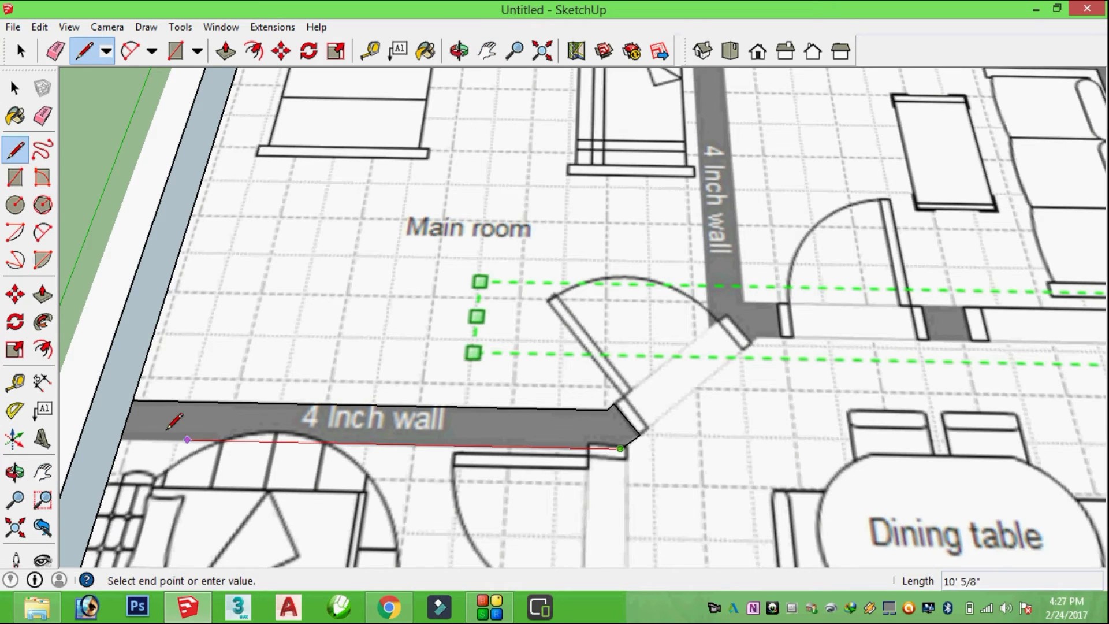
pyautogui.click(122, 437)
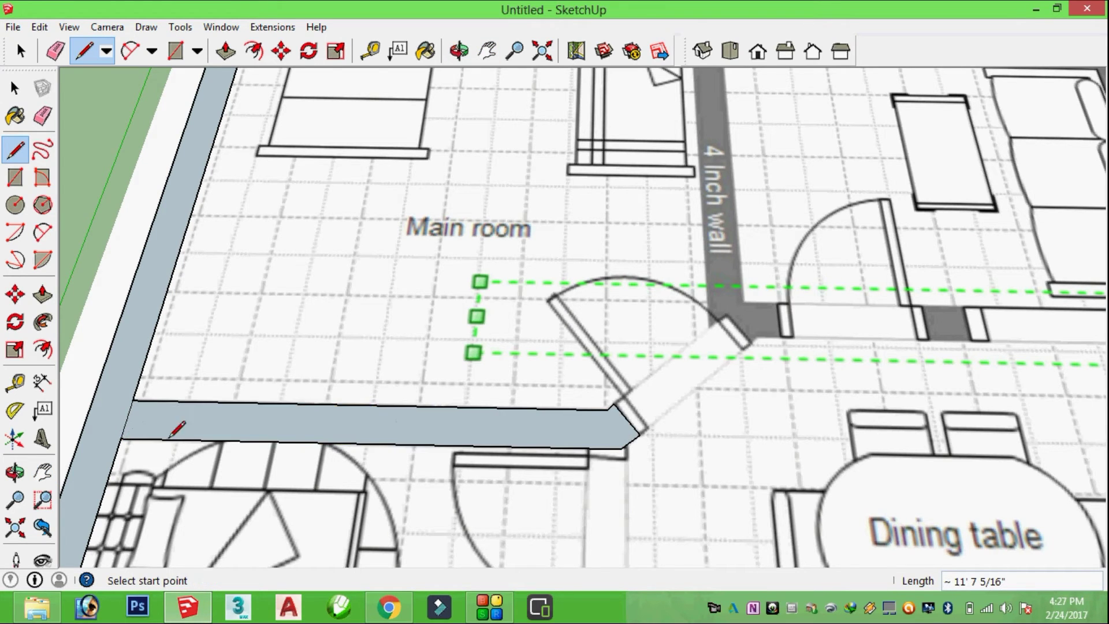
# Outline the 4 Inch wall beside the Main room from its top corner and close the face
pyautogui.scroll(-5, 425, 426)
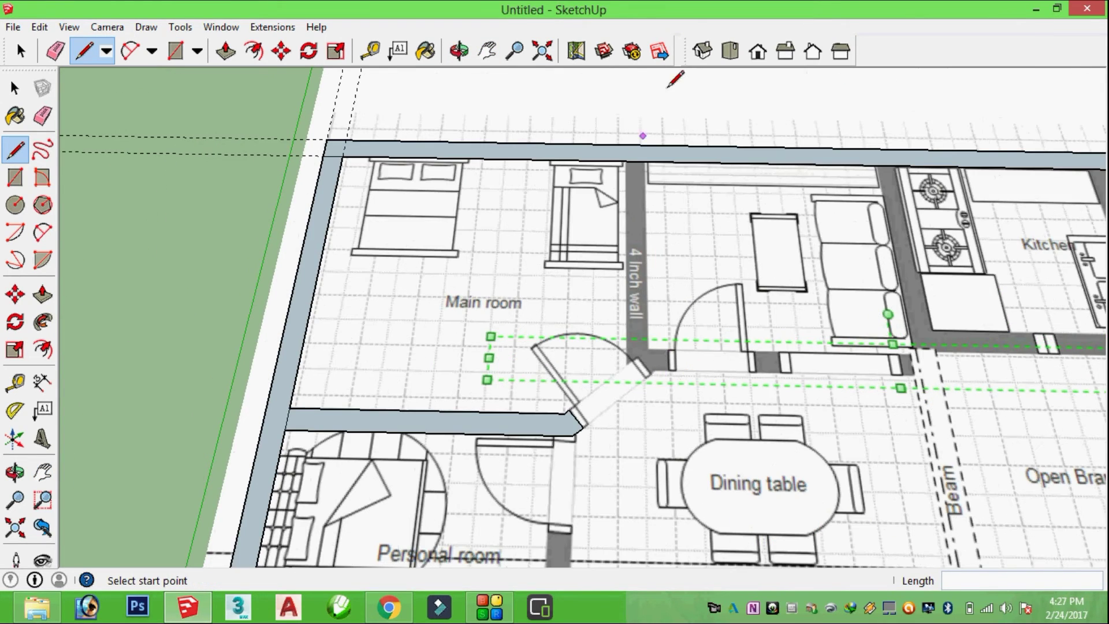
pyautogui.scroll(3, 640, 154)
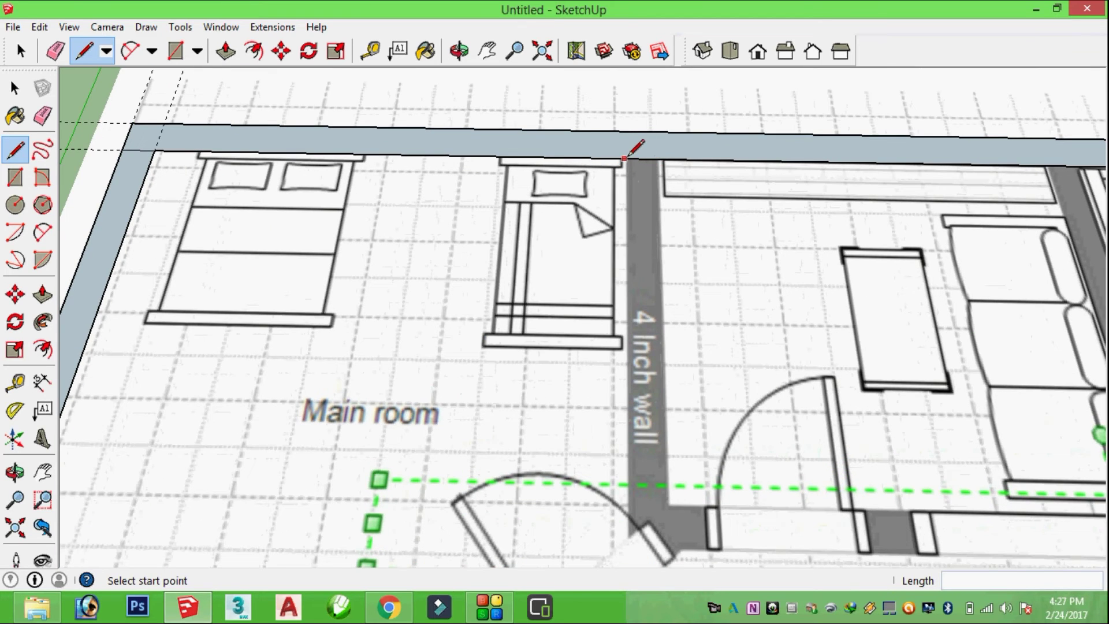
pyautogui.click(627, 158)
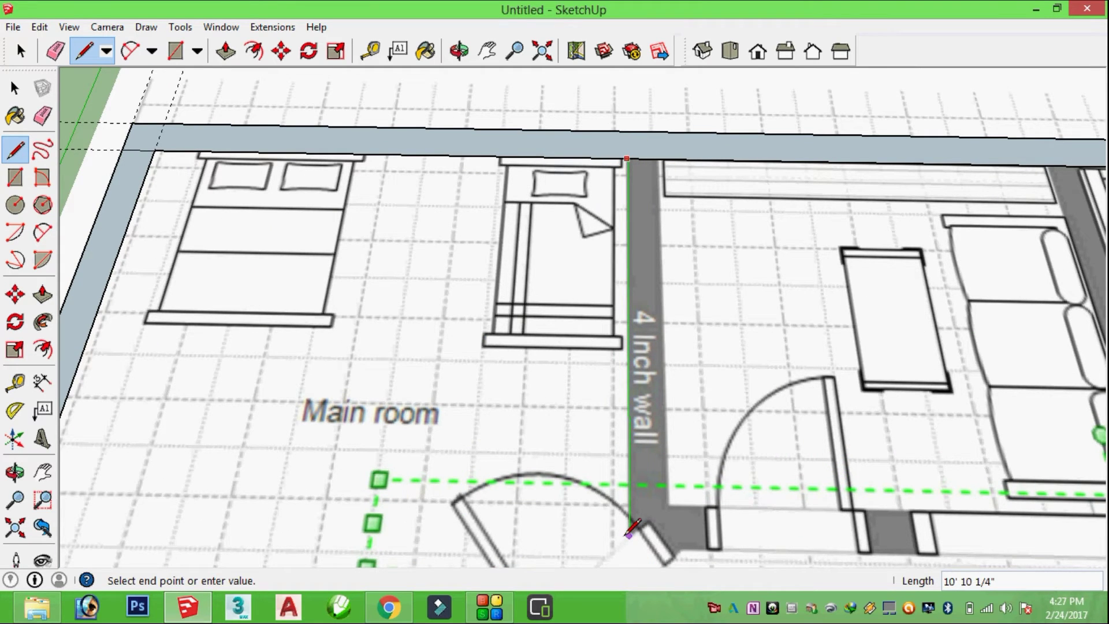
pyautogui.click(630, 546)
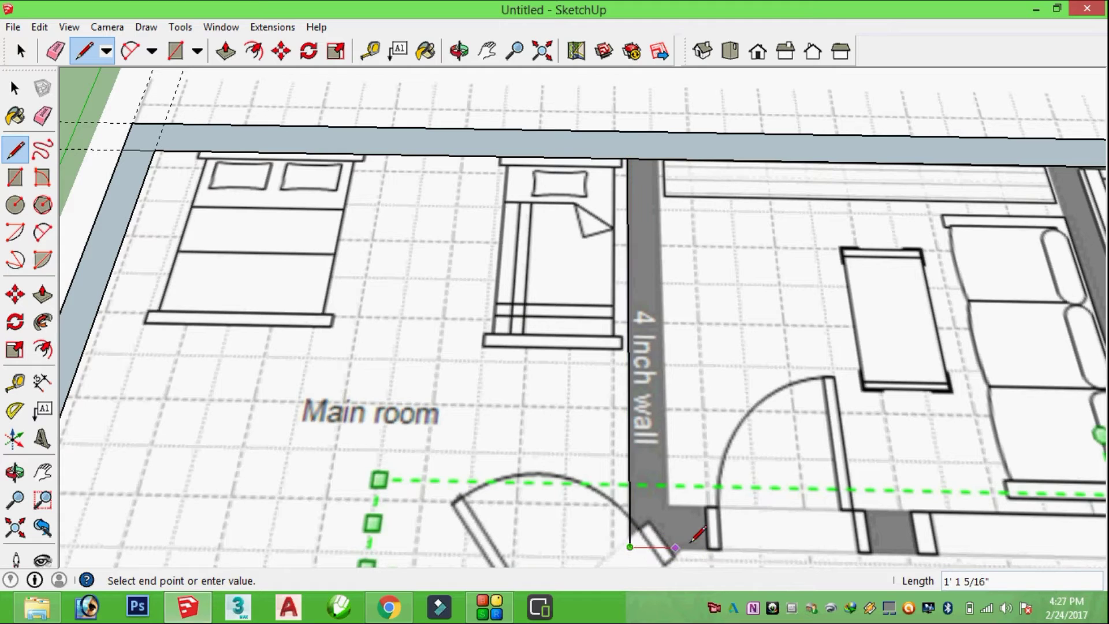
pyautogui.click(719, 547)
pyautogui.click(716, 506)
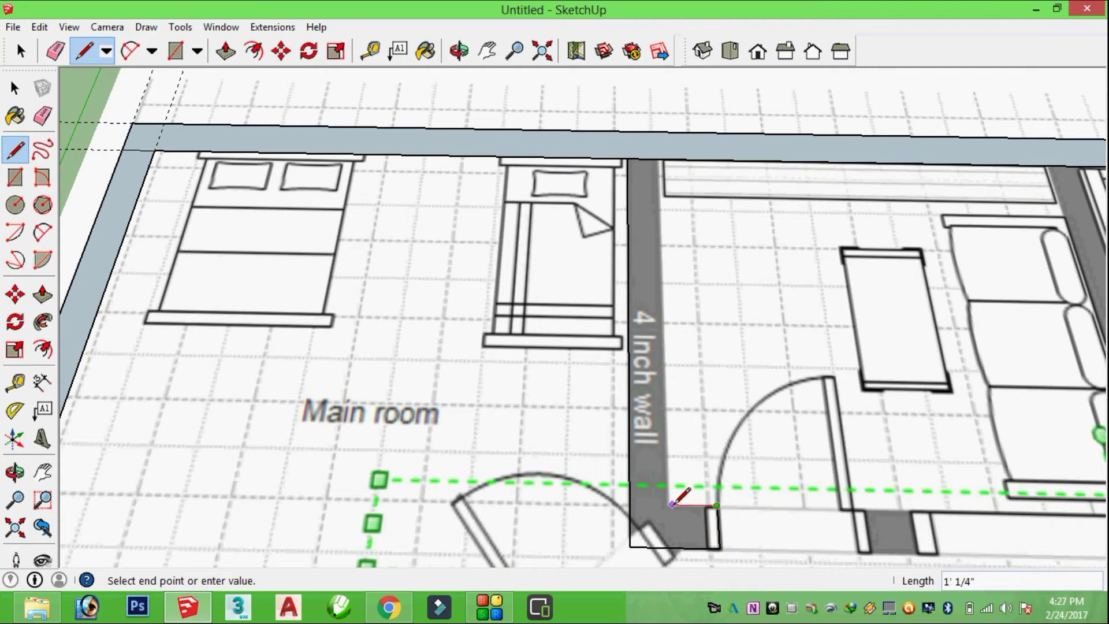
pyautogui.click(669, 504)
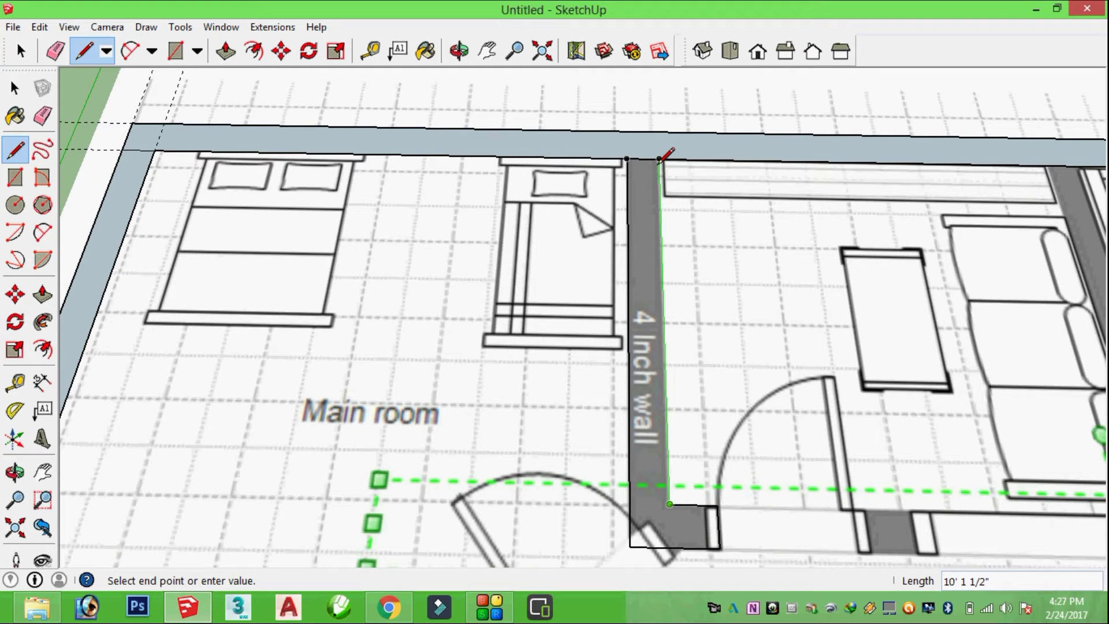
pyautogui.click(659, 158)
pyautogui.scroll(-4, 716, 228)
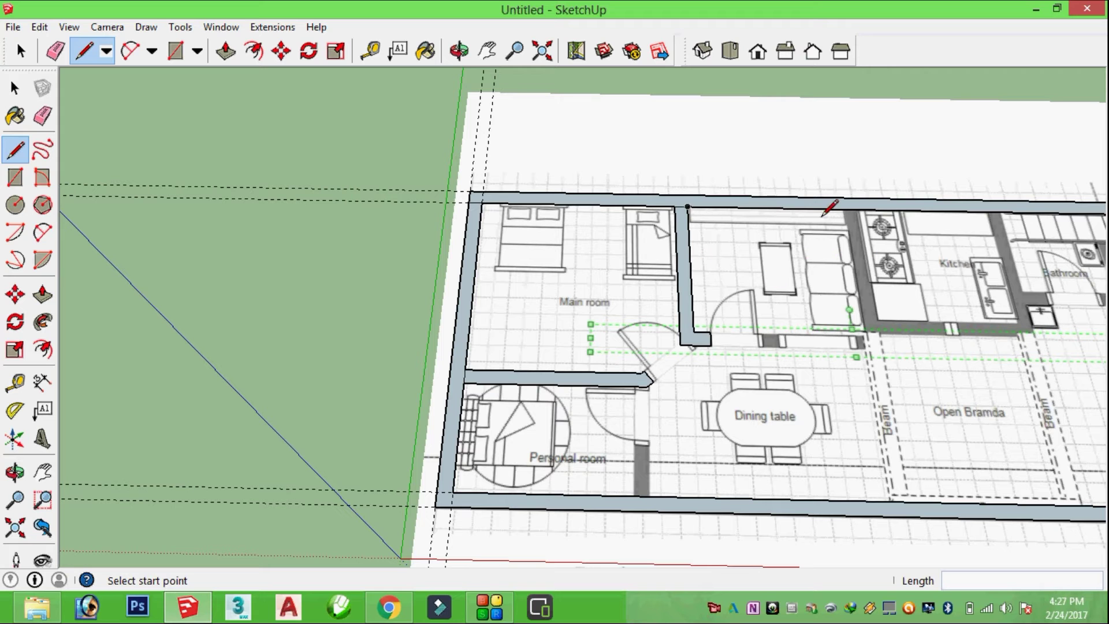
# Pan to the lower rooms and trace the wall stub beside the Personal room door into a face
pyautogui.press('h')
pyautogui.moveTo(809, 257); pyautogui.dragTo(566, 200)
pyautogui.scroll(2, 391, 418)
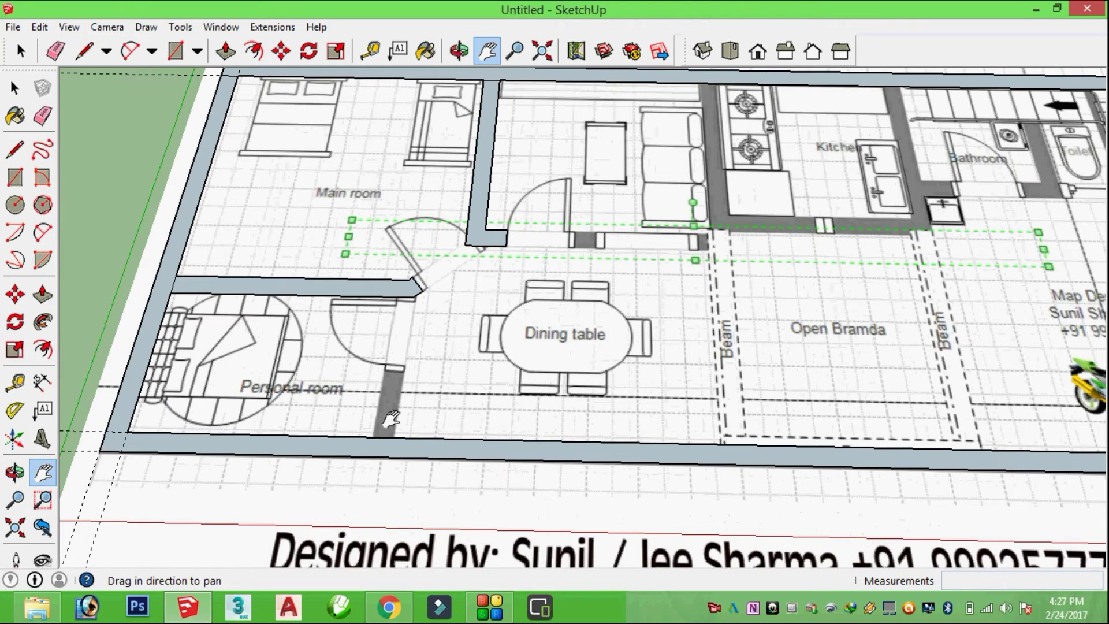
pyautogui.press('l')
pyautogui.click(394, 438)
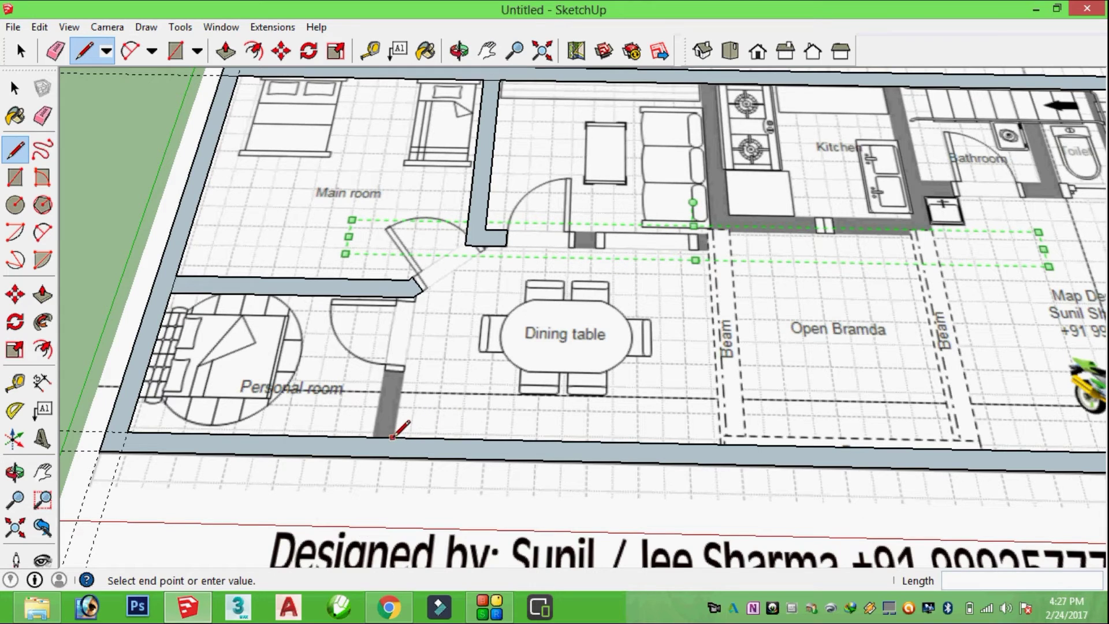
pyautogui.click(388, 365)
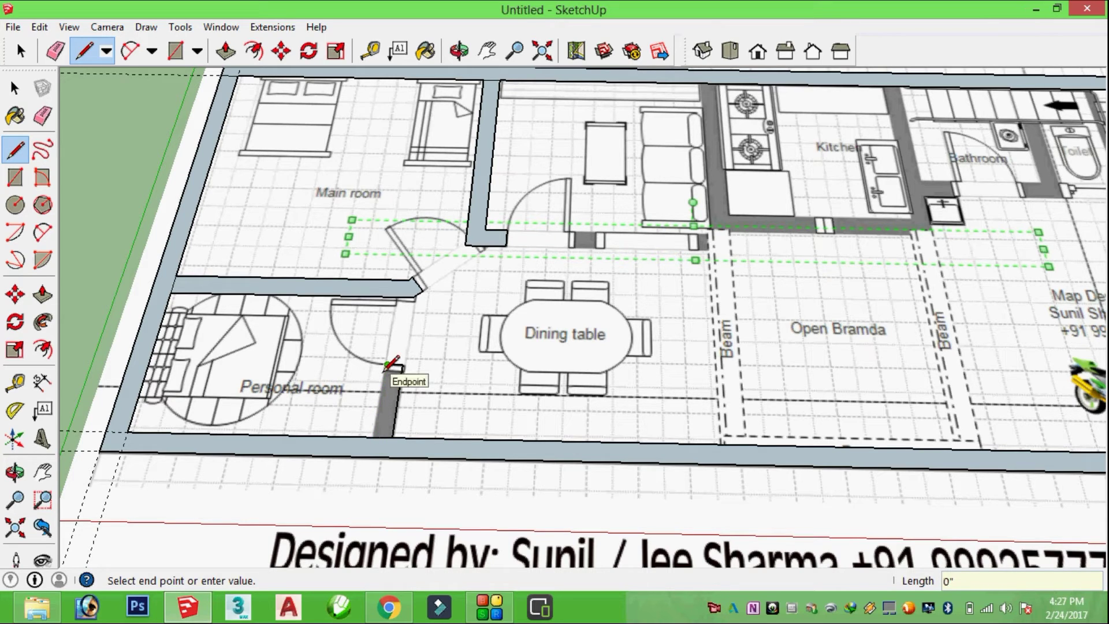
pyautogui.scroll(2, 370, 403)
pyautogui.scroll(2, 370, 402)
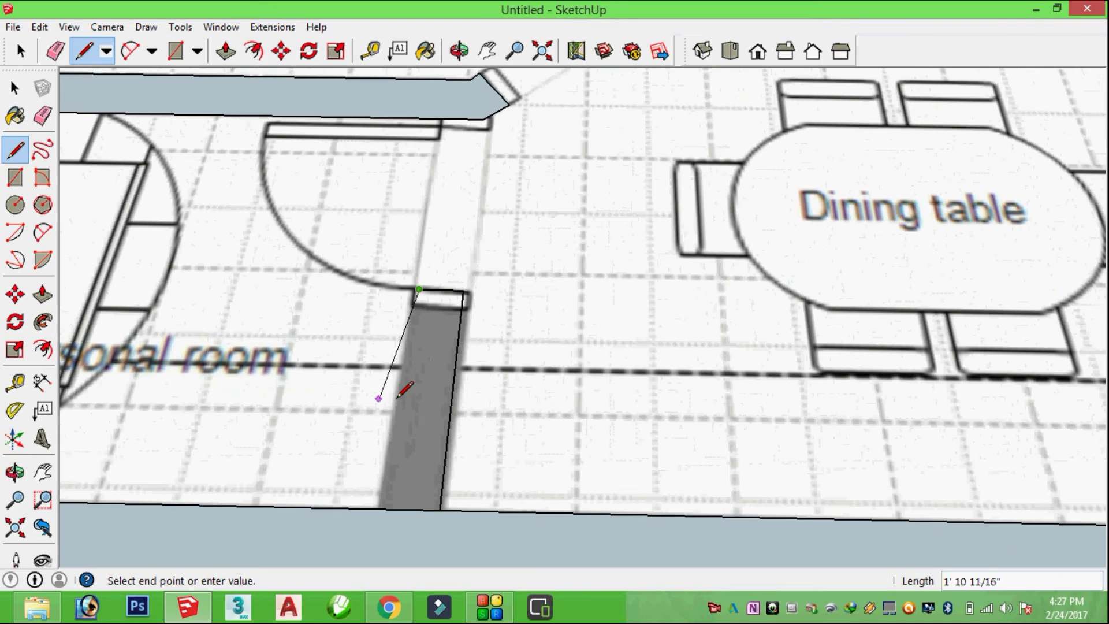
pyautogui.click(370, 507)
pyautogui.scroll(-1, 401, 459)
pyautogui.scroll(-5, 410, 450)
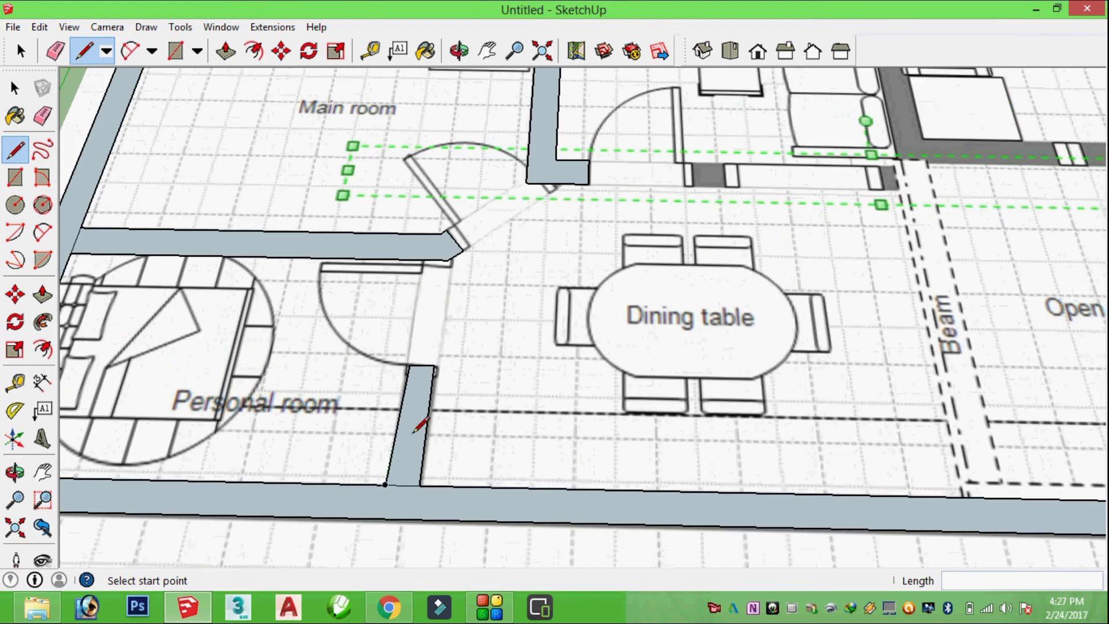
pyautogui.scroll(2, 746, 265)
pyautogui.scroll(3, 748, 257)
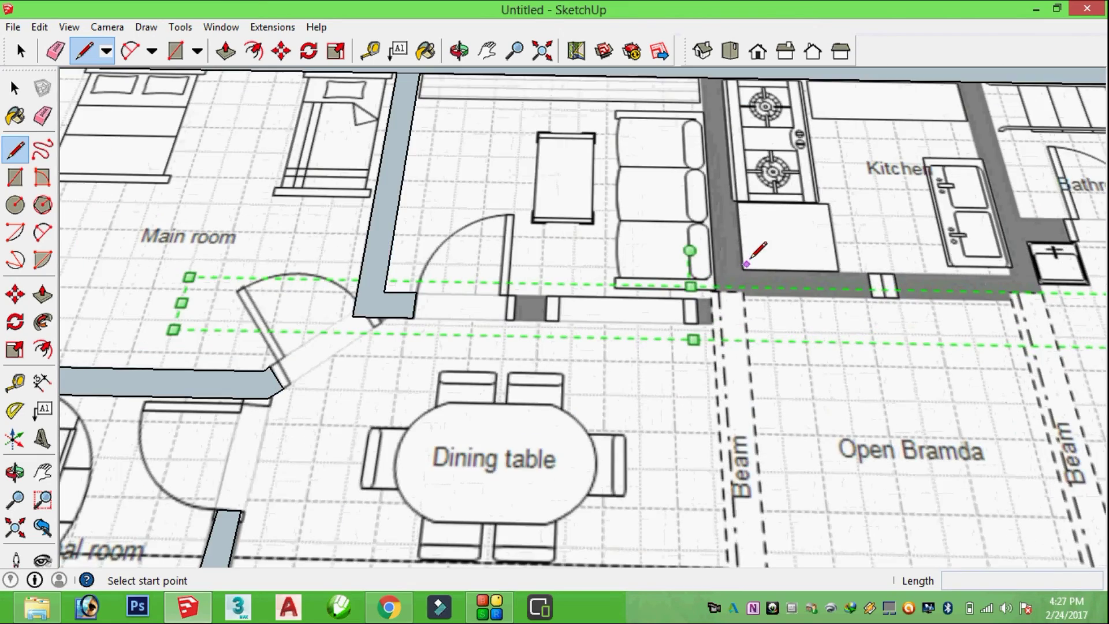
pyautogui.scroll(-2, 754, 245)
pyautogui.scroll(1, 804, 245)
pyautogui.scroll(-2, 803, 246)
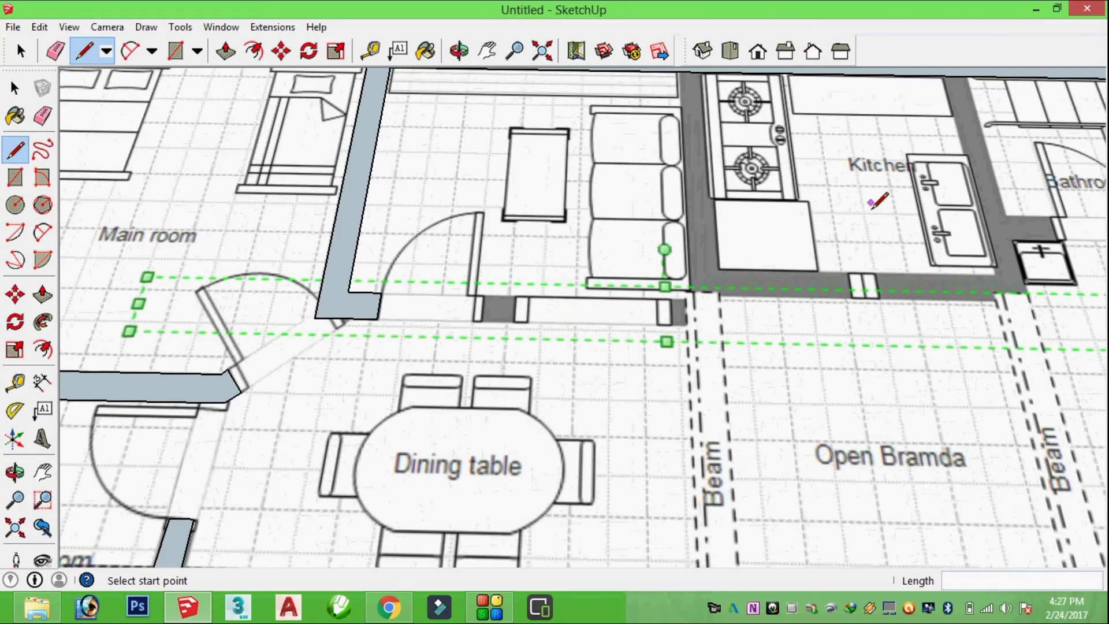
pyautogui.scroll(1, 827, 227)
# Trace the kitchen's left wall outline into a closed grey face
pyautogui.press('h')
pyautogui.moveTo(721, 178); pyautogui.dragTo(543, 268)
pyautogui.scroll(1, 613, 241)
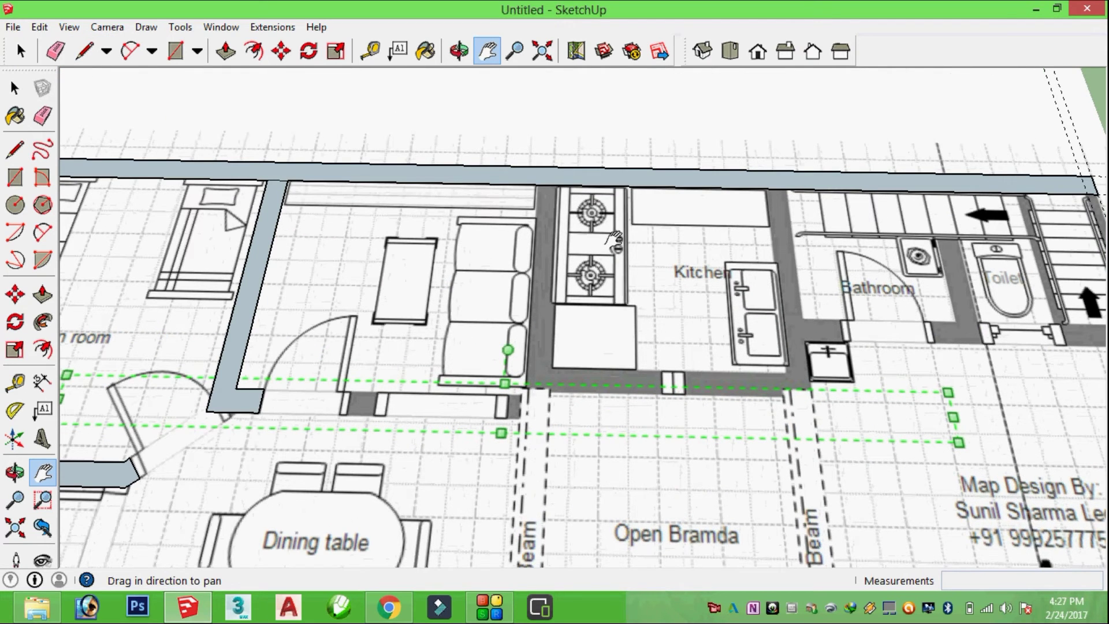
pyautogui.press('l')
pyautogui.click(557, 185)
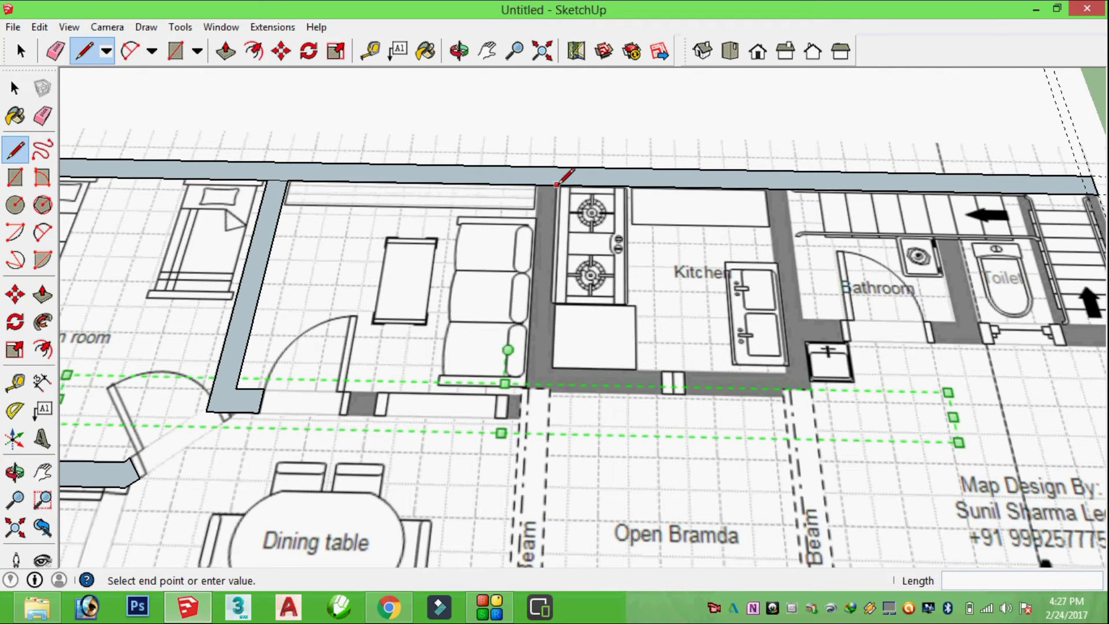
pyautogui.click(548, 366)
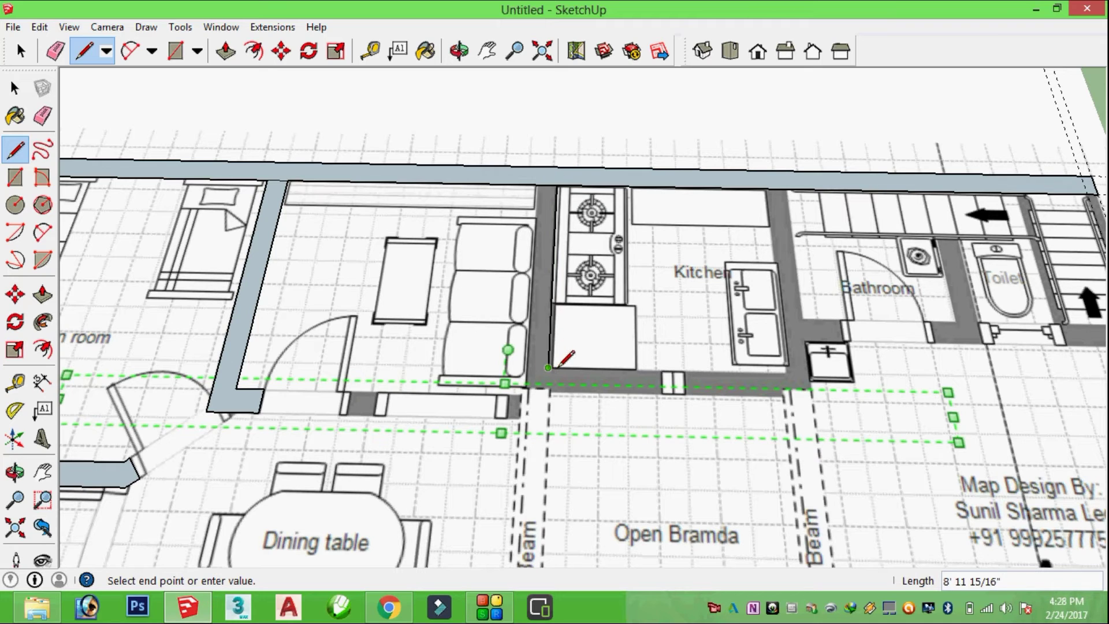
pyautogui.click(661, 370)
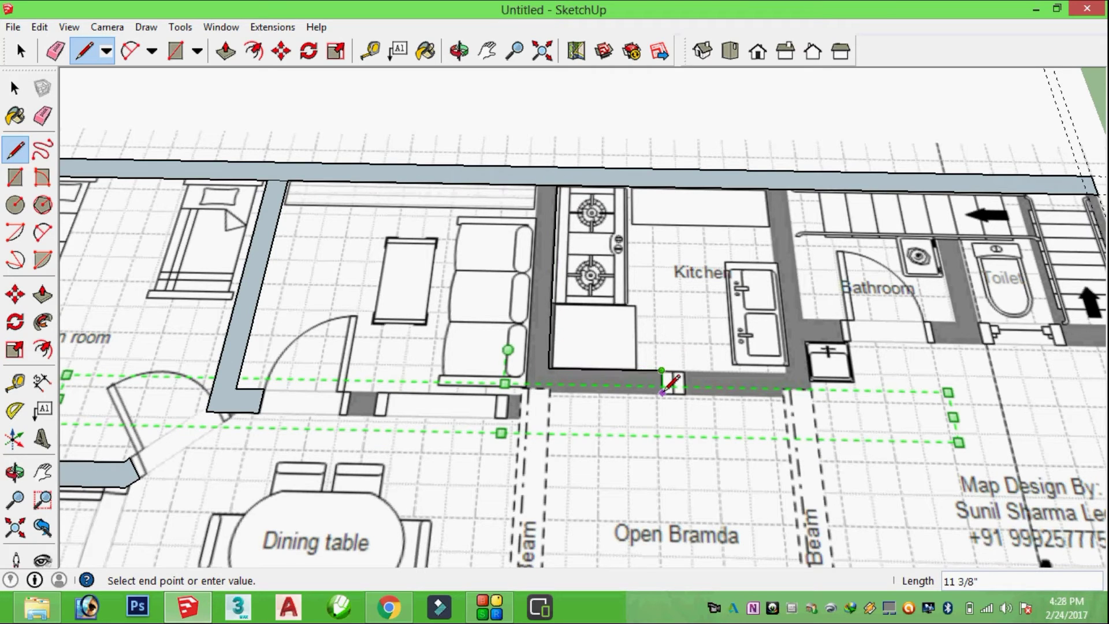
pyautogui.click(663, 393)
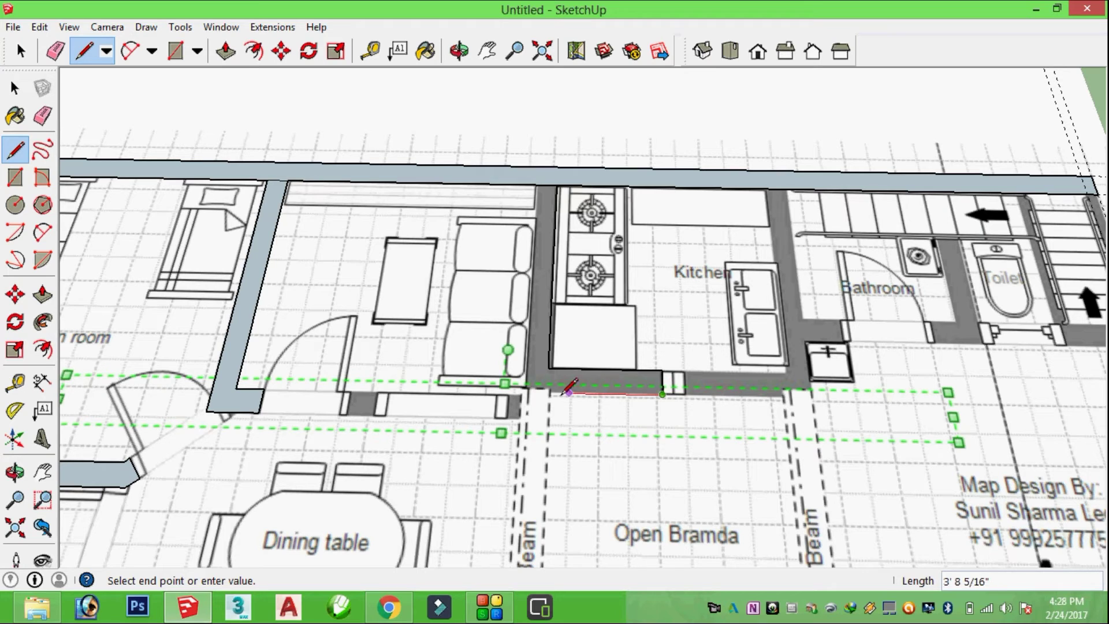
pyautogui.click(525, 392)
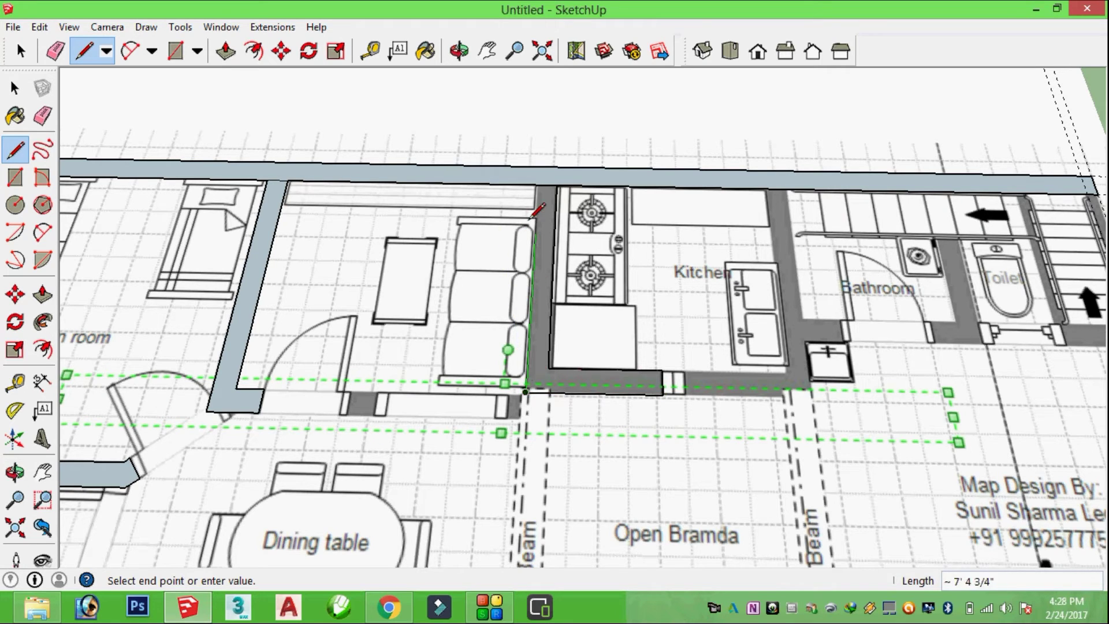
pyautogui.click(539, 185)
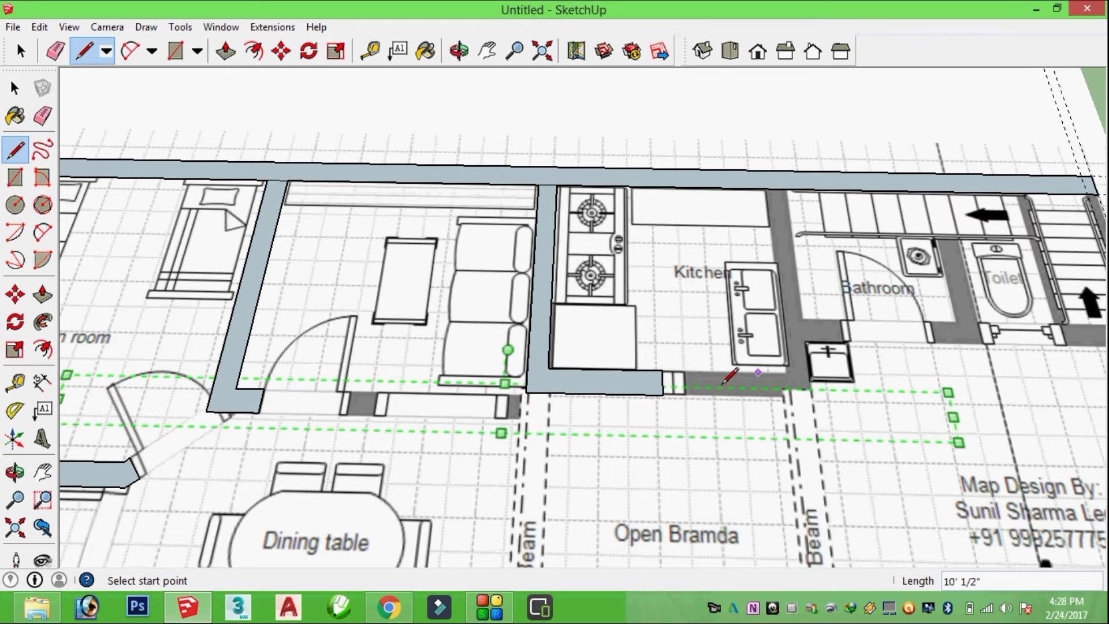
# Trace the kitchen's right wall beside the sink and close it into a face
pyautogui.click(687, 392)
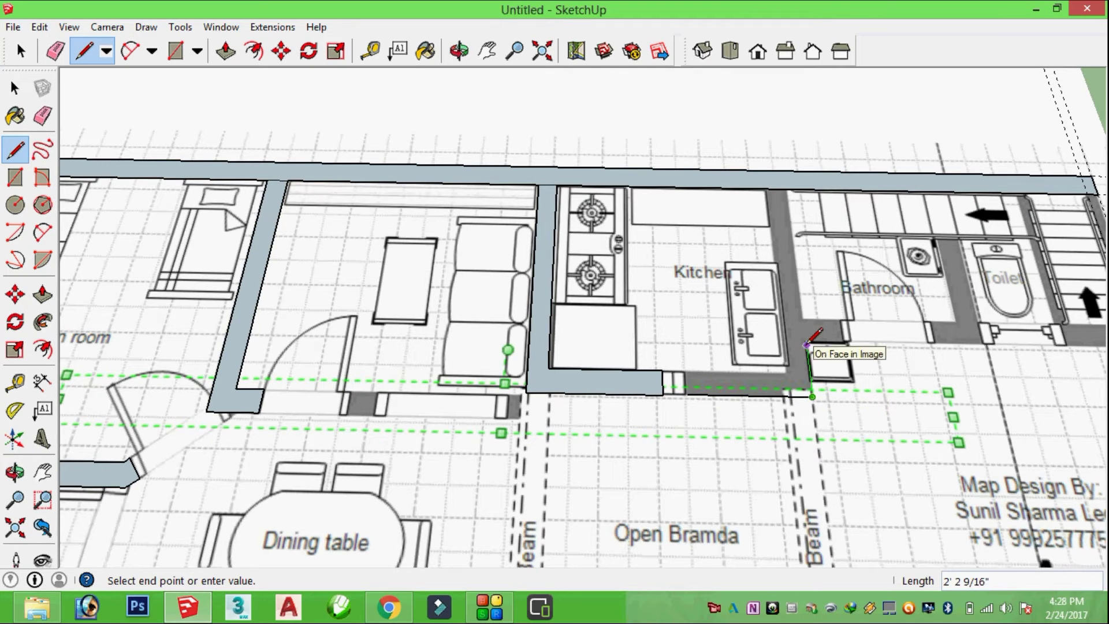
pyautogui.click(807, 344)
pyautogui.click(845, 341)
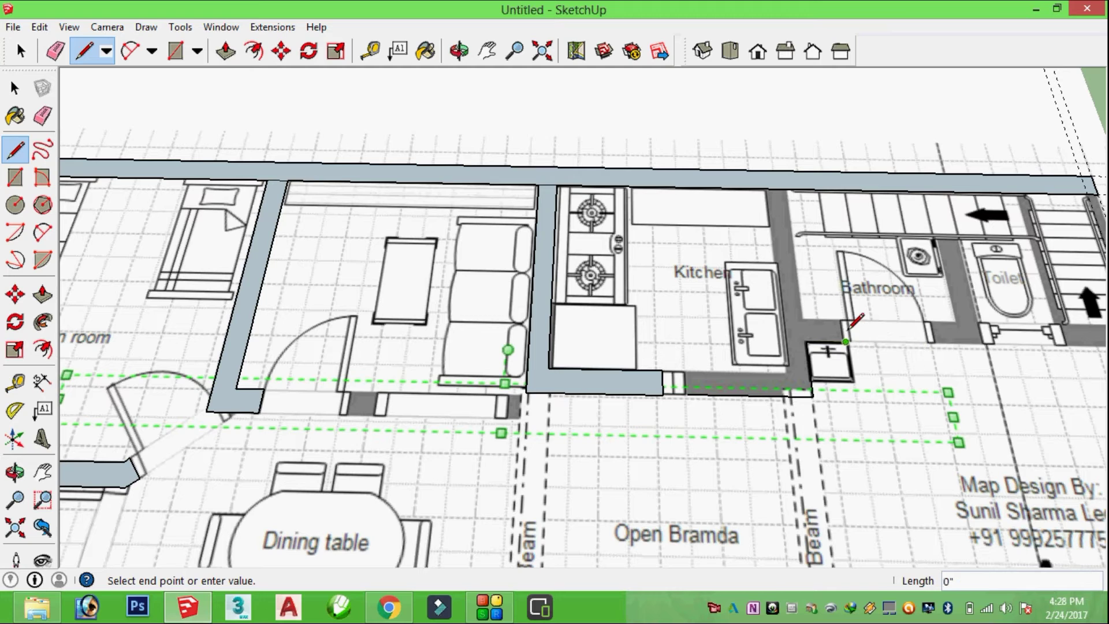
pyautogui.click(843, 319)
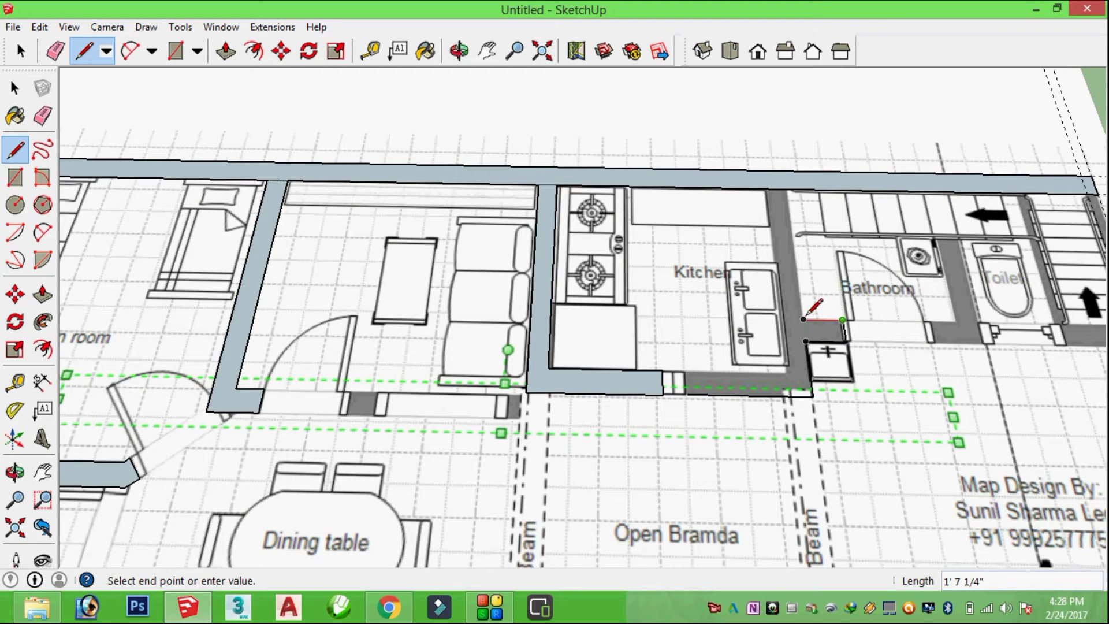
pyautogui.click(803, 318)
pyautogui.click(787, 188)
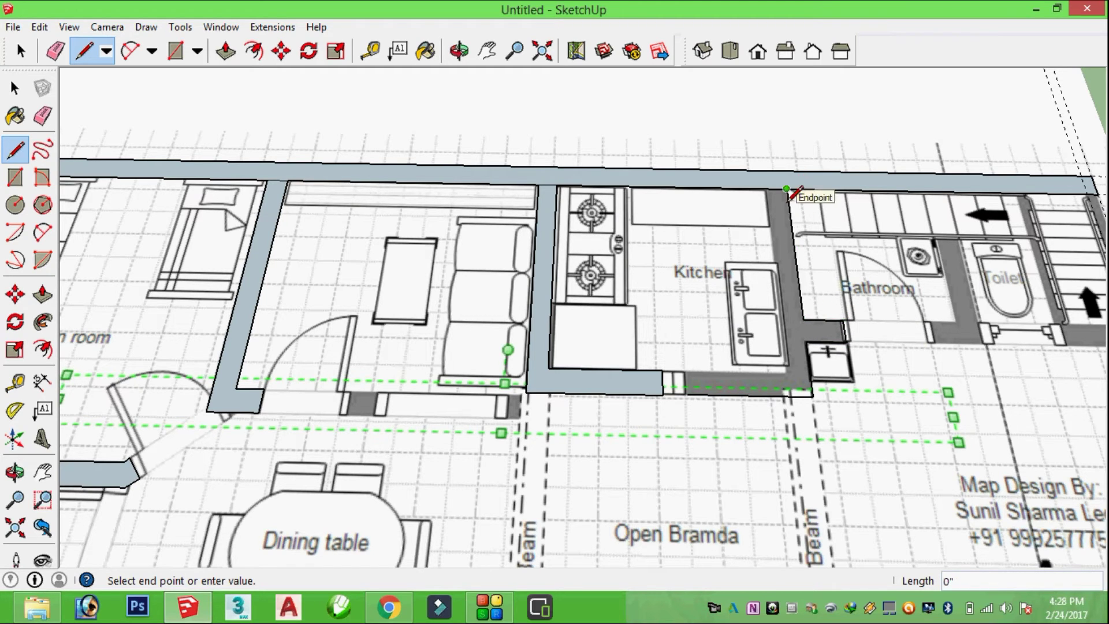
pyautogui.press('Escape')
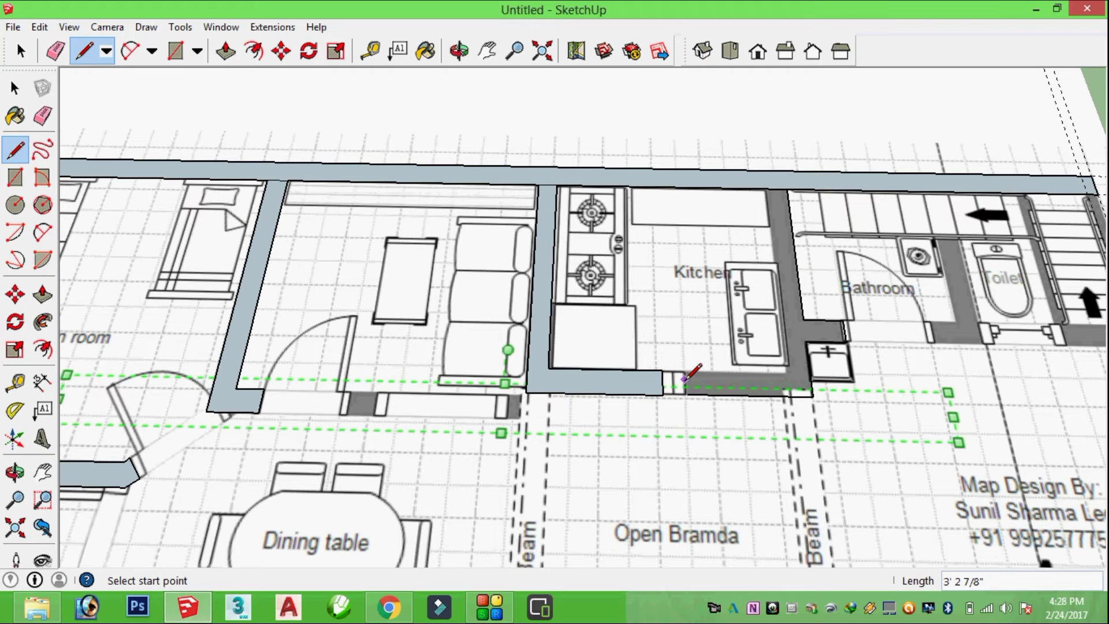
pyautogui.click(686, 371)
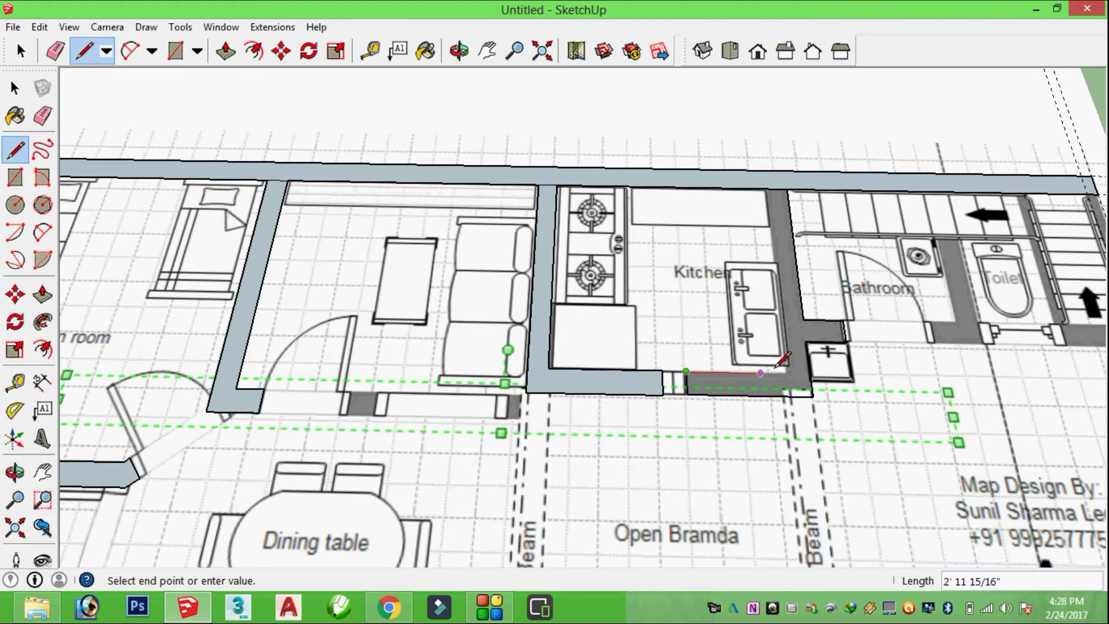
pyautogui.click(784, 373)
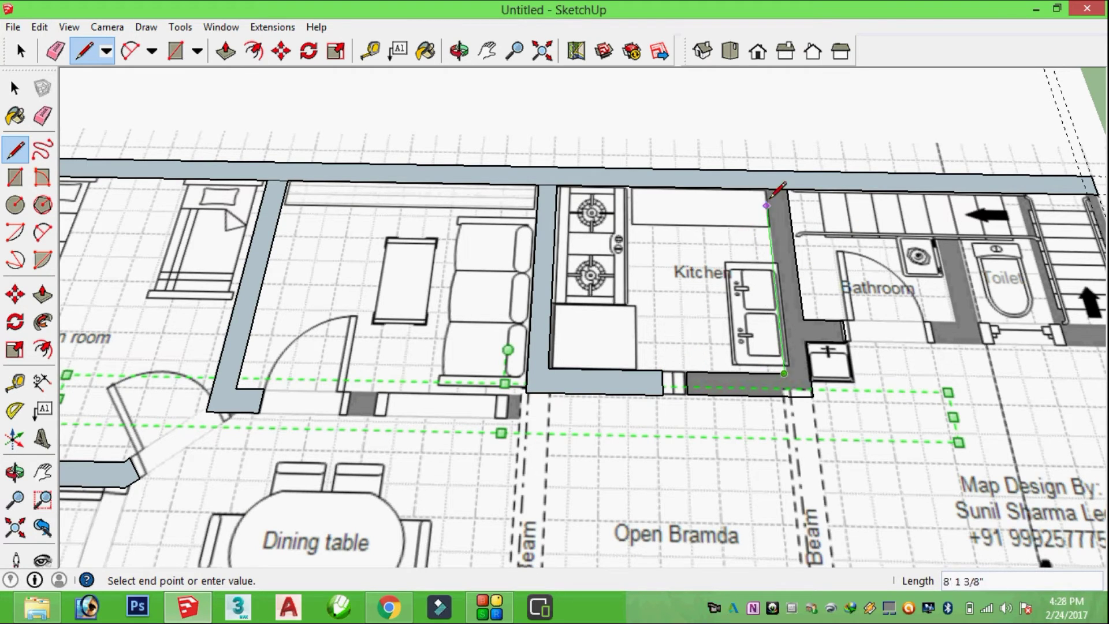
pyautogui.click(769, 188)
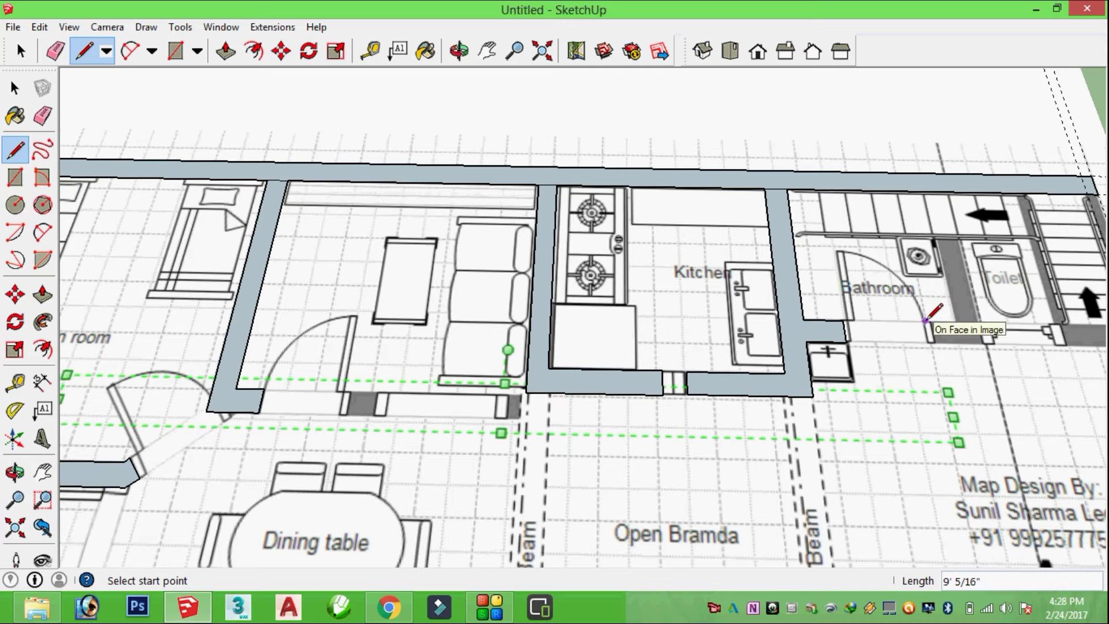
# Outline the short partition wall between bathroom and toilet into a closed face
pyautogui.click(937, 237)
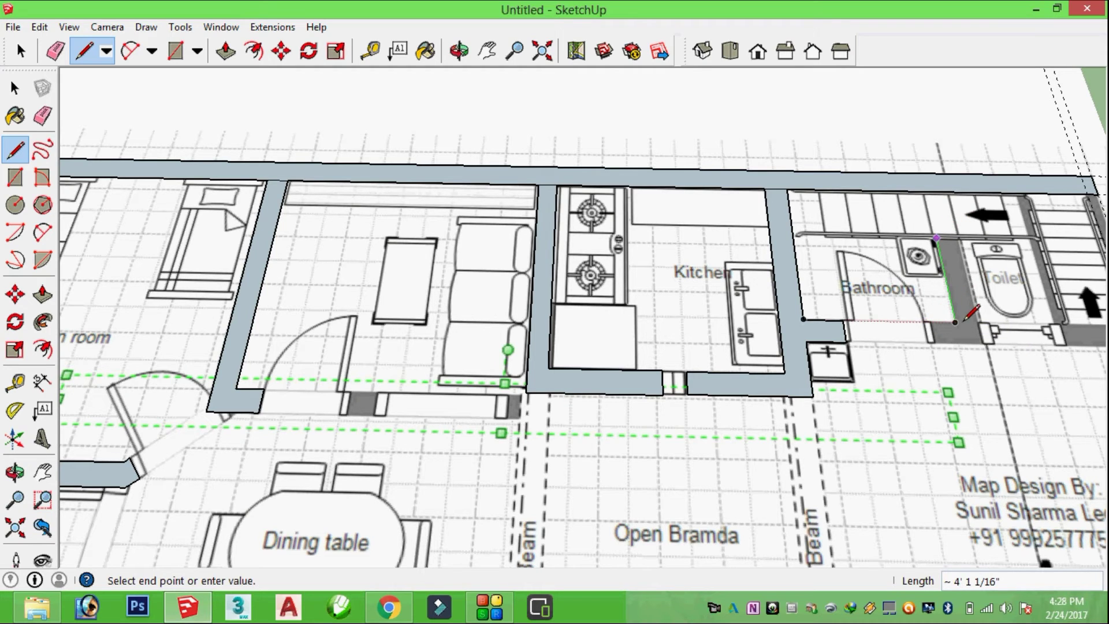
pyautogui.click(956, 322)
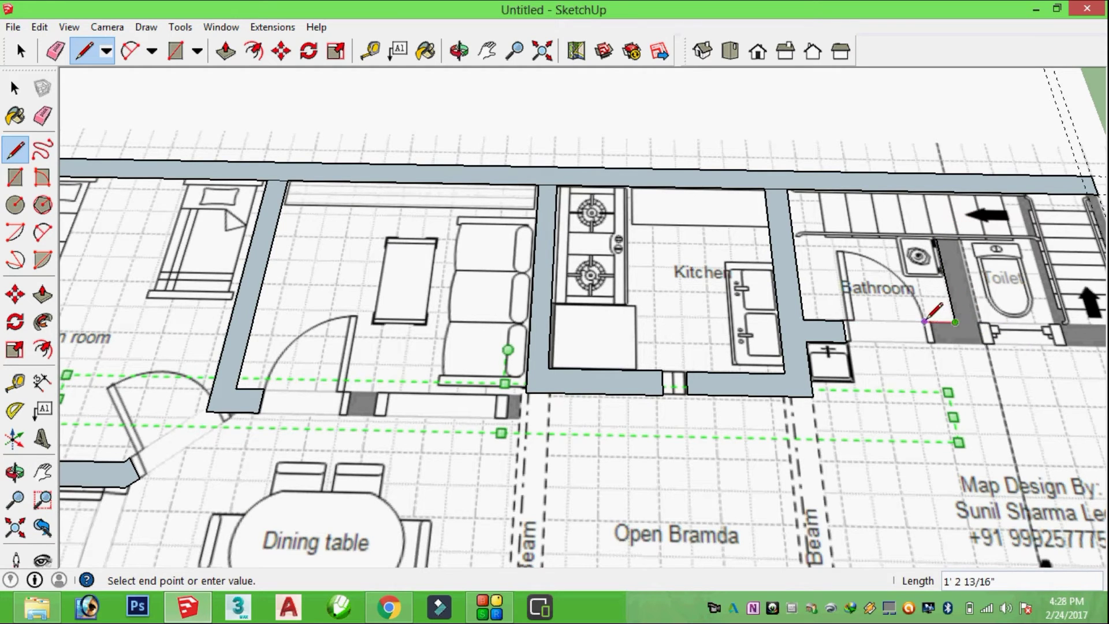
pyautogui.click(929, 345)
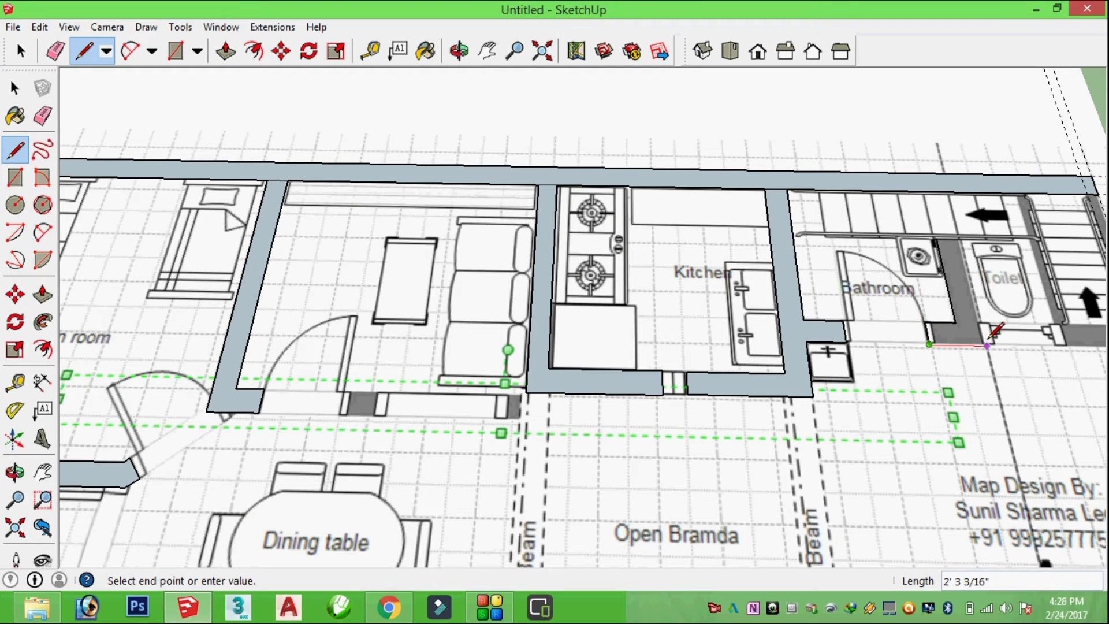
pyautogui.click(987, 345)
pyautogui.click(960, 239)
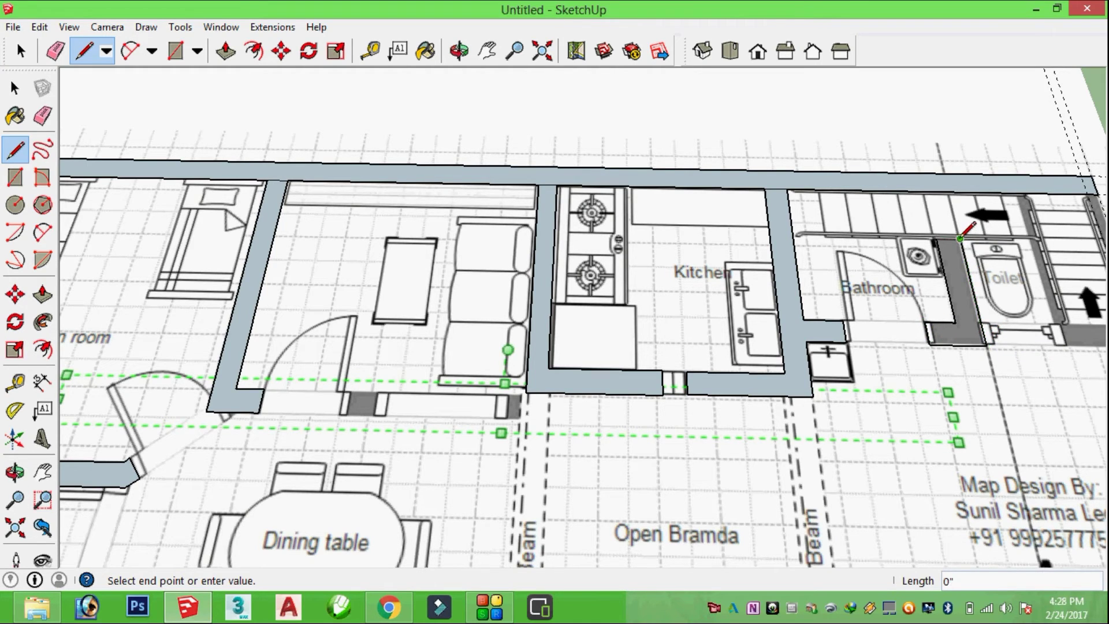
pyautogui.click(937, 238)
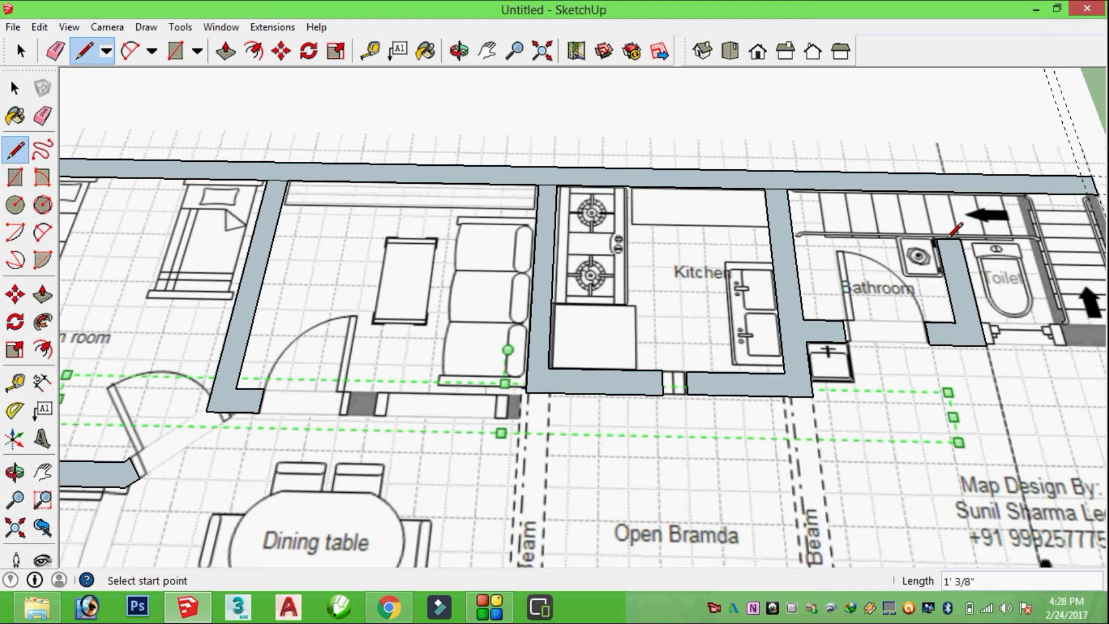
pyautogui.scroll(-3, 1019, 261)
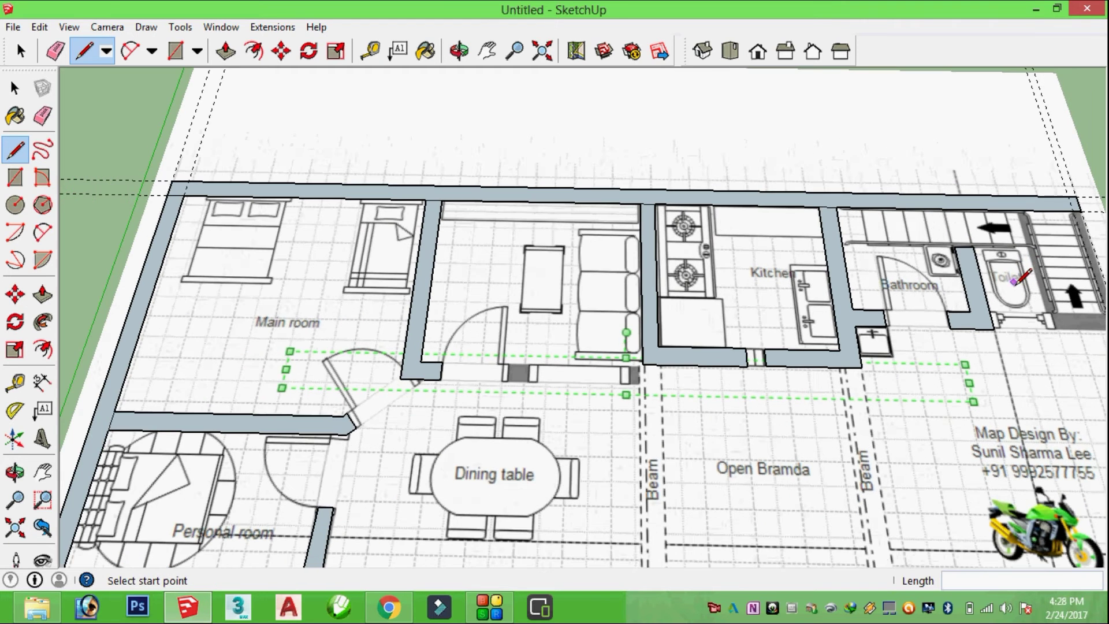
# Trace the wall beside the stairs into a closed face
pyautogui.press('h')
pyautogui.moveTo(1010, 309); pyautogui.dragTo(748, 271)
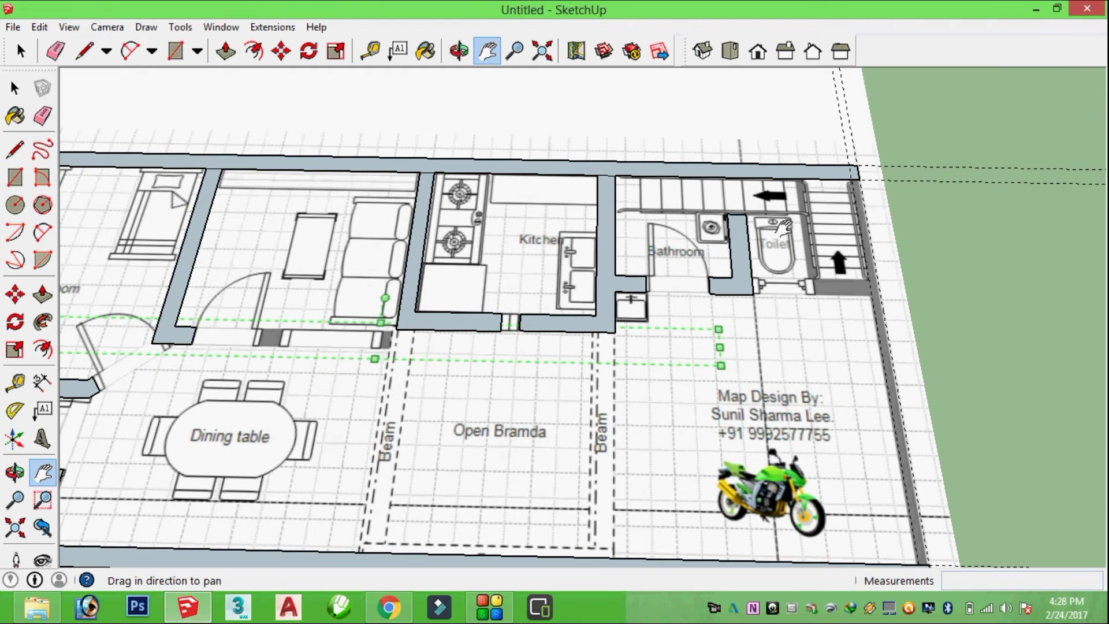
pyautogui.press('l')
pyautogui.click(872, 297)
pyautogui.click(808, 278)
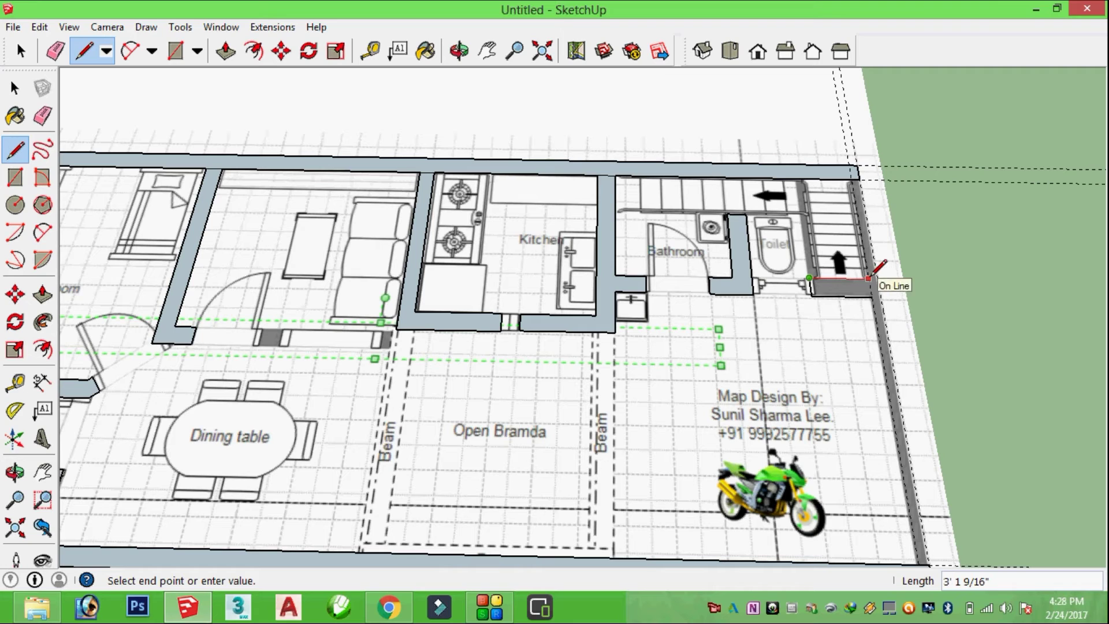
pyautogui.click(872, 295)
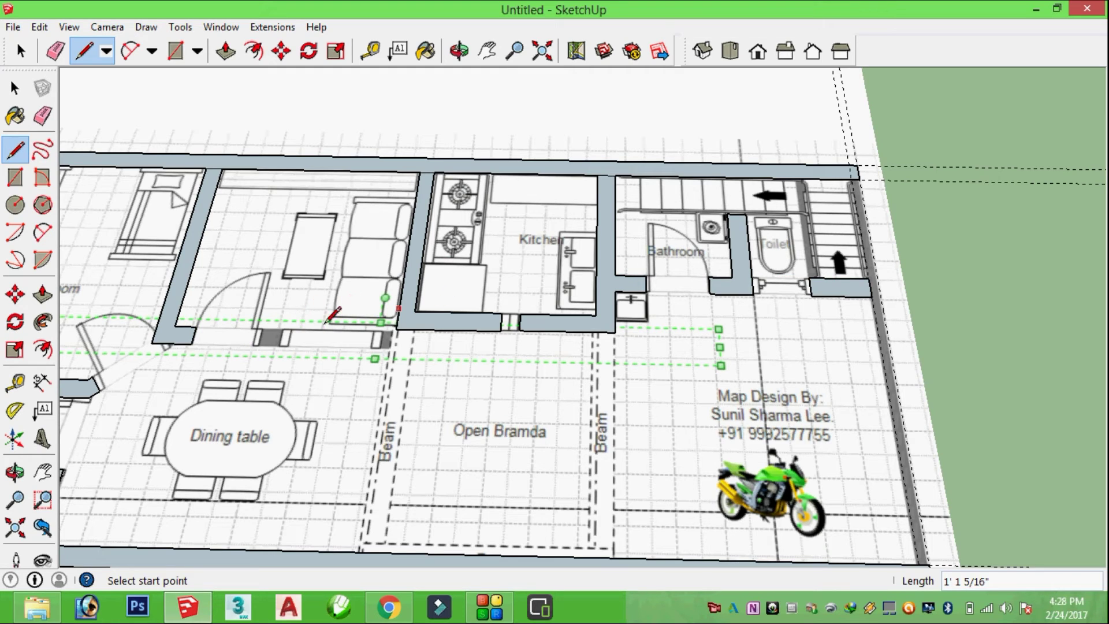
# Trace the wall segment below the living-room sofa into a face, then zoom out
pyautogui.click(260, 328)
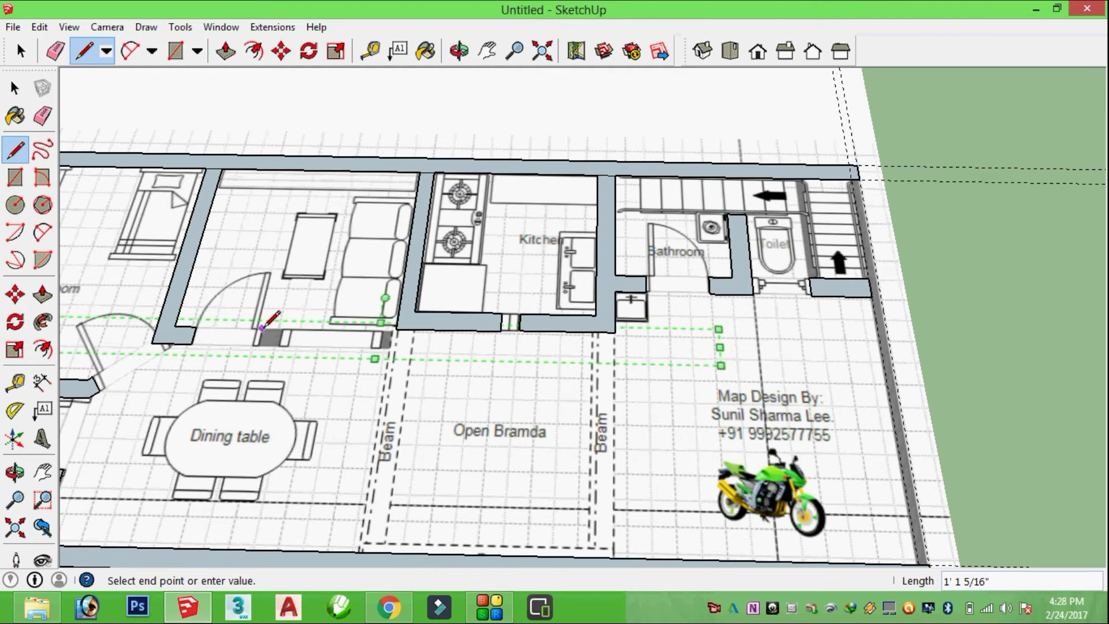
pyautogui.click(396, 329)
pyautogui.click(393, 347)
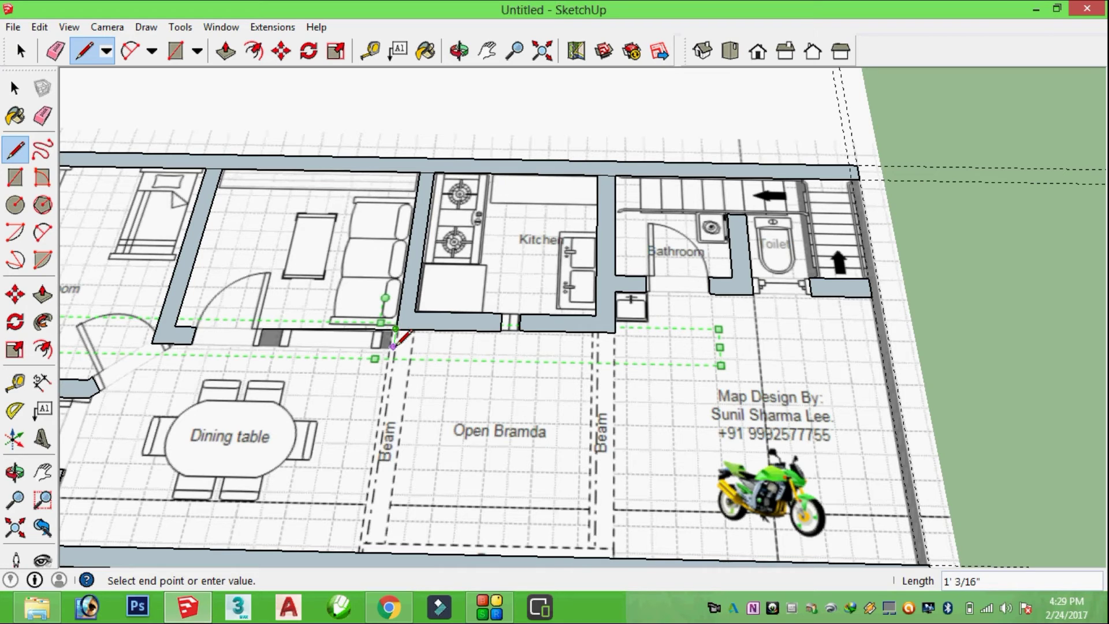
pyautogui.click(257, 345)
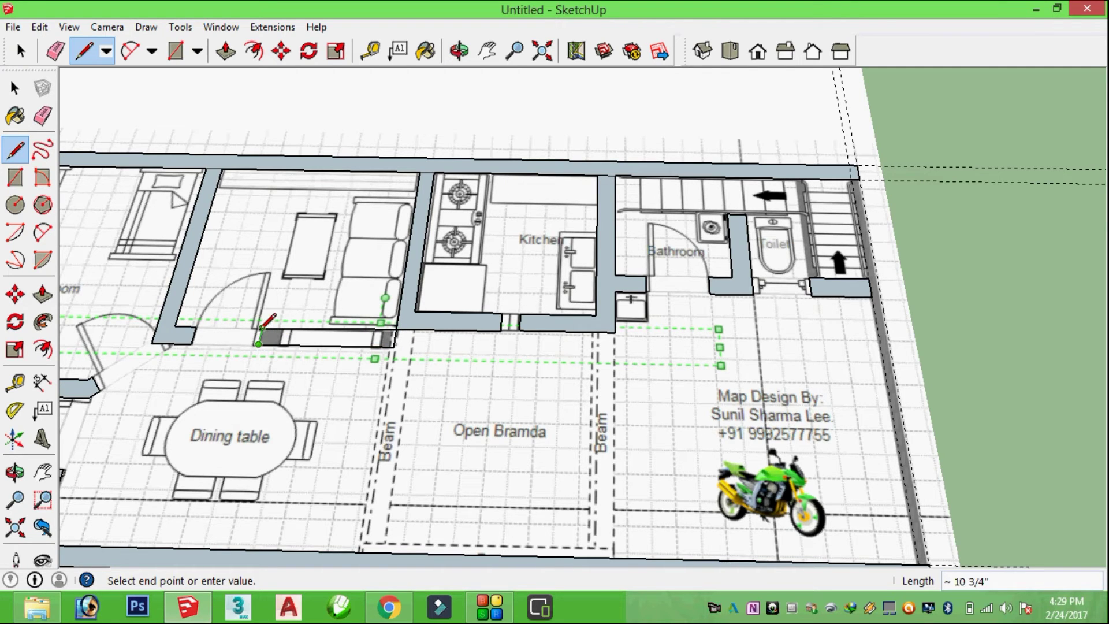
pyautogui.scroll(-5, 384, 367)
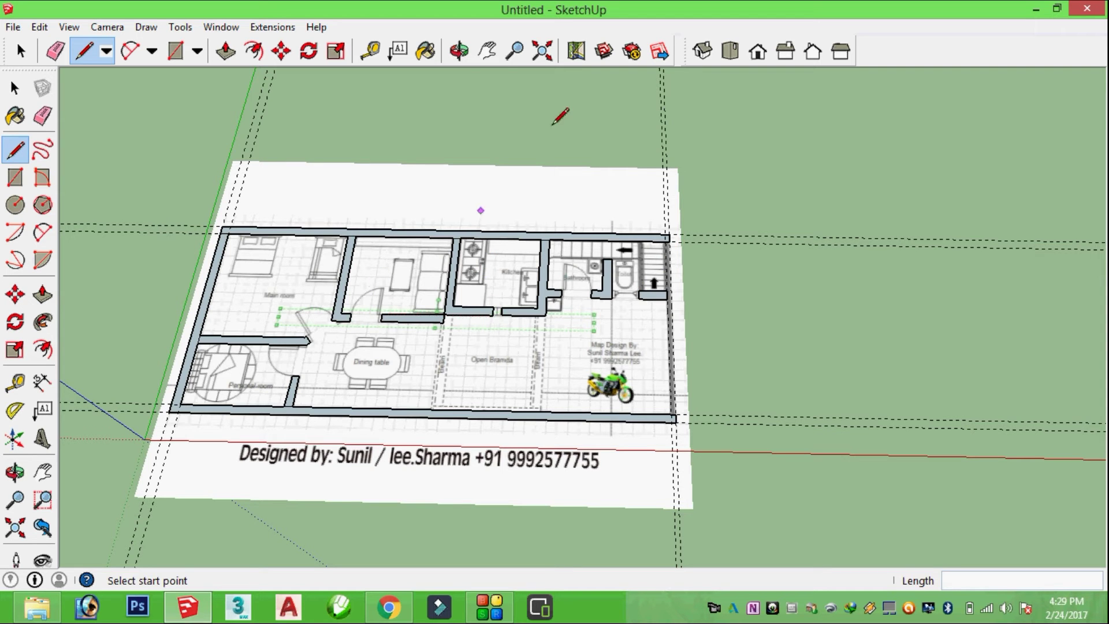
# Orbit to a flatter angle and push the long top outer wall up to 10'
pyautogui.click(459, 51)
pyautogui.moveTo(489, 218); pyautogui.dragTo(488, 292)
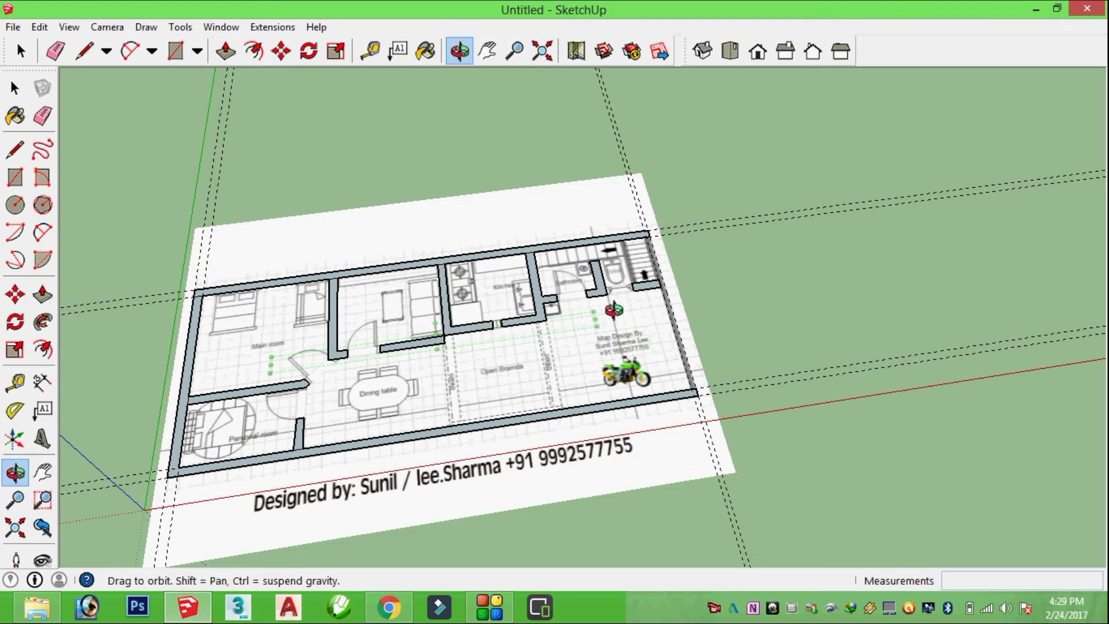
pyautogui.click(226, 51)
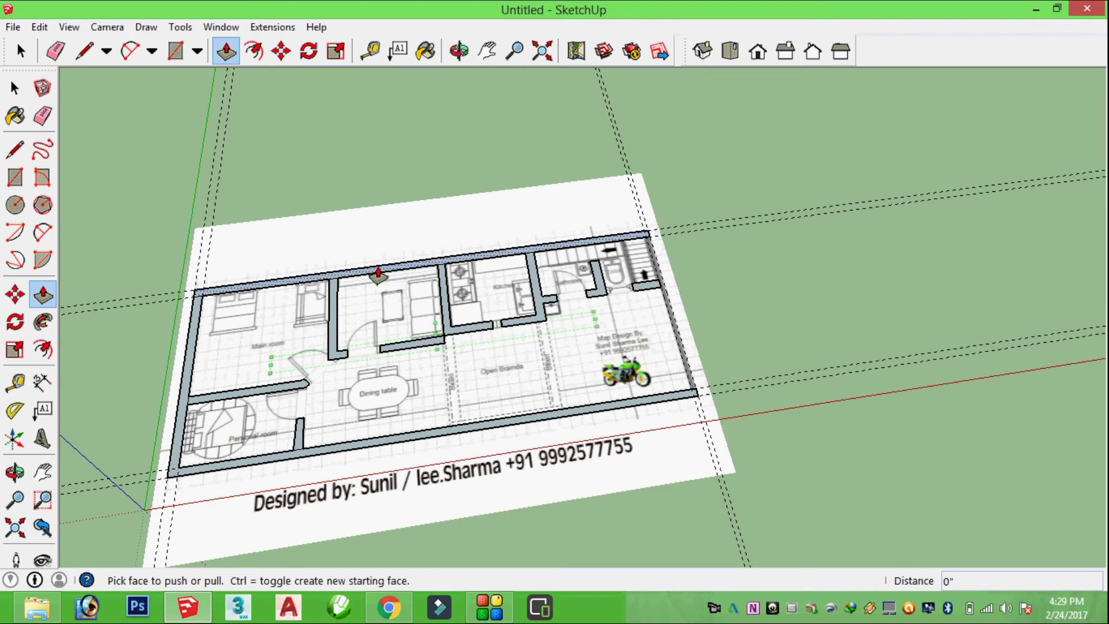
pyautogui.scroll(4, 368, 328)
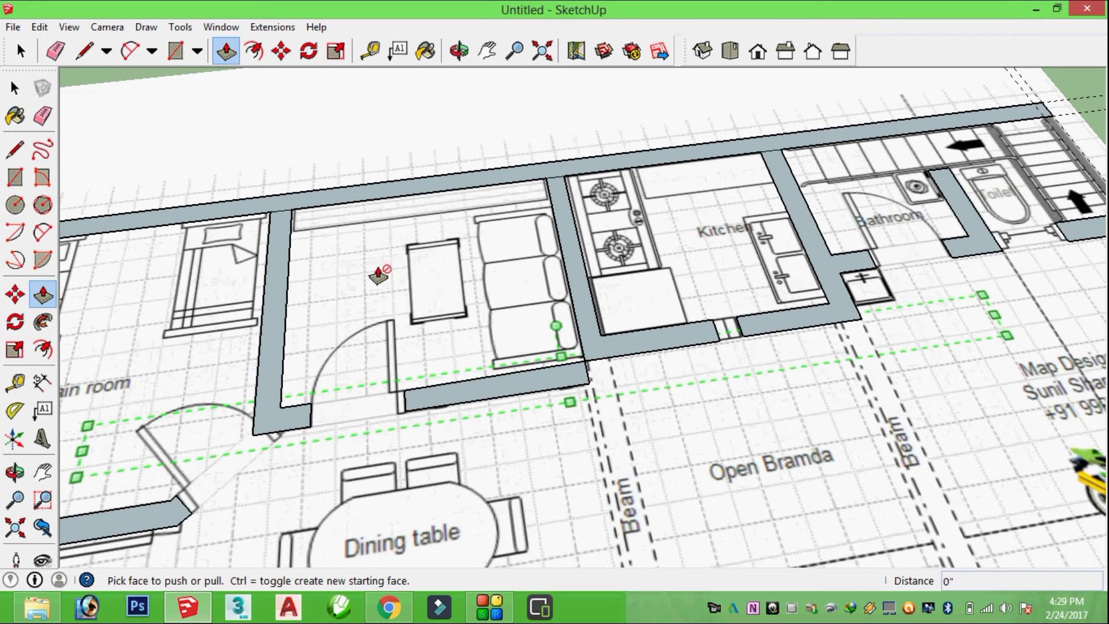
pyautogui.scroll(-3, 357, 237)
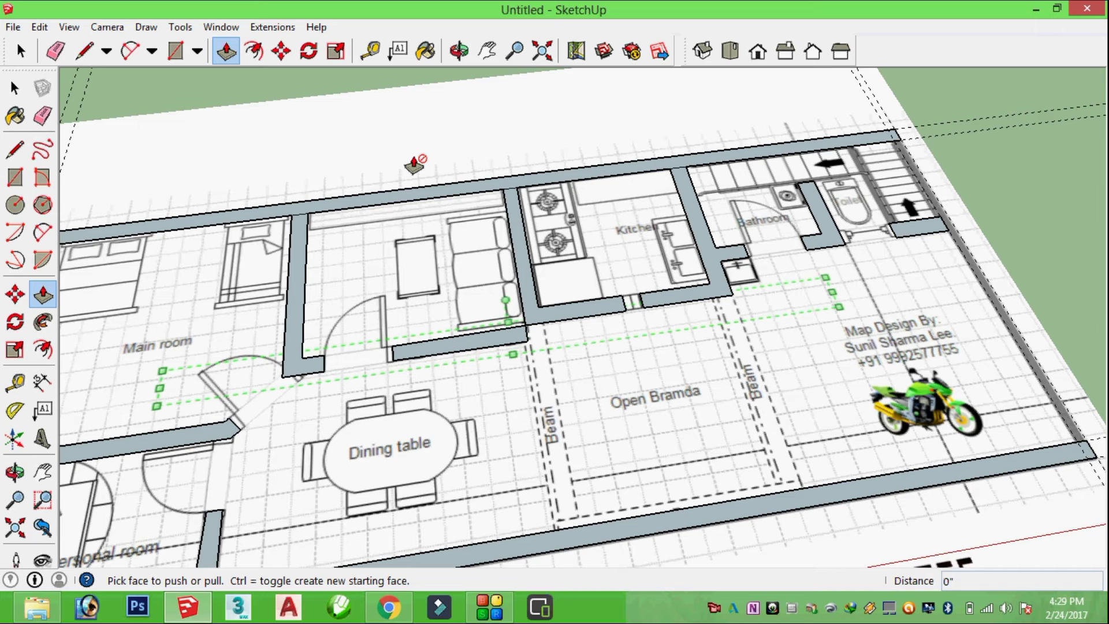
pyautogui.click(410, 202)
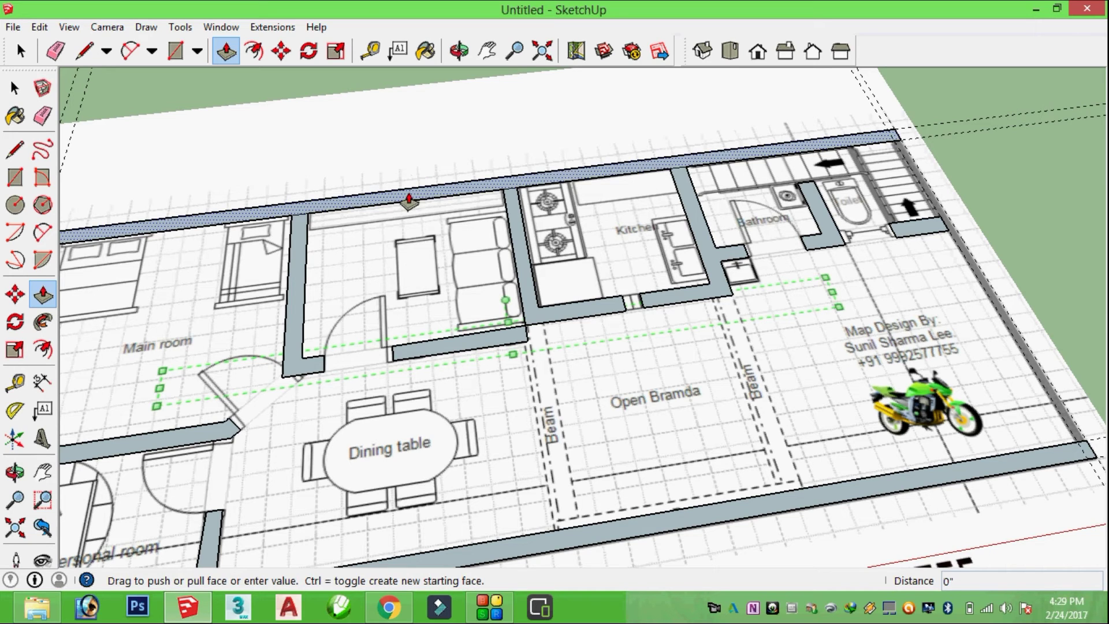
pyautogui.click(294, 271)
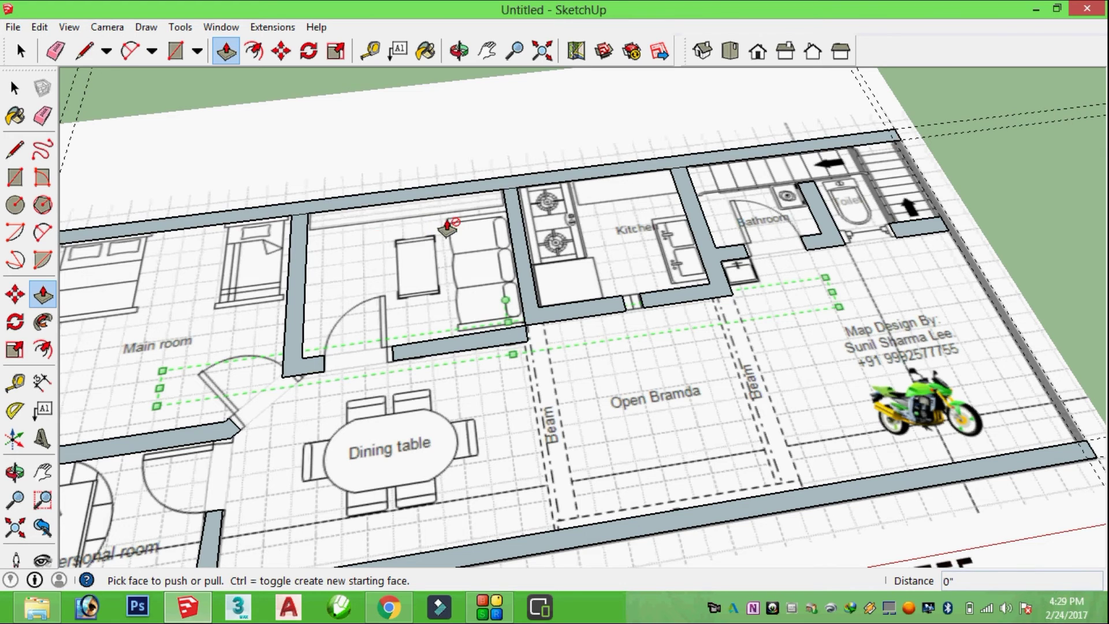
pyautogui.scroll(-3, 503, 266)
pyautogui.moveTo(433, 236); pyautogui.dragTo(433, 169)
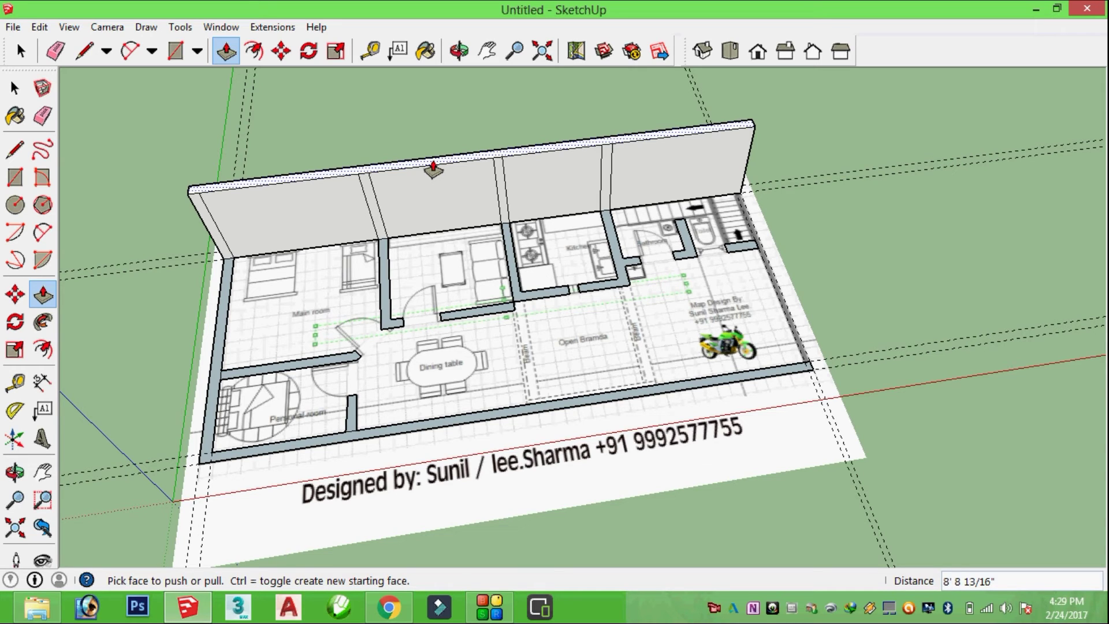
pyautogui.write("10'")
pyautogui.press('Return')
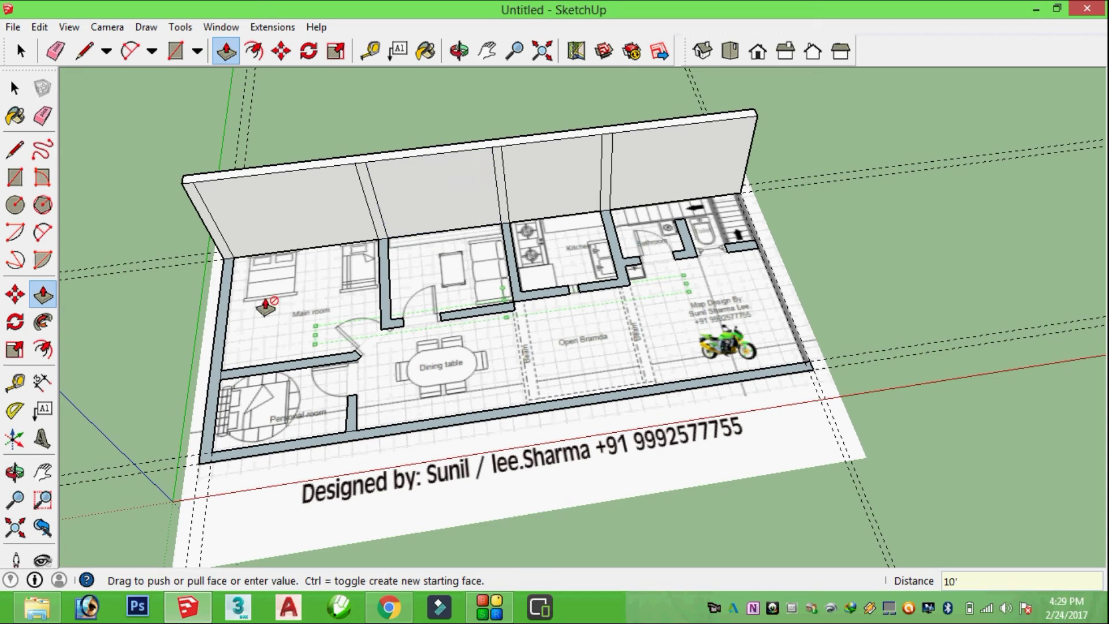
# Raise the left and front outer walls, Main room wall and living-room walls to 10'
pyautogui.moveTo(221, 347); pyautogui.dragTo(215, 319)
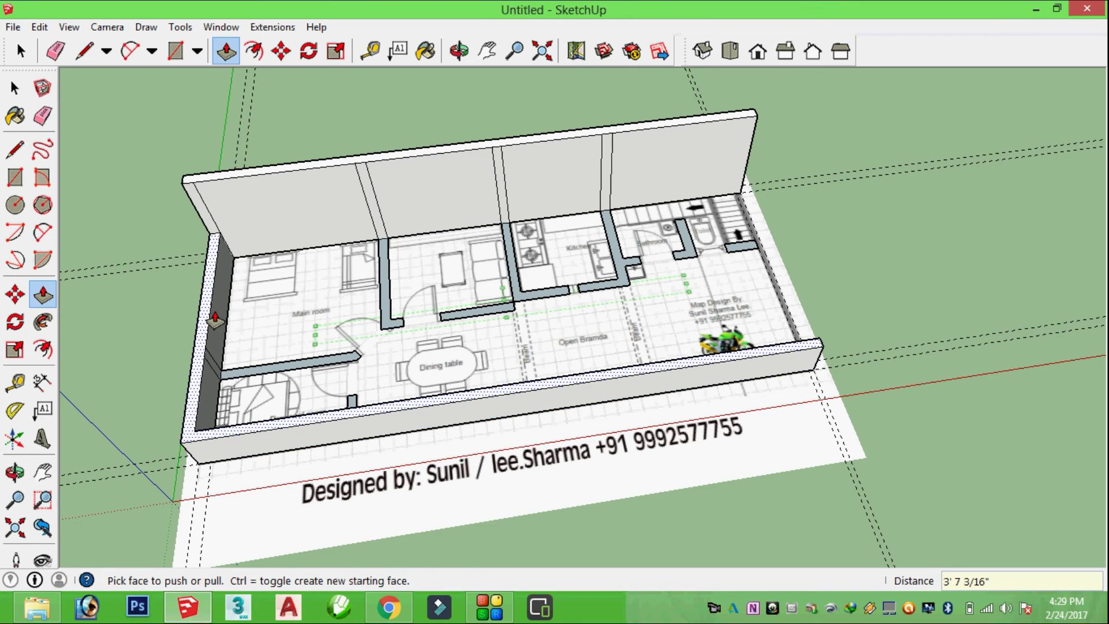
pyautogui.doubleClick(214, 320)
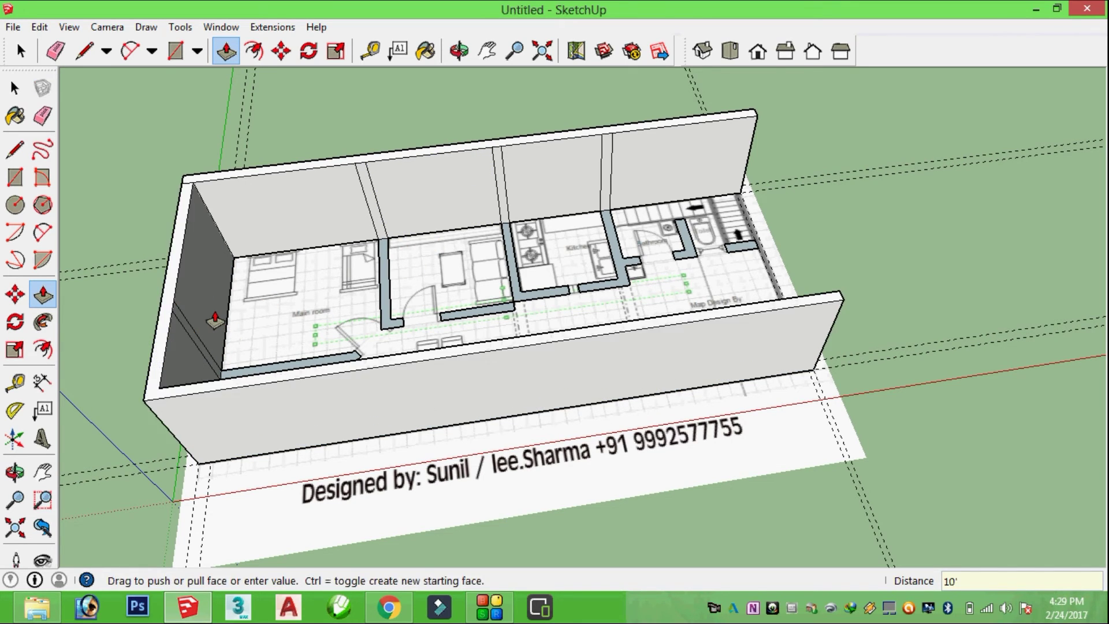
pyautogui.moveTo(341, 364); pyautogui.dragTo(334, 333)
pyautogui.doubleClick(334, 333)
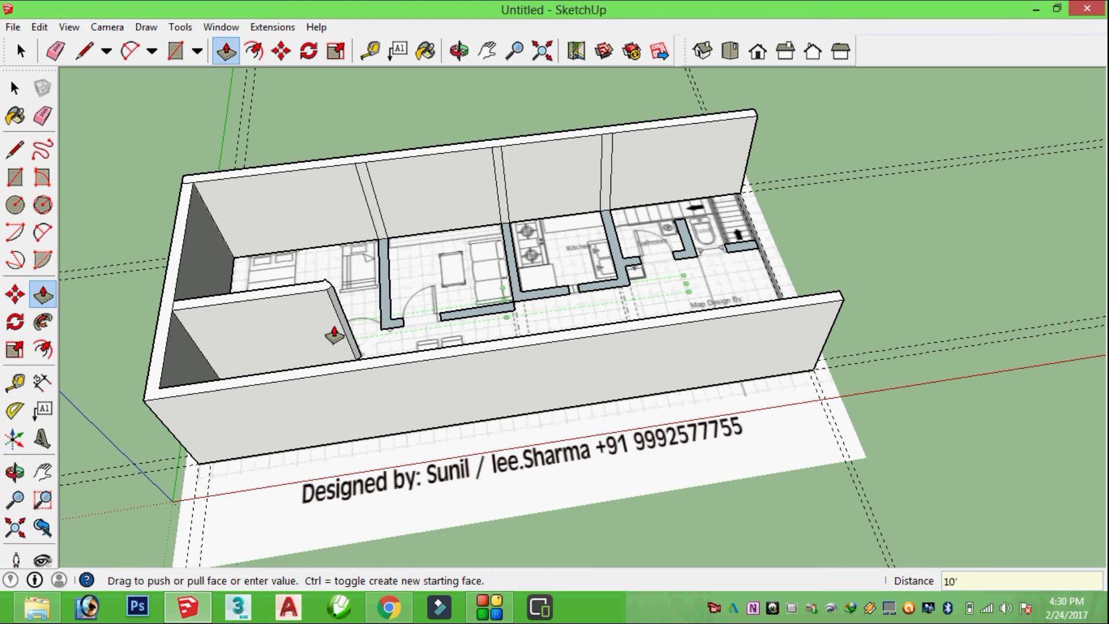
pyautogui.moveTo(385, 304); pyautogui.dragTo(382, 268)
pyautogui.doubleClick(383, 267)
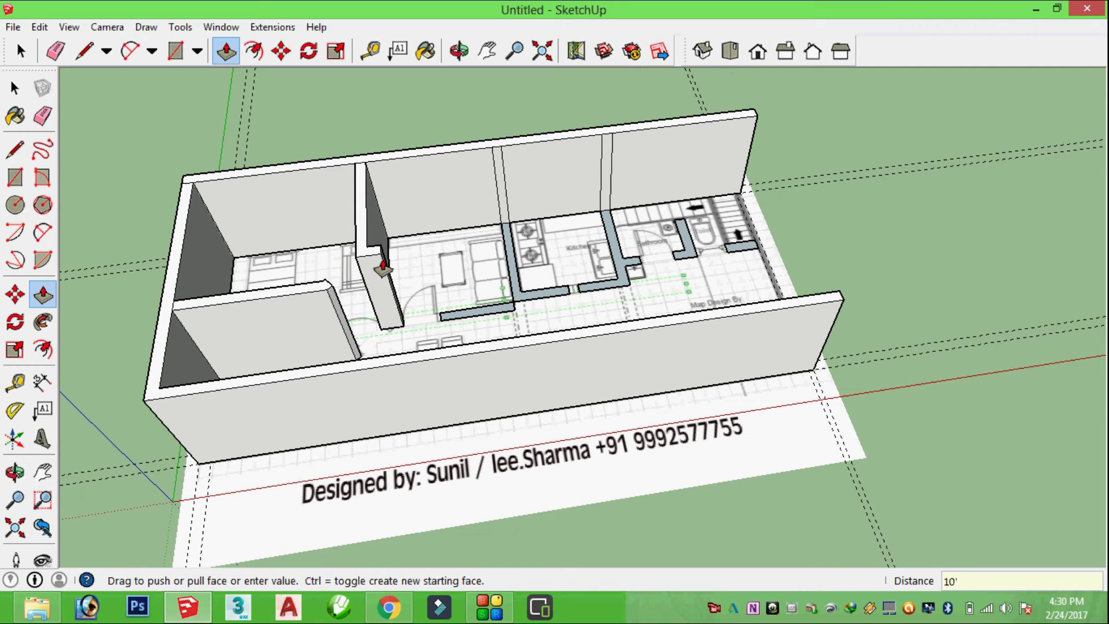
pyautogui.moveTo(507, 316); pyautogui.dragTo(495, 269)
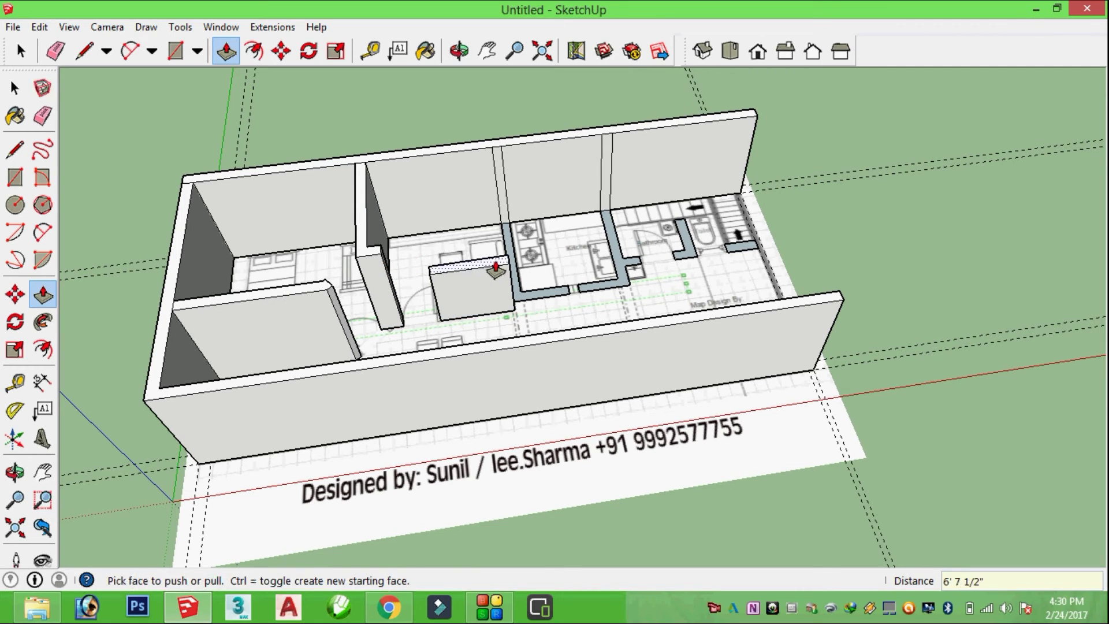
pyautogui.doubleClick(496, 269)
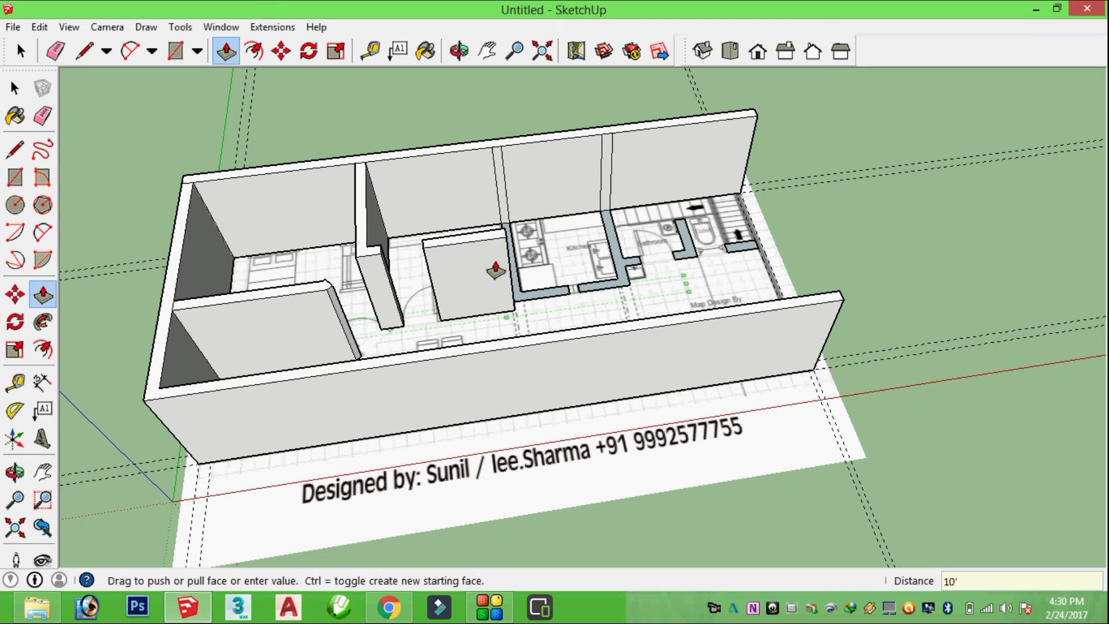
# Attempt to raise the L-shaped kitchen wall, then cancel the failed push
pyautogui.moveTo(519, 298); pyautogui.dragTo(516, 250)
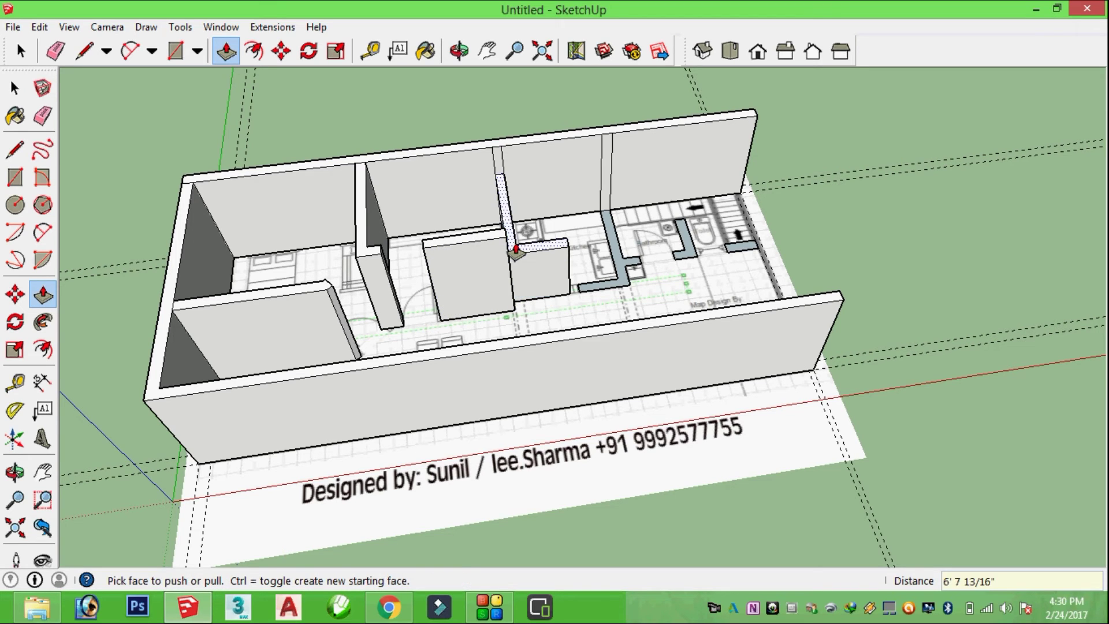
pyautogui.doubleClick(516, 249)
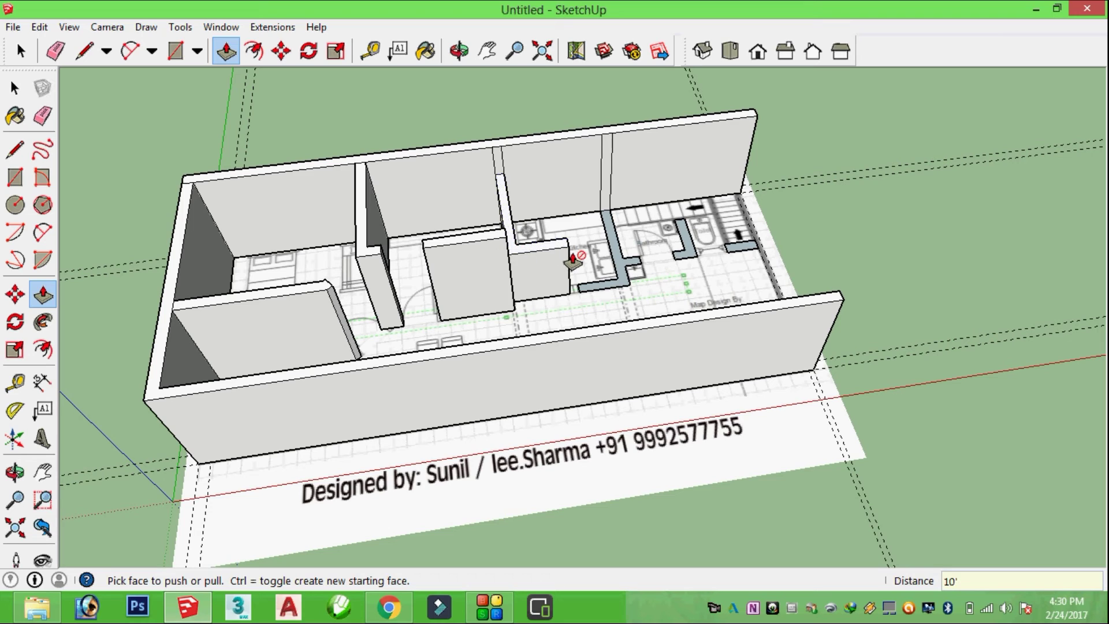
pyautogui.click(533, 255)
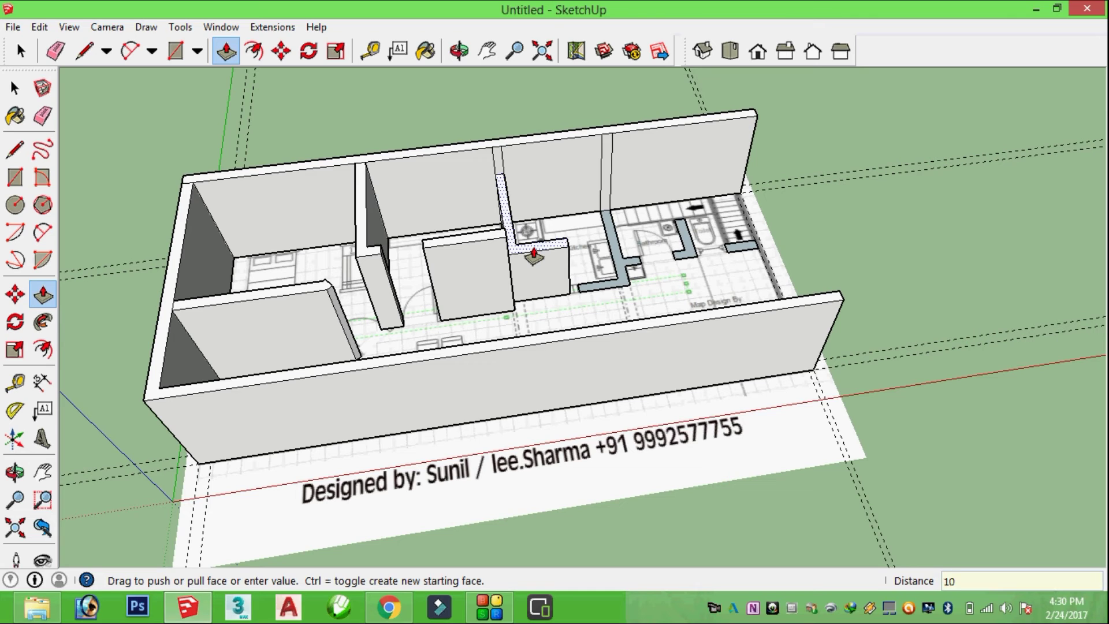
pyautogui.click(534, 254)
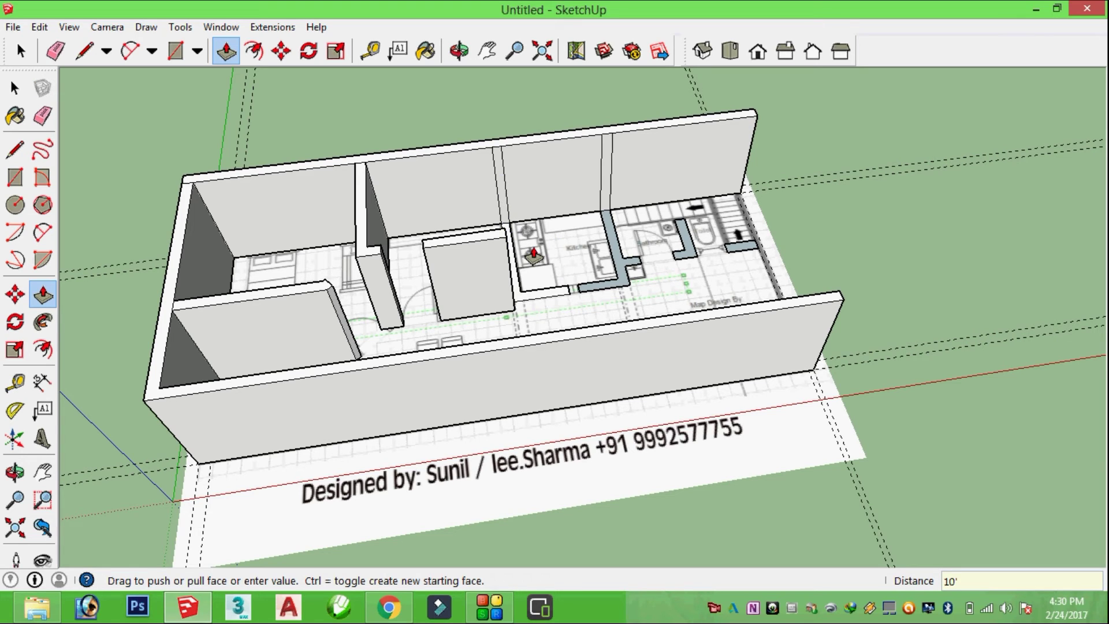
pyautogui.press('Escape')
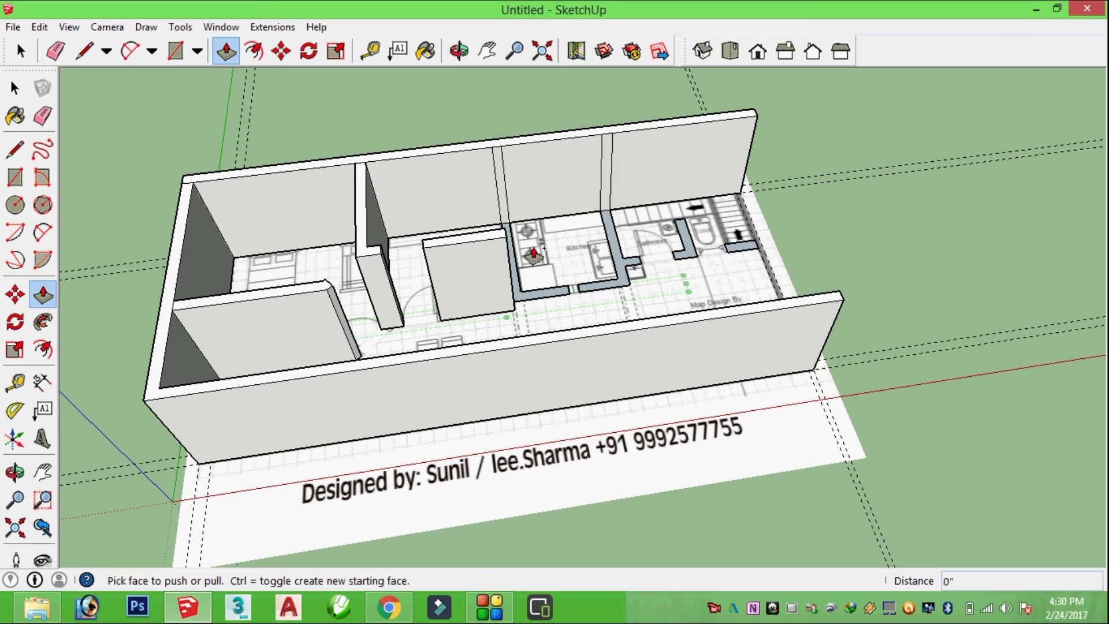
# Raise the L-shaped kitchen and bathroom walls and both stair-side pieces to 10'
pyautogui.moveTo(517, 294); pyautogui.dragTo(510, 254)
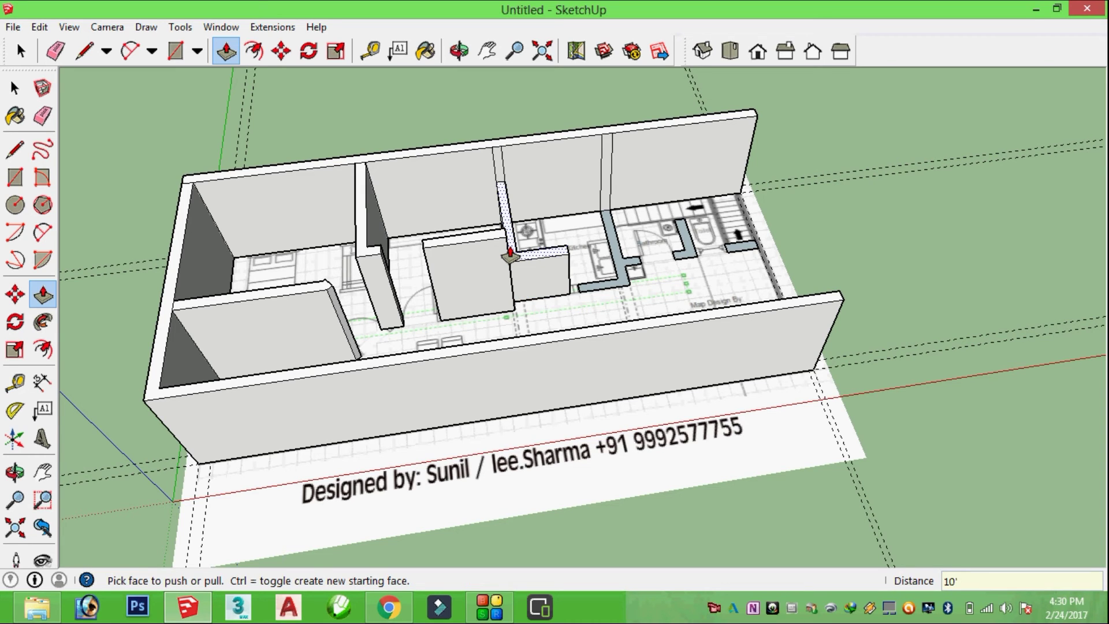
pyautogui.doubleClick(511, 254)
pyautogui.moveTo(623, 250); pyautogui.dragTo(624, 216)
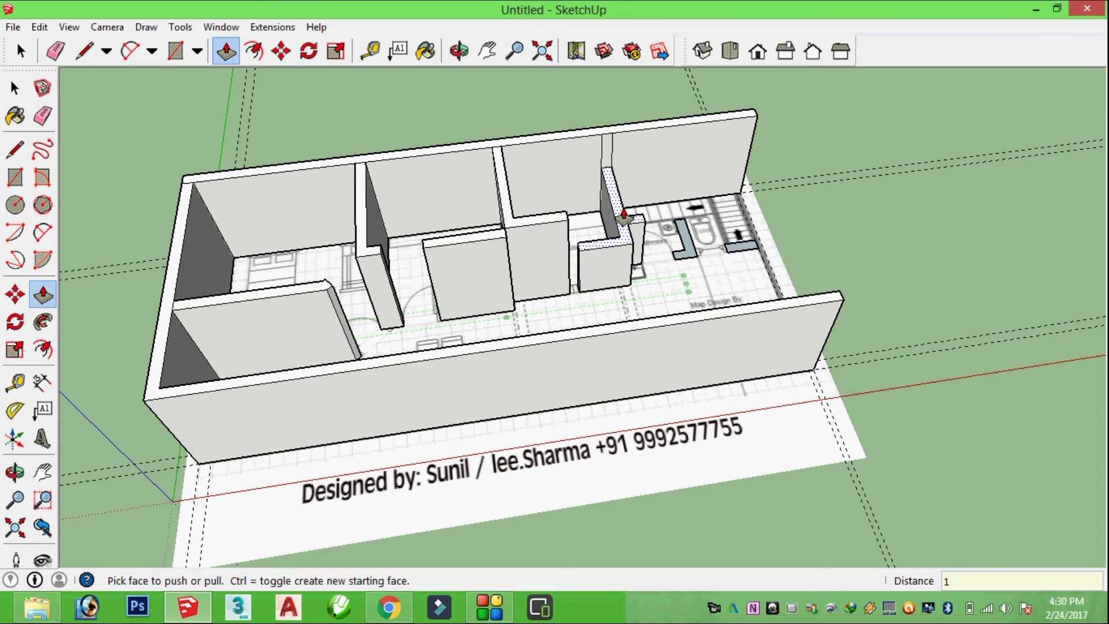
pyautogui.doubleClick(624, 217)
pyautogui.moveTo(703, 246); pyautogui.dragTo(687, 217)
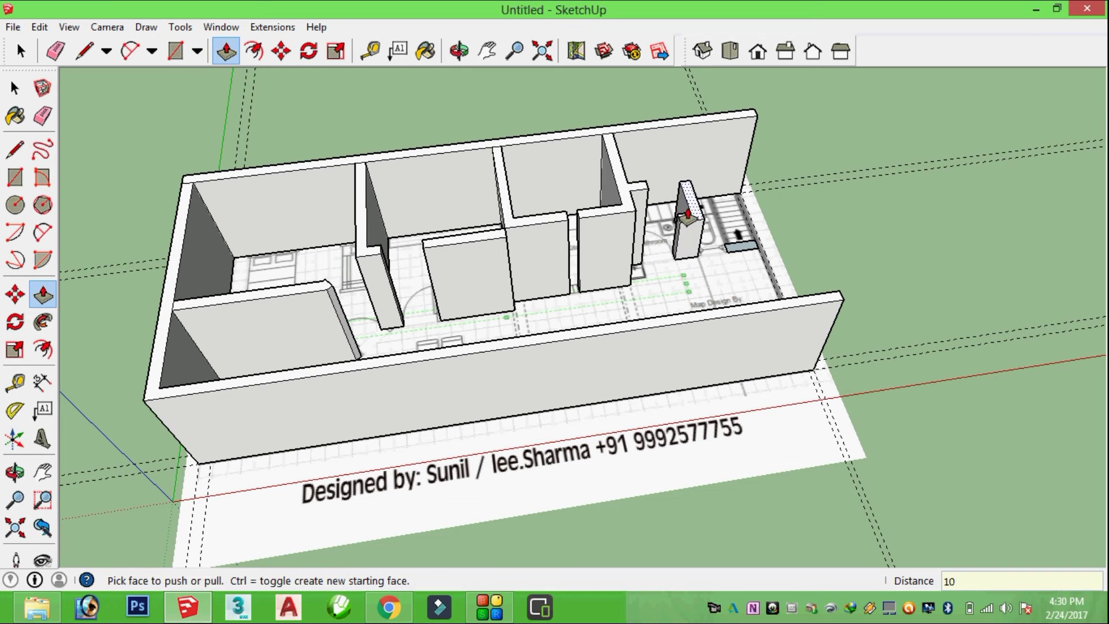
pyautogui.doubleClick(688, 215)
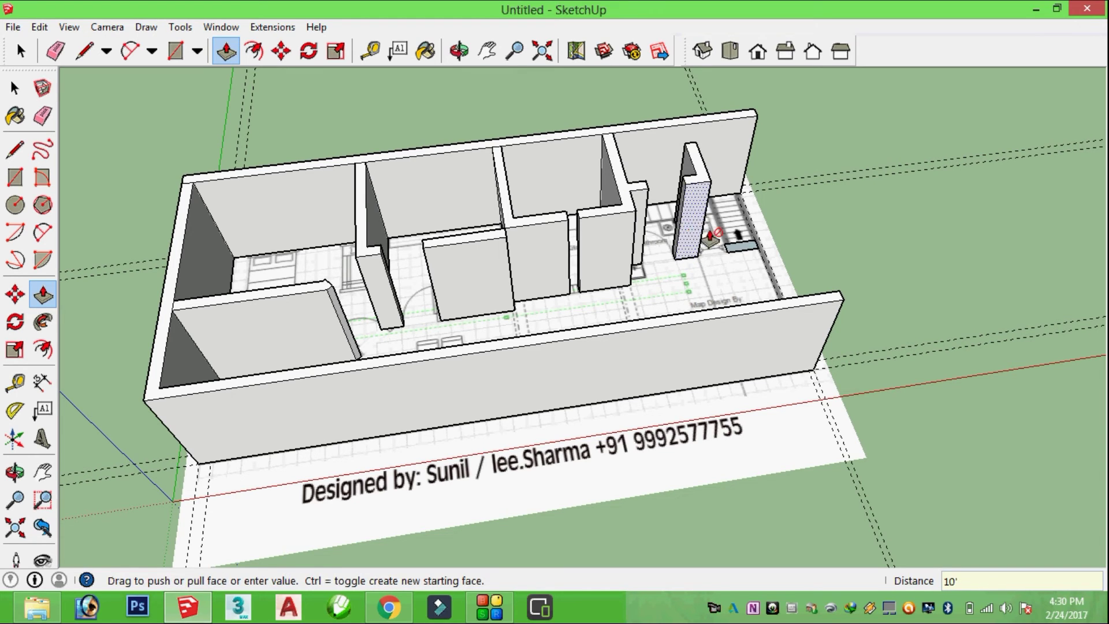
pyautogui.moveTo(735, 245); pyautogui.dragTo(739, 225)
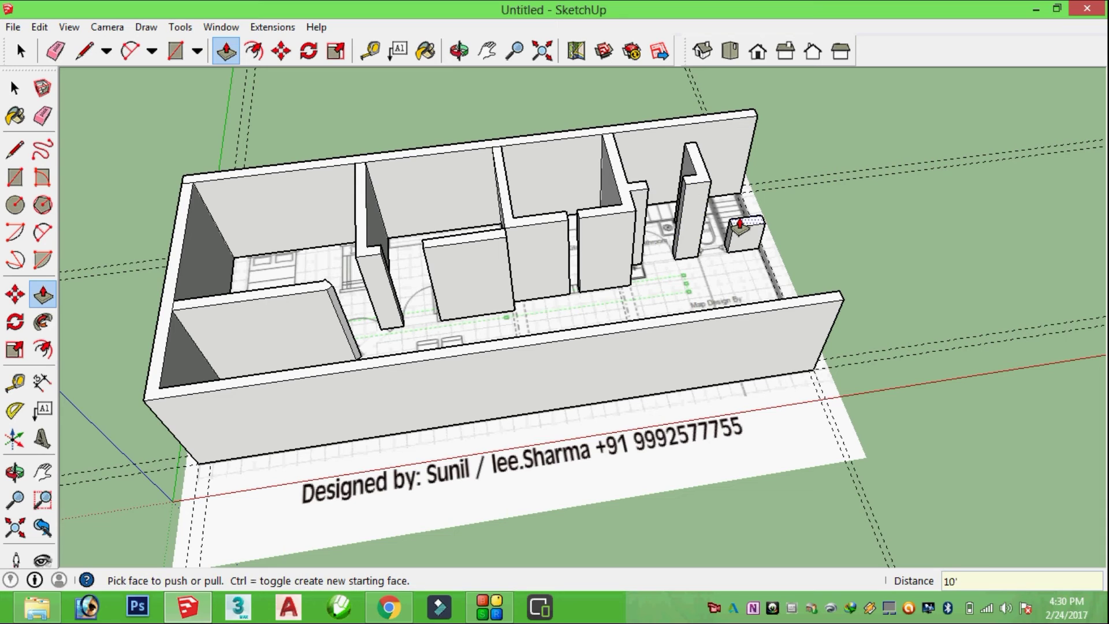
pyautogui.doubleClick(740, 225)
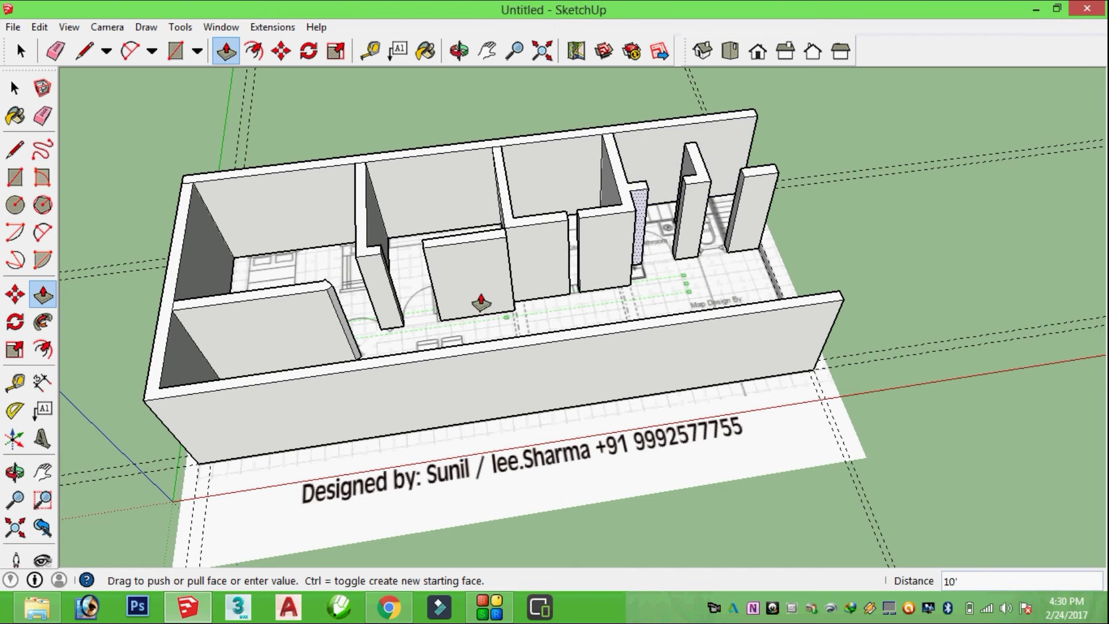
pyautogui.click(459, 51)
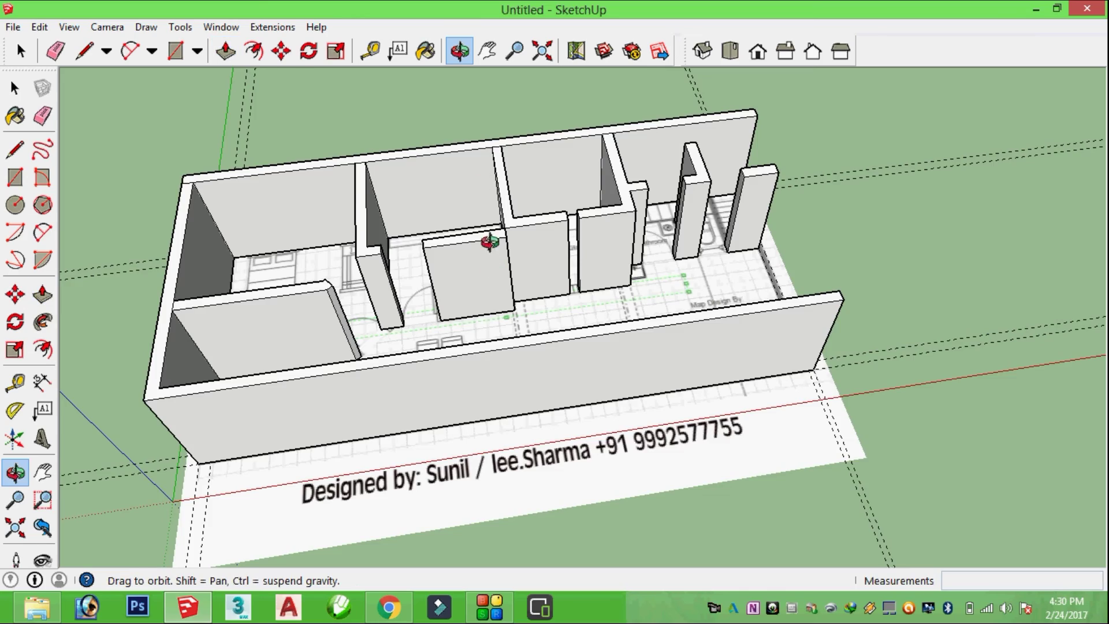
# Push the wall's side face across the narrow gap above Open Bramda to meet its neighbour
pyautogui.moveTo(487, 240); pyautogui.dragTo(571, 267)
pyautogui.moveTo(566, 338); pyautogui.dragTo(380, 419)
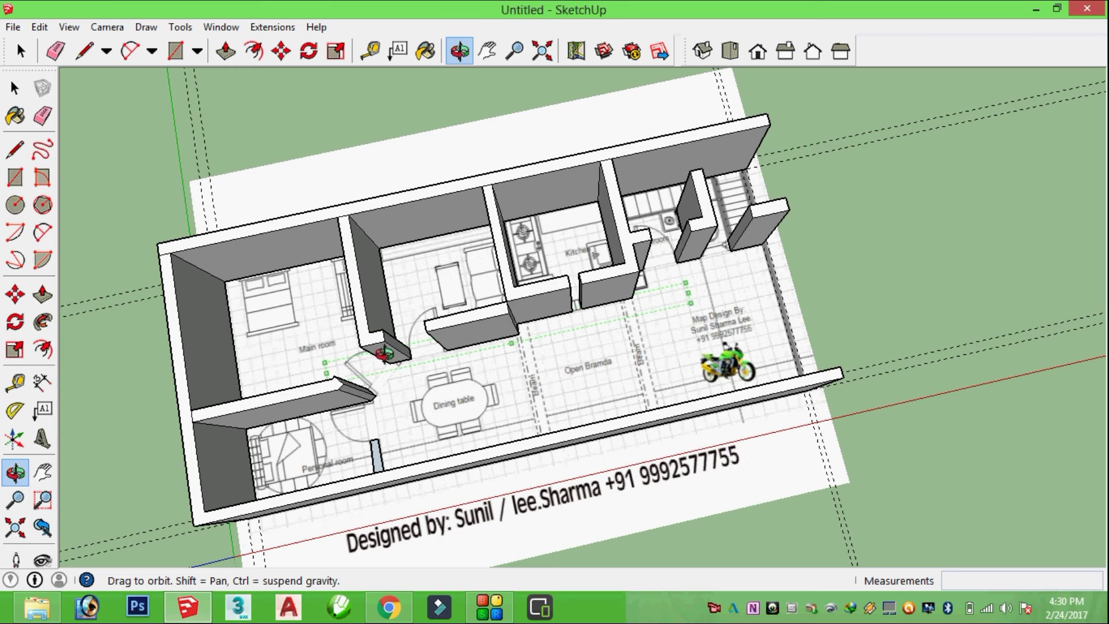
pyautogui.moveTo(386, 367); pyautogui.dragTo(537, 324)
pyautogui.scroll(5, 596, 298)
pyautogui.scroll(5, 597, 289)
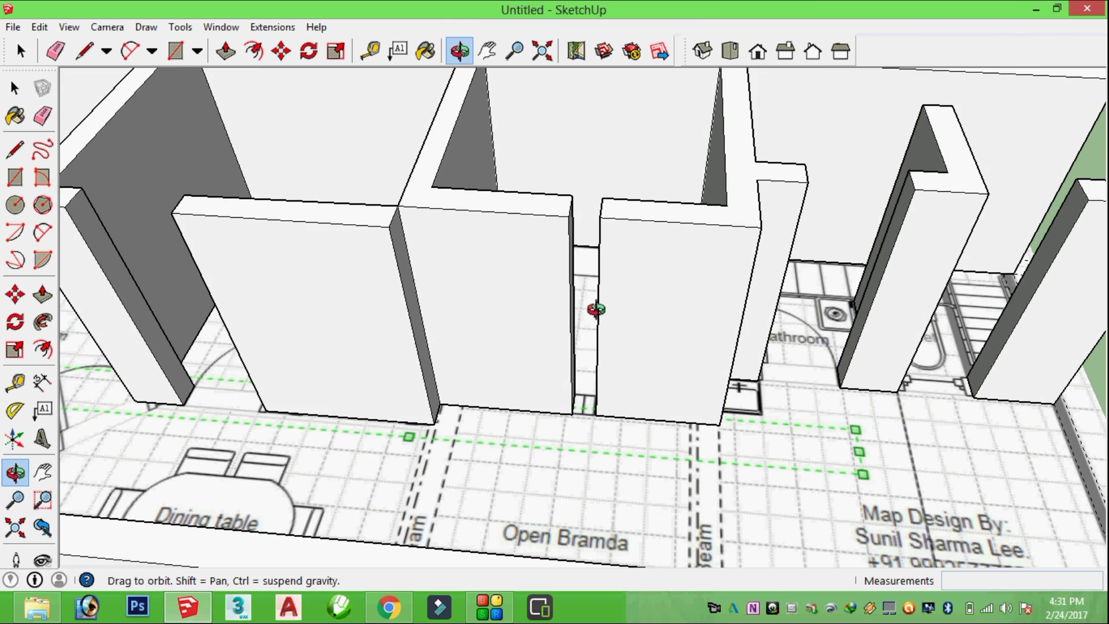
pyautogui.click(225, 51)
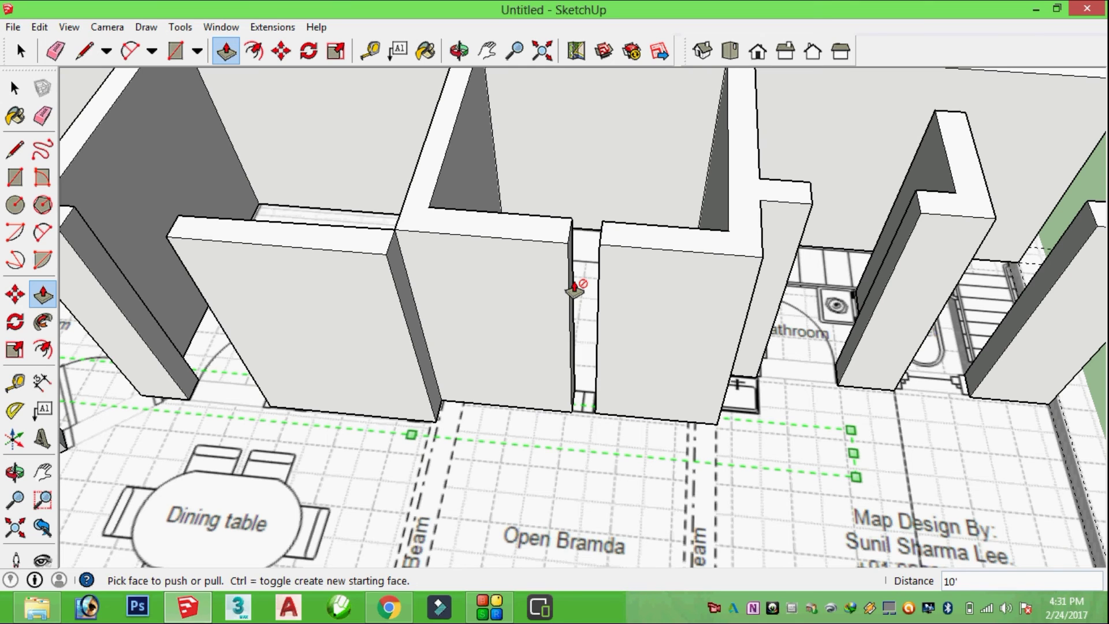
pyautogui.moveTo(575, 292); pyautogui.dragTo(599, 294)
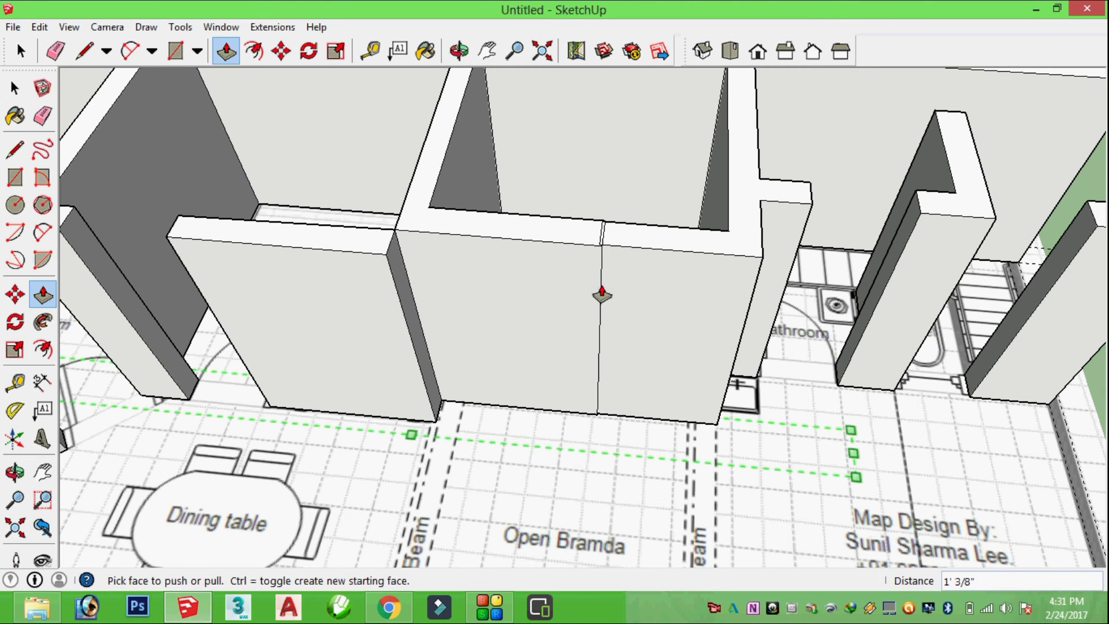
pyautogui.scroll(-2, 564, 296)
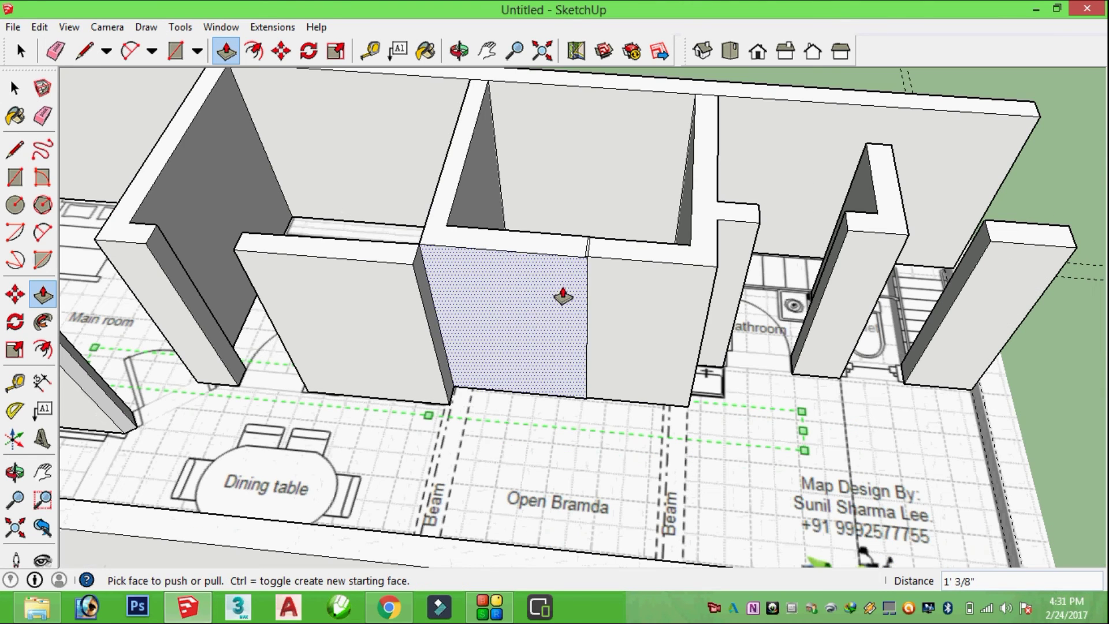
# Undo an accidental eraser deletion, then hide the three seam edges on the joined wall
pyautogui.click(54, 51)
pyautogui.click(586, 296)
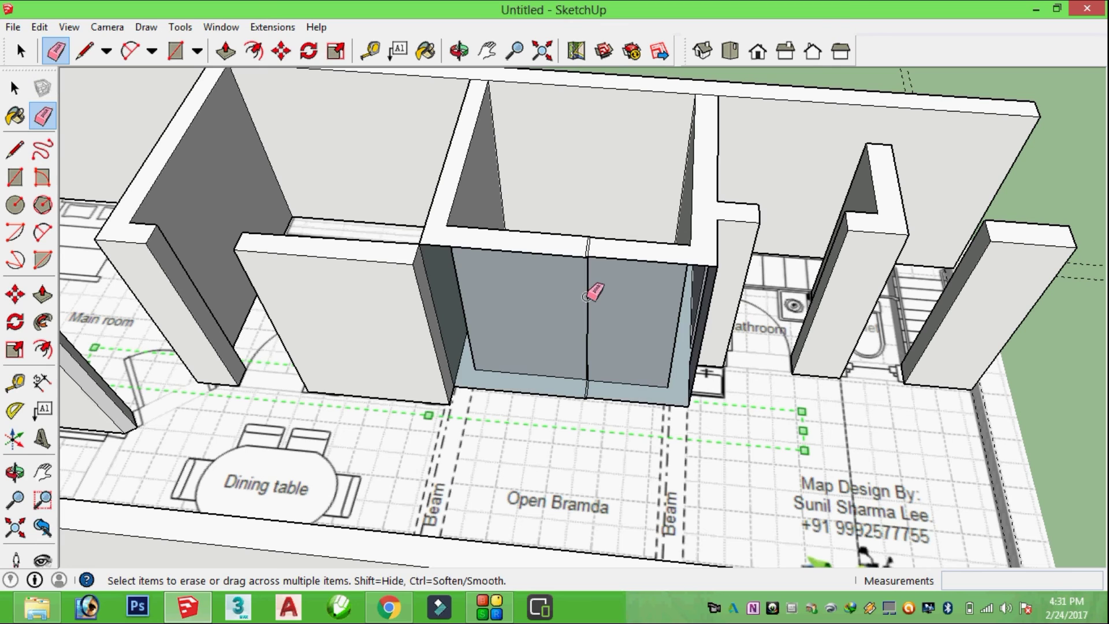
pyautogui.hotkey('ctrl', 'z')
pyautogui.rightClick(588, 295)
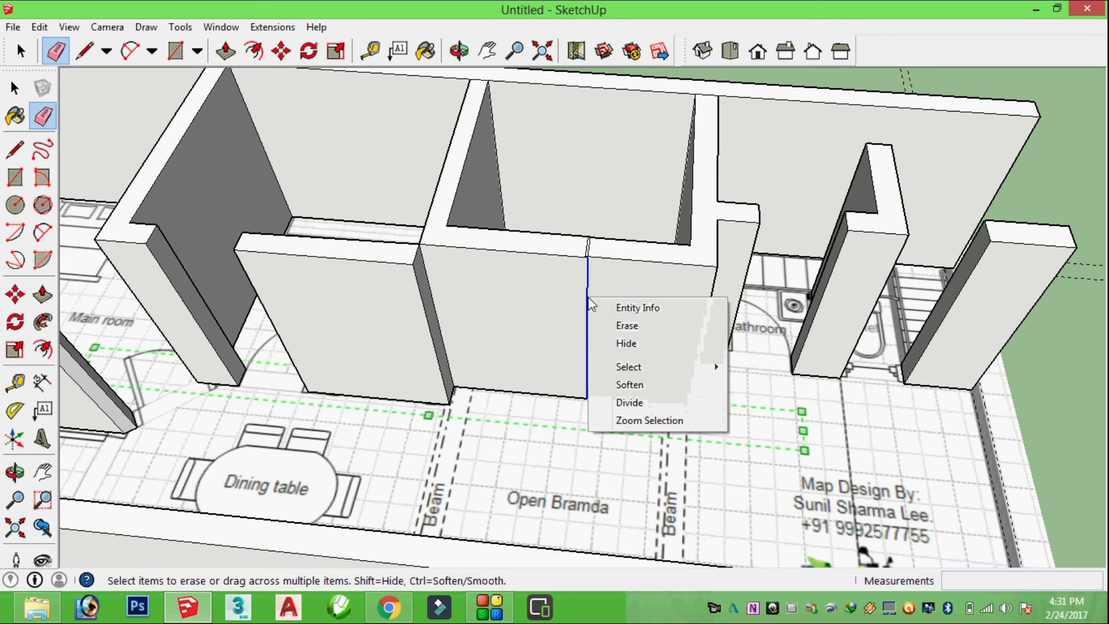
pyautogui.click(629, 344)
pyautogui.rightClick(588, 247)
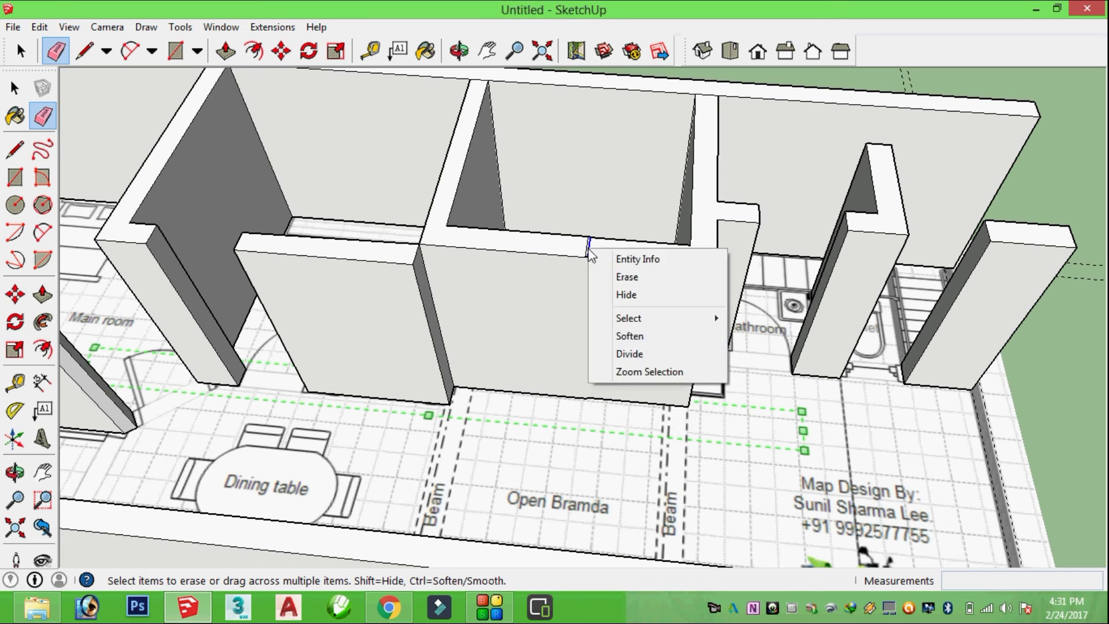
pyautogui.click(623, 295)
pyautogui.rightClick(587, 248)
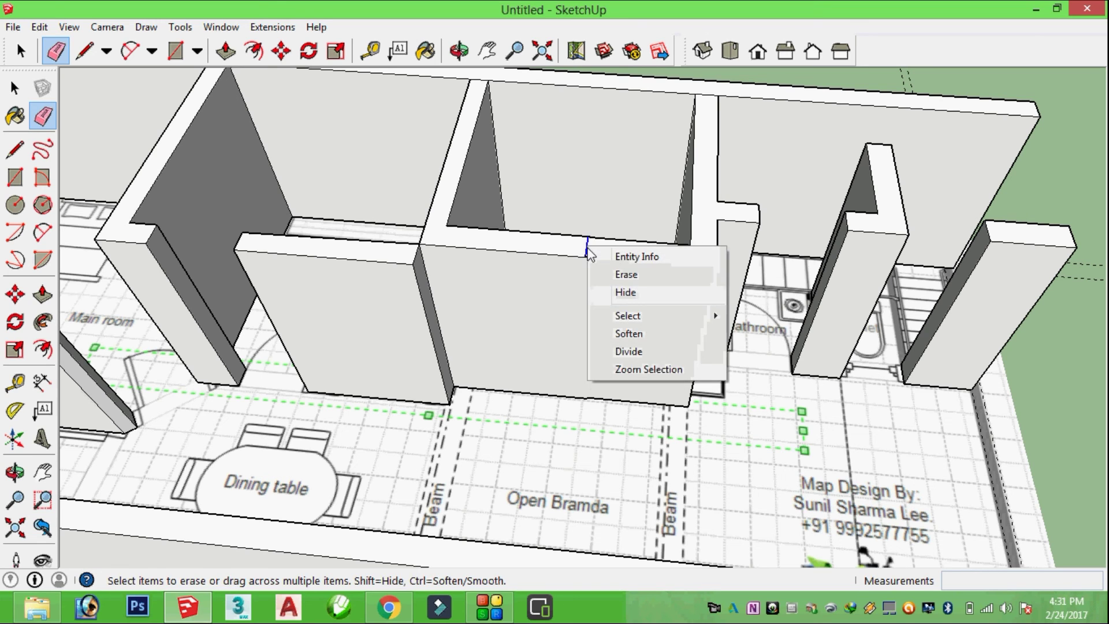
pyautogui.click(609, 293)
pyautogui.scroll(-2, 511, 291)
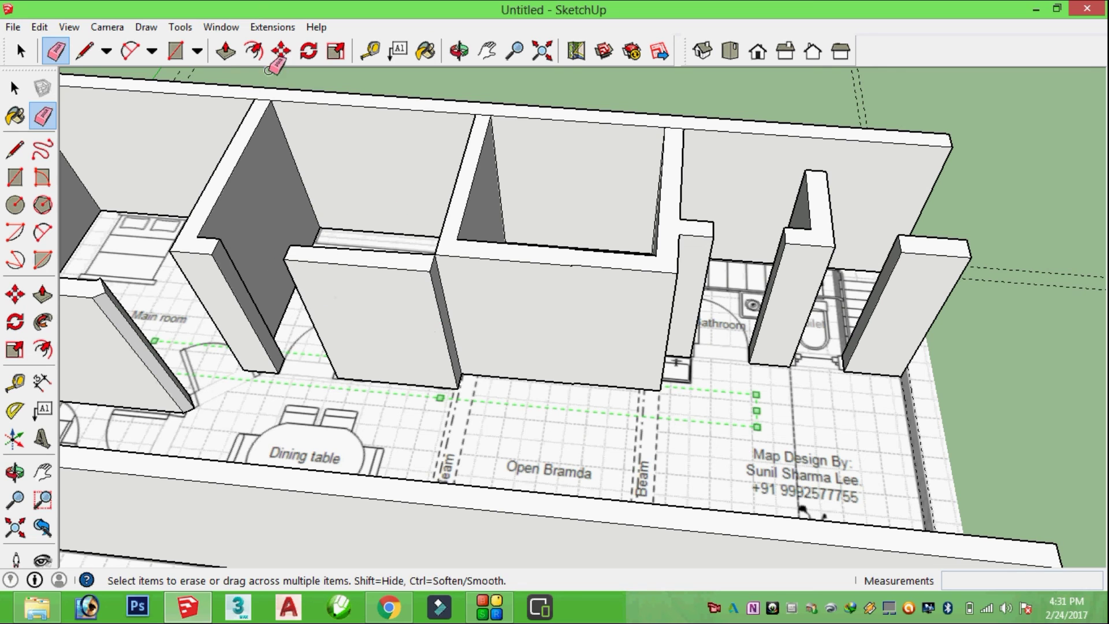
# Orbit to the dining area and pull the small wall stub up to 10'
pyautogui.click(459, 50)
pyautogui.moveTo(416, 250); pyautogui.dragTo(589, 219)
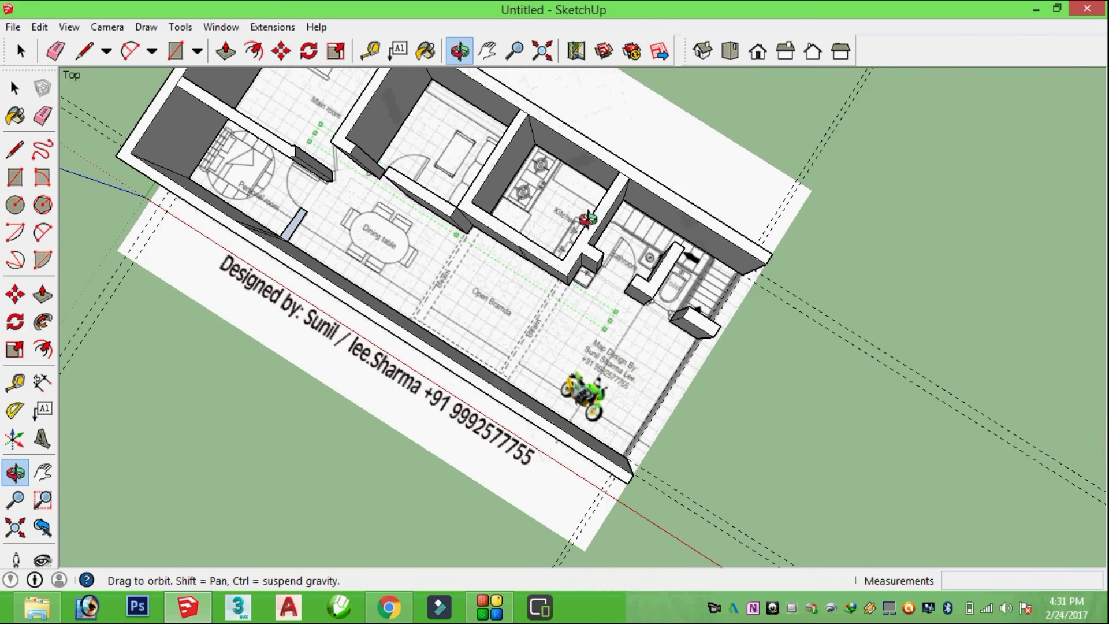
pyautogui.scroll(3, 420, 282)
pyautogui.scroll(-5, 421, 282)
pyautogui.moveTo(420, 281); pyautogui.dragTo(415, 358)
pyautogui.scroll(5, 431, 260)
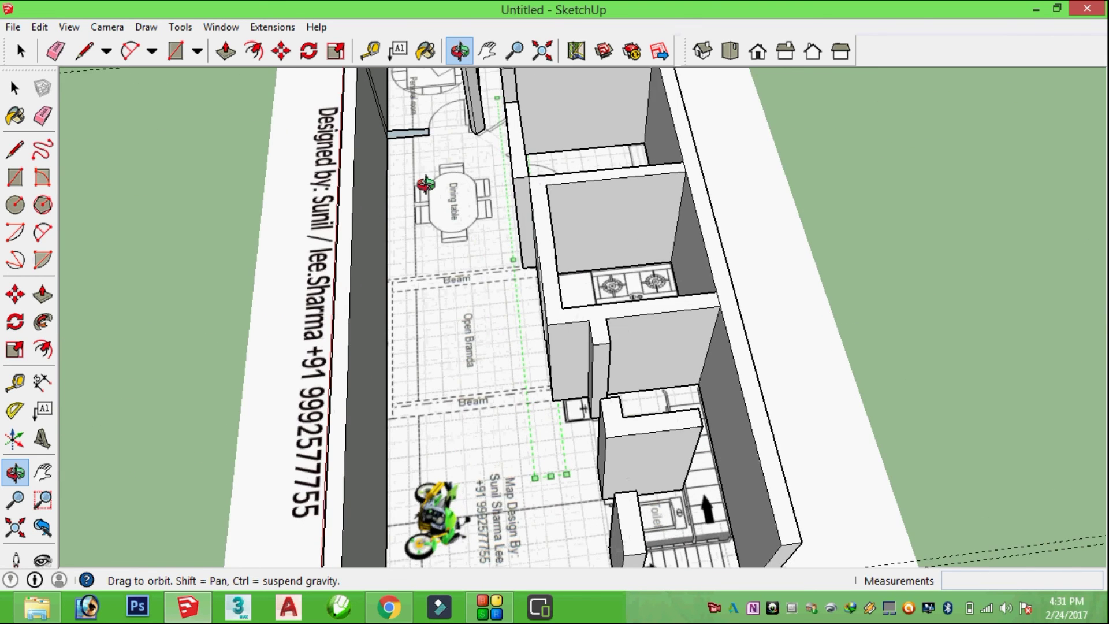
pyautogui.click(226, 50)
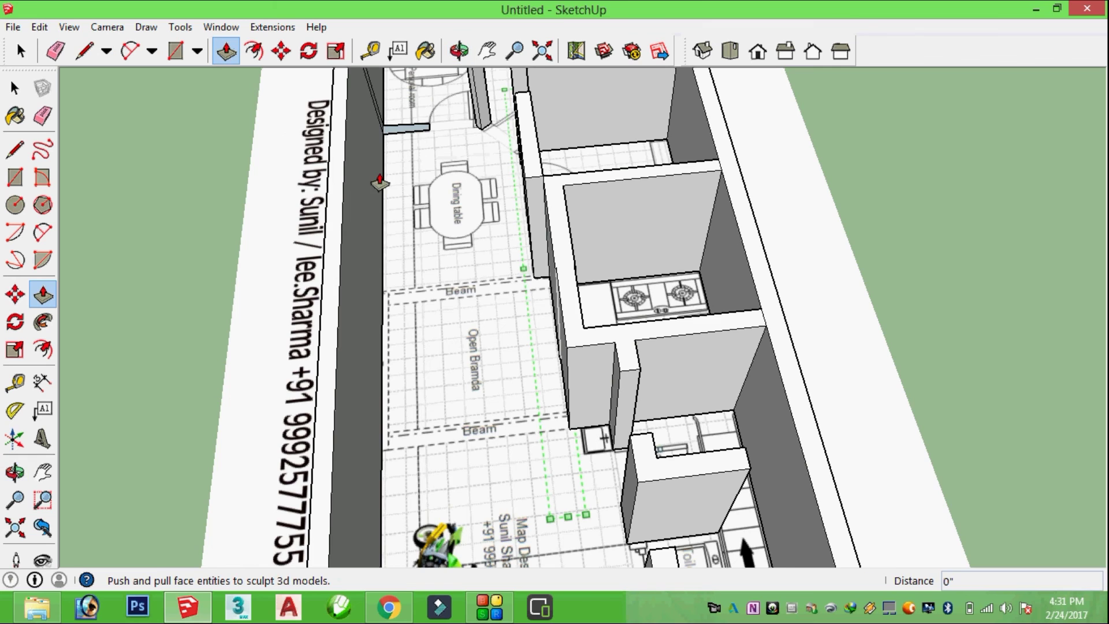
pyautogui.scroll(2, 432, 152)
pyautogui.moveTo(405, 137); pyautogui.dragTo(404, 117)
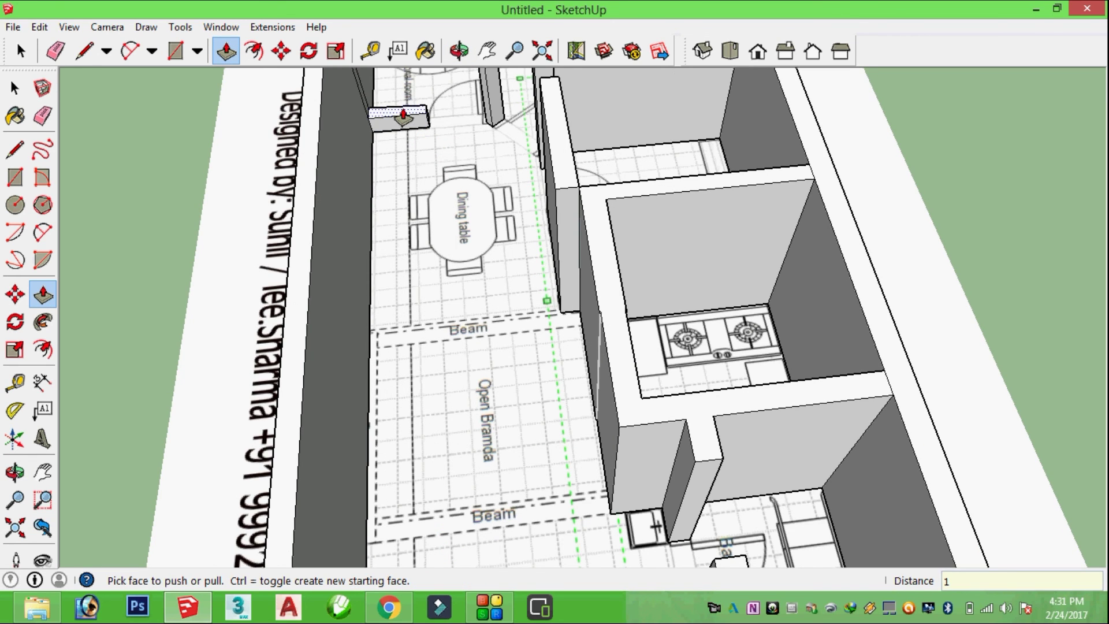
pyautogui.write('10')
pyautogui.press('Return')
pyautogui.scroll(-6, 463, 167)
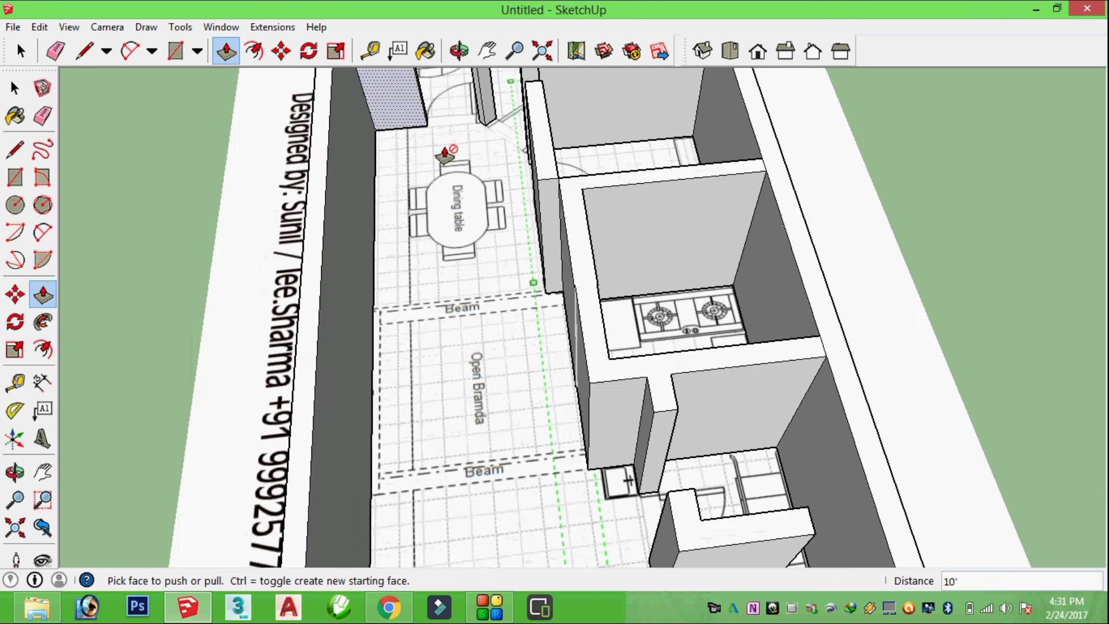
pyautogui.click(460, 51)
pyautogui.moveTo(537, 150); pyautogui.dragTo(508, 330)
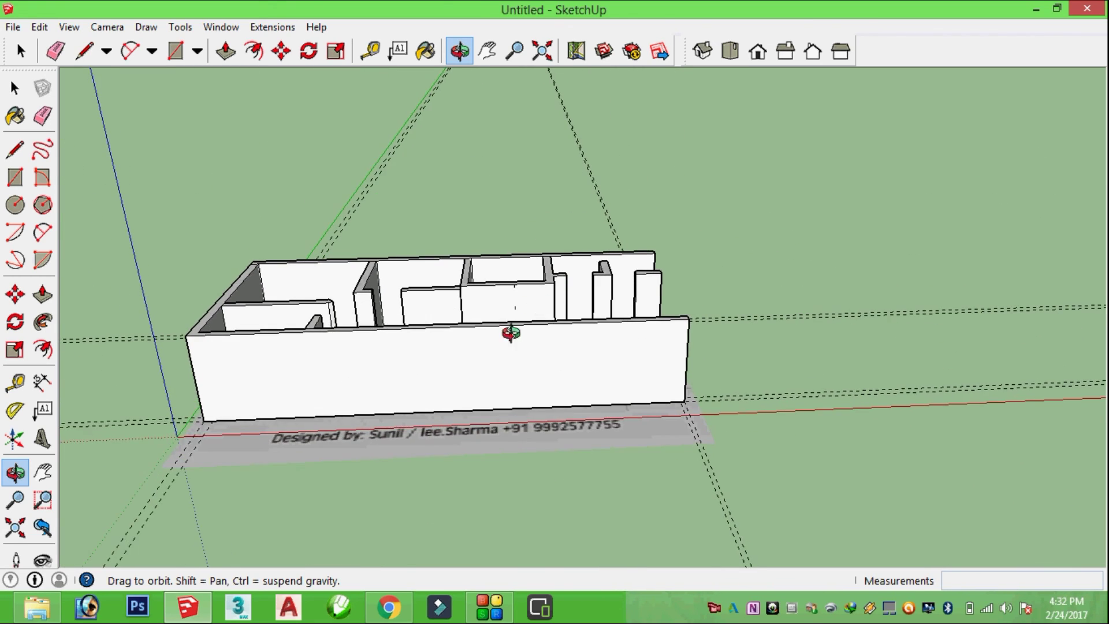
pyautogui.scroll(6, 507, 329)
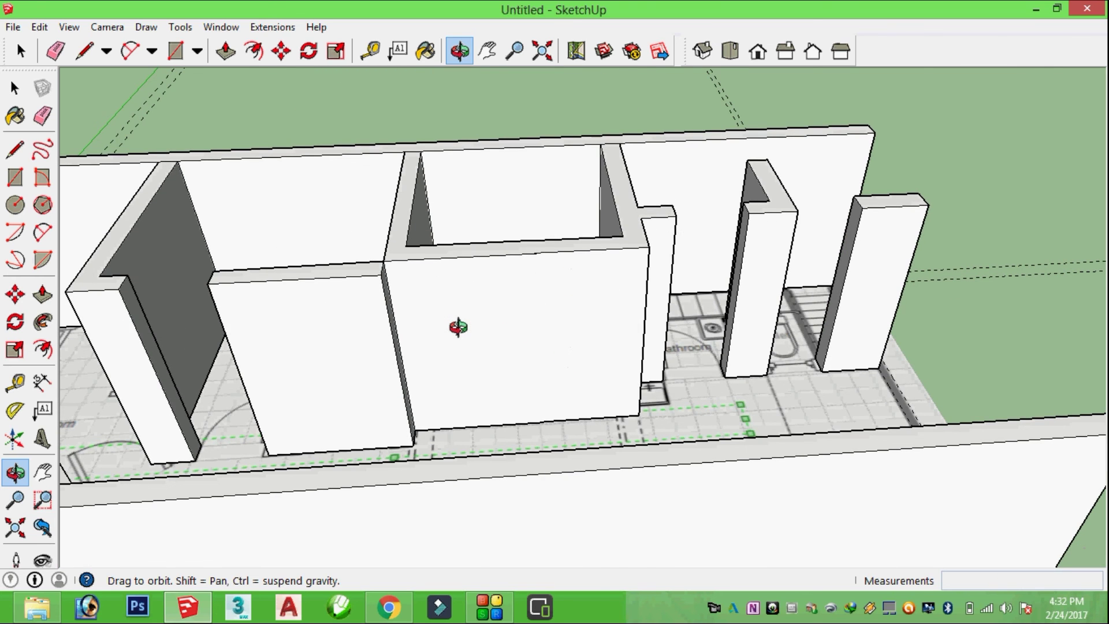
pyautogui.scroll(-3, 456, 324)
pyautogui.moveTo(386, 317); pyautogui.dragTo(413, 317)
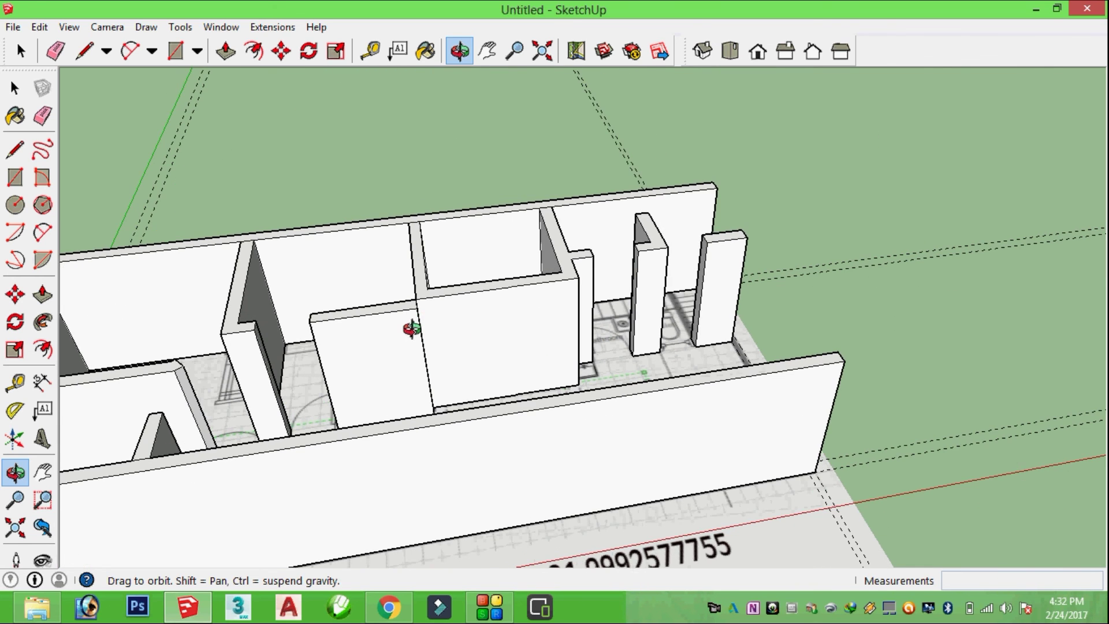
pyautogui.scroll(-5, 411, 322)
pyautogui.moveTo(595, 397); pyautogui.dragTo(480, 413)
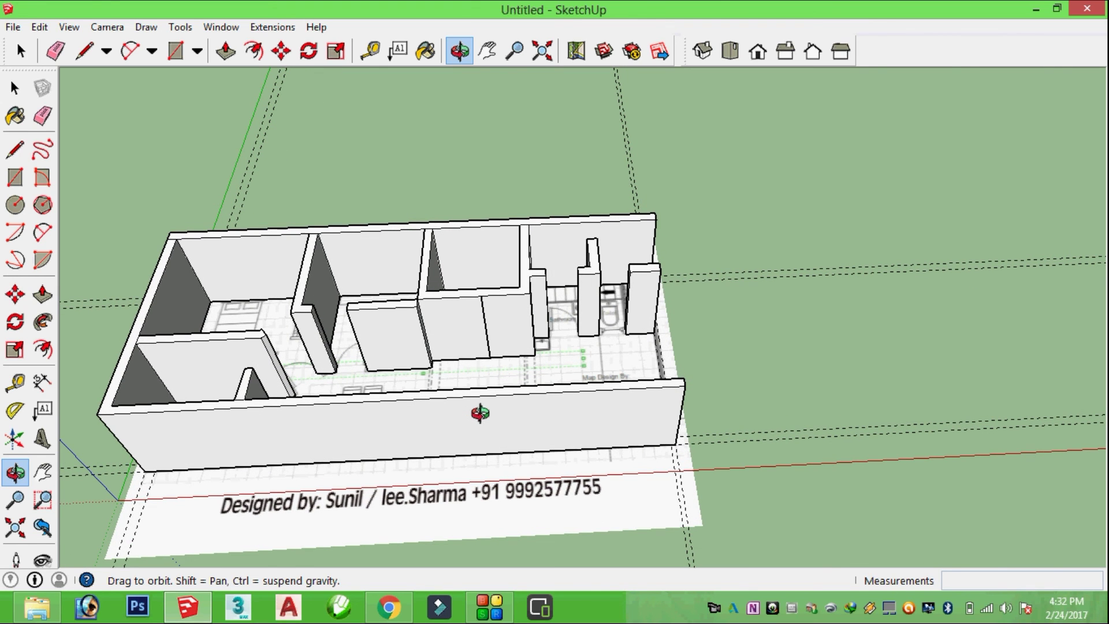